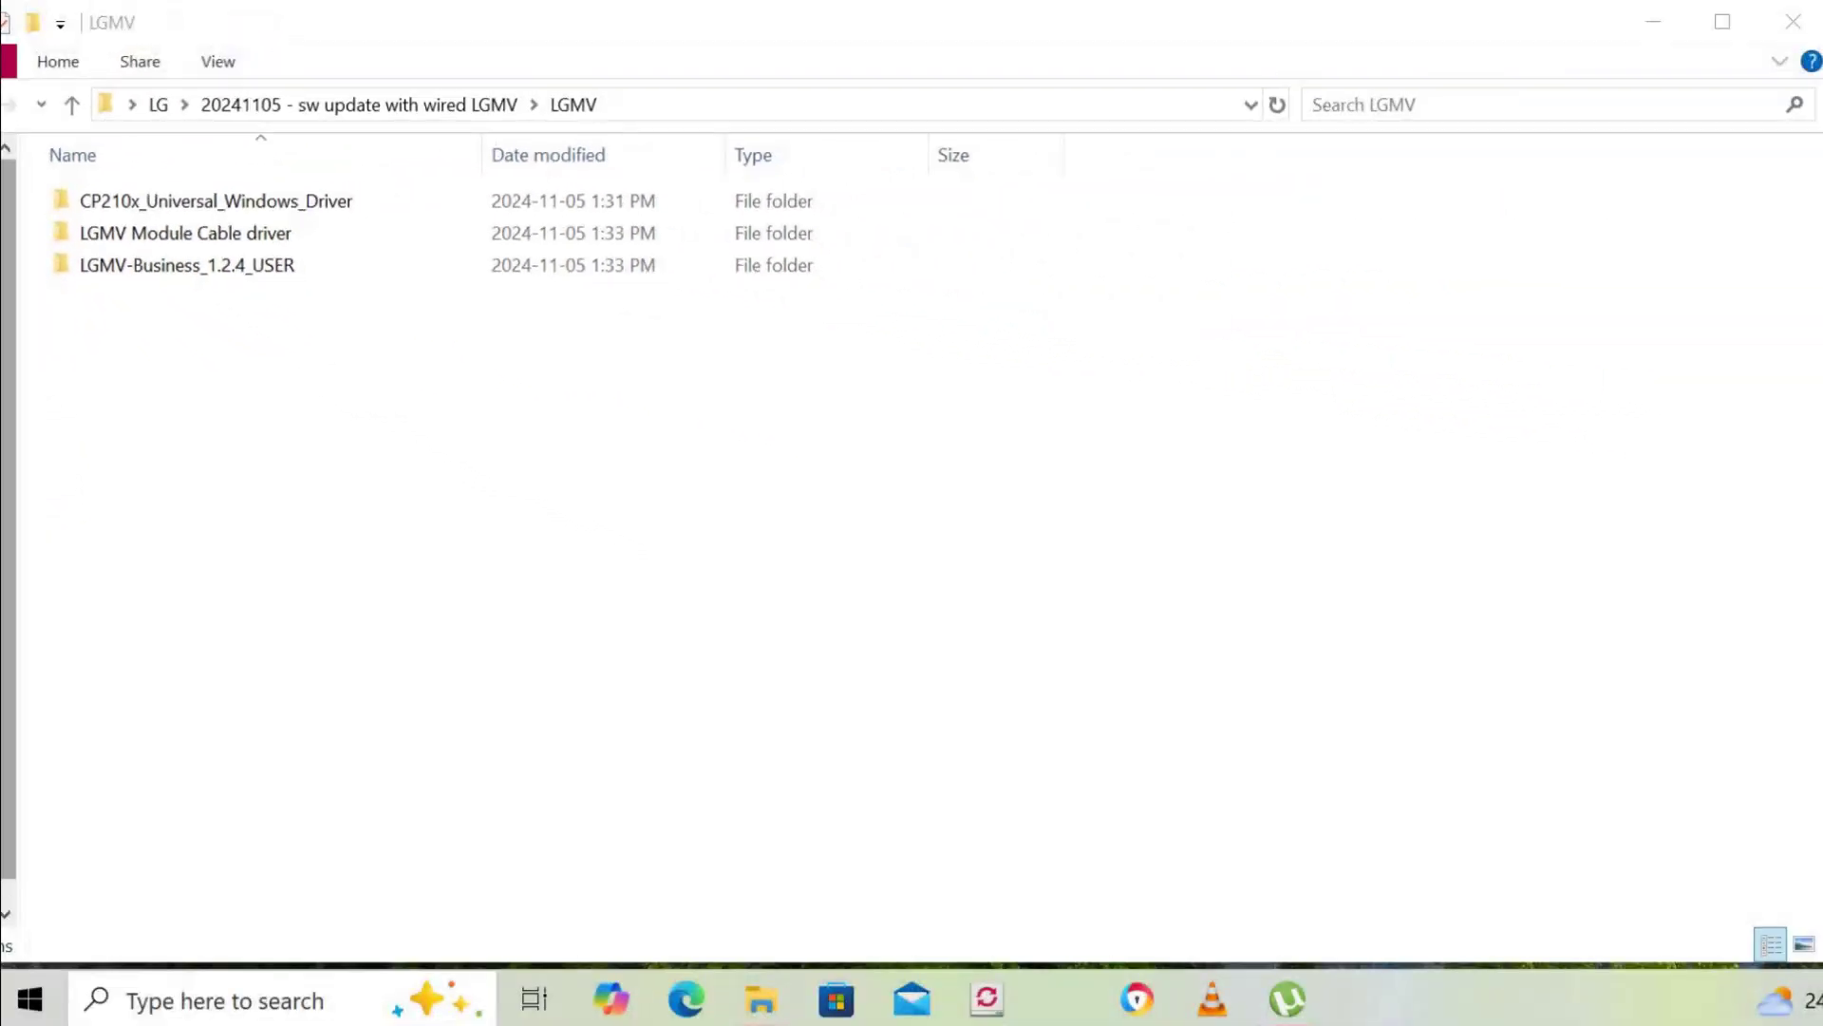
Launch CP210xVCPInstaller_x64.exe from the LGMV Module Cable driver folder.
double_click(243, 235)
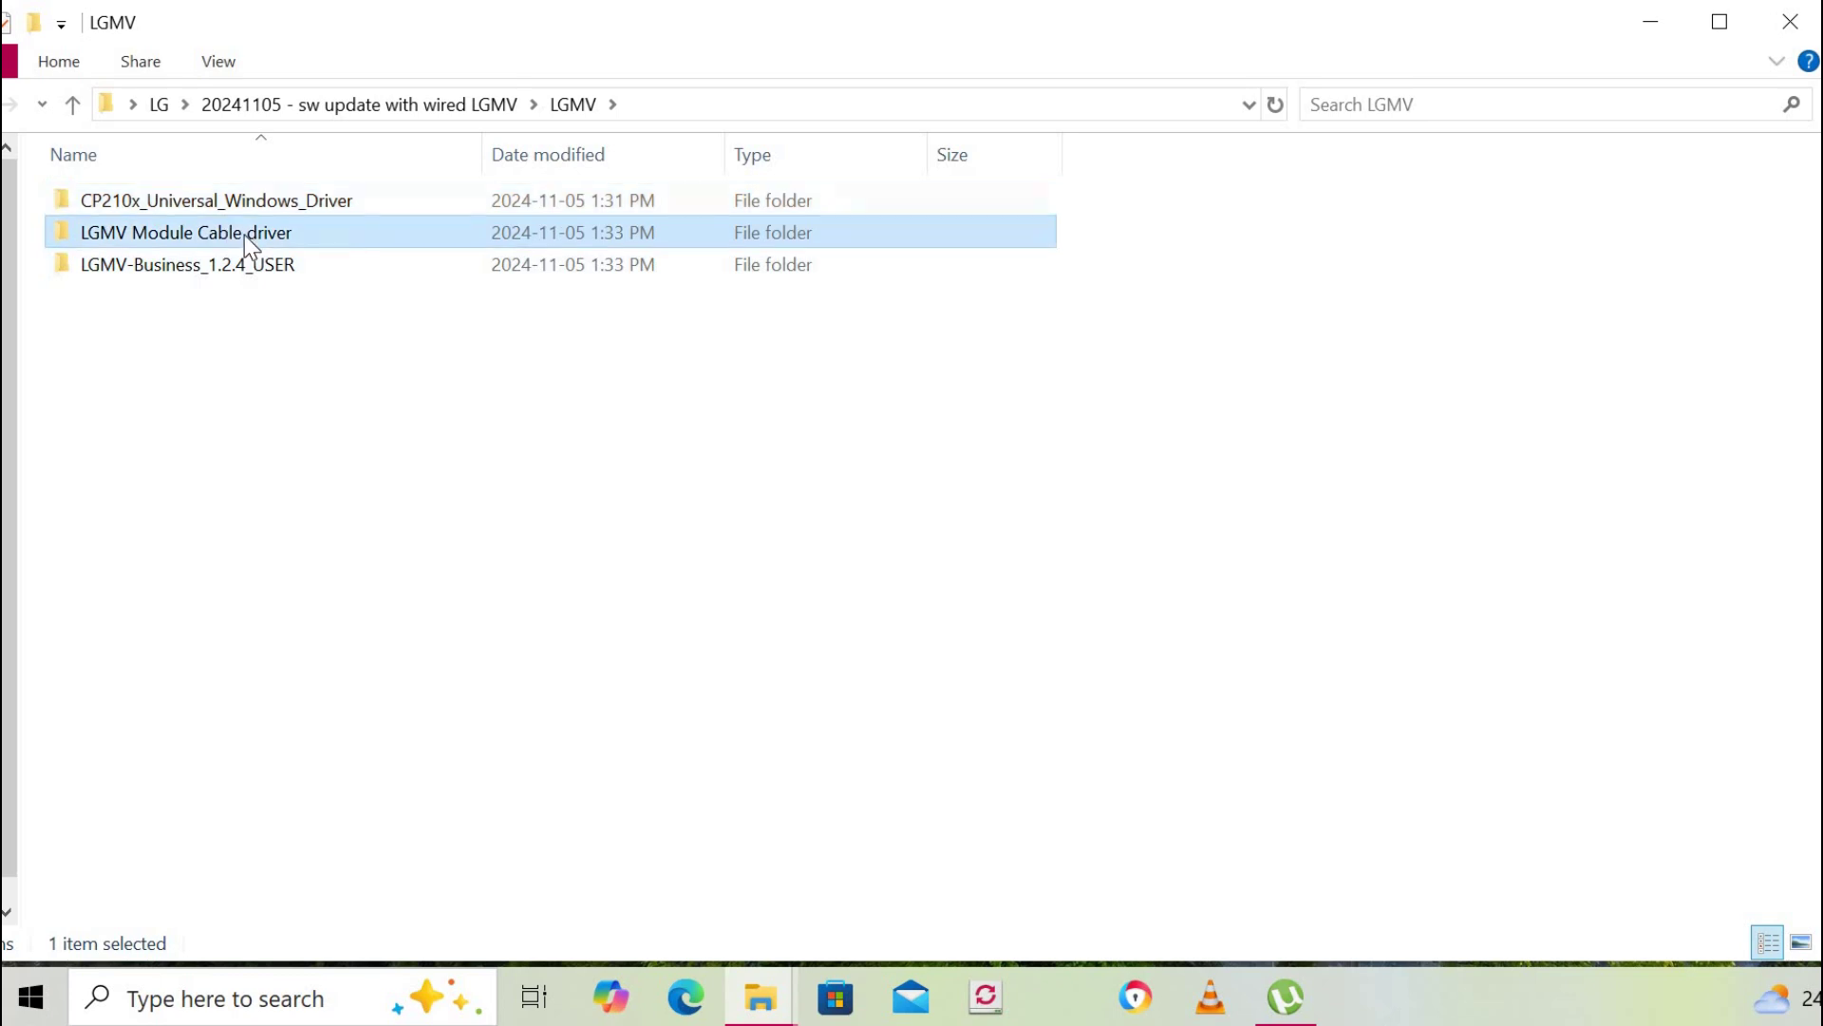
double_click(150, 200)
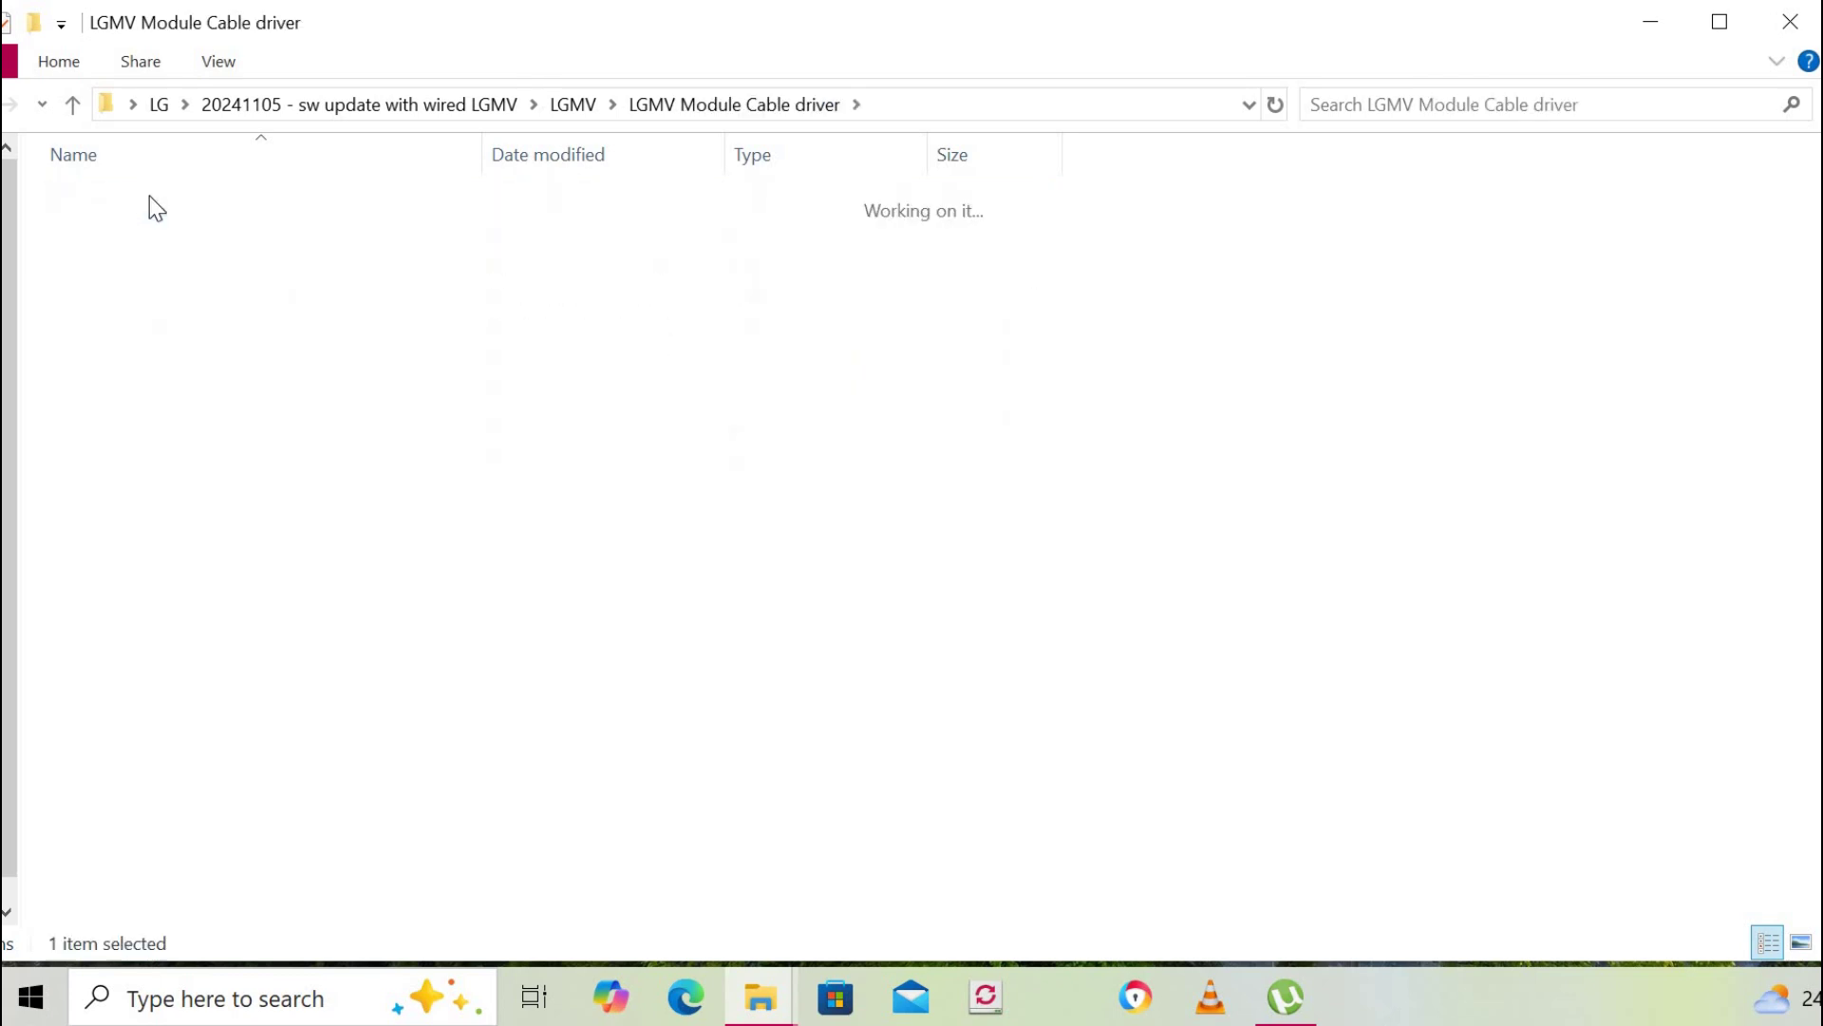
left_click(74, 104)
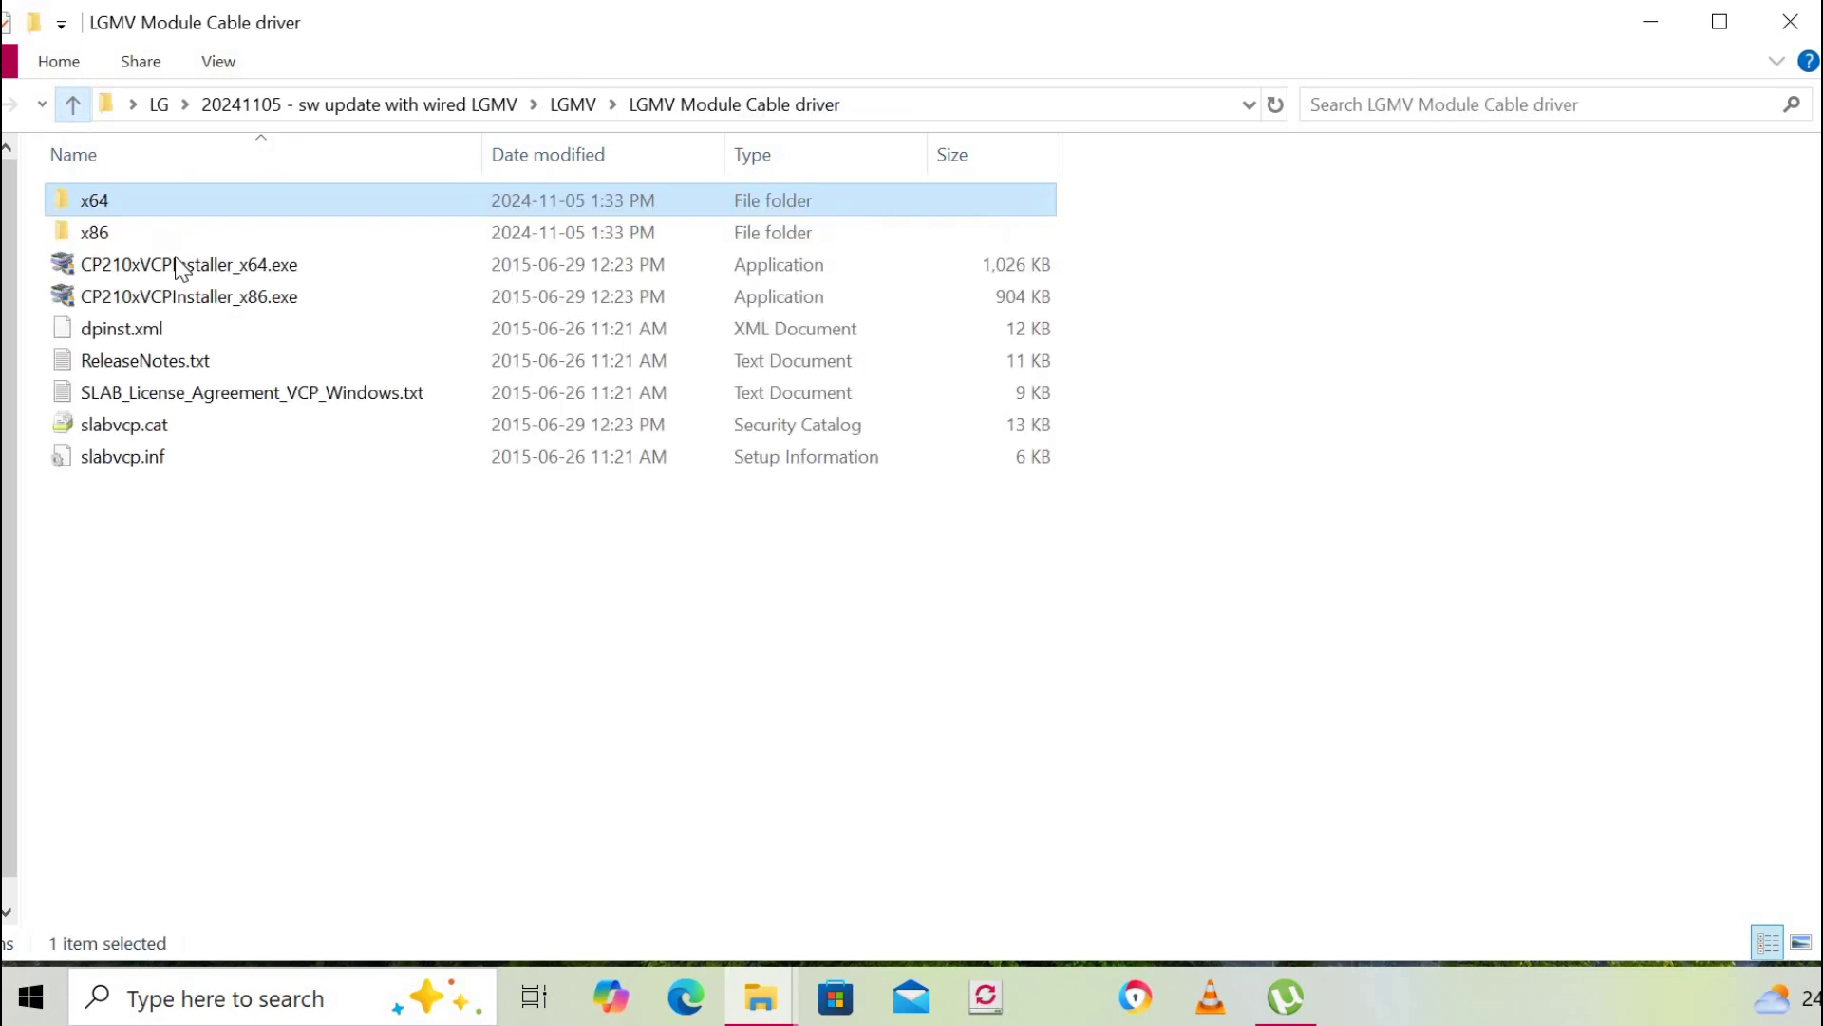
left_click(174, 271)
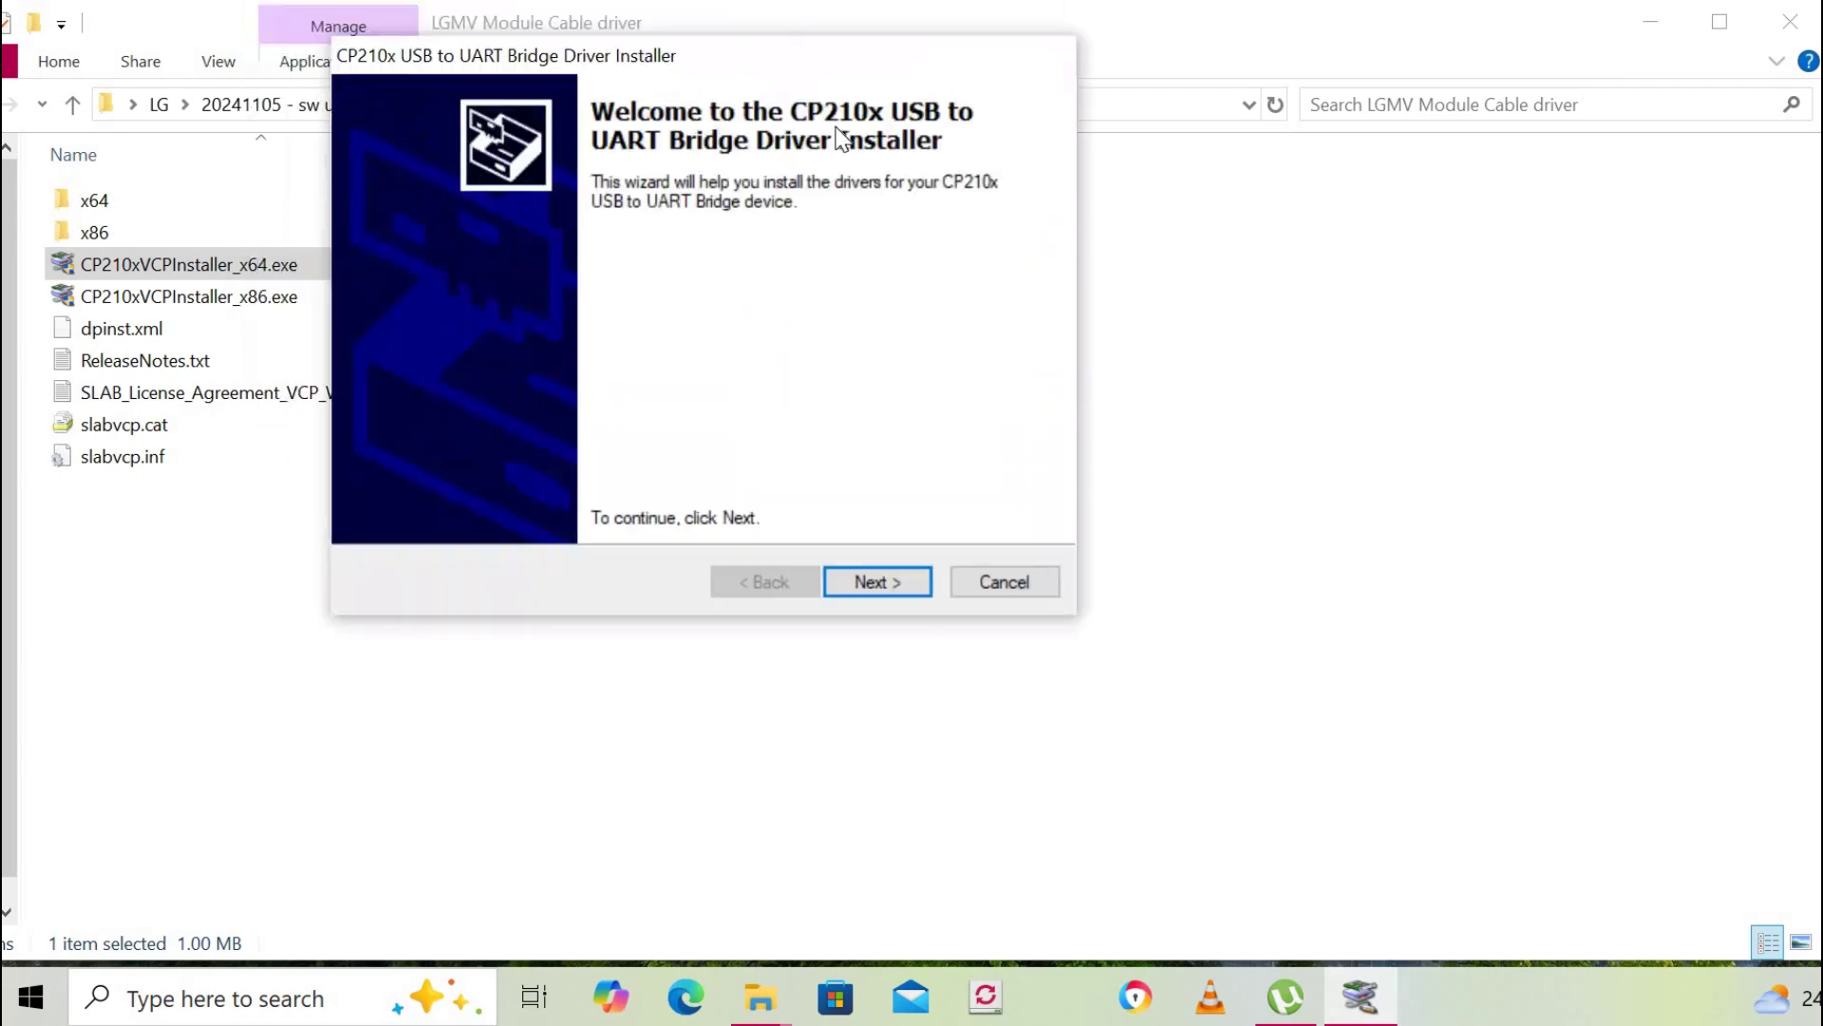
Install the CP210x USB to UART Bridge driver, accepting the license agreement, and finish the wizard.
left_click(954, 669)
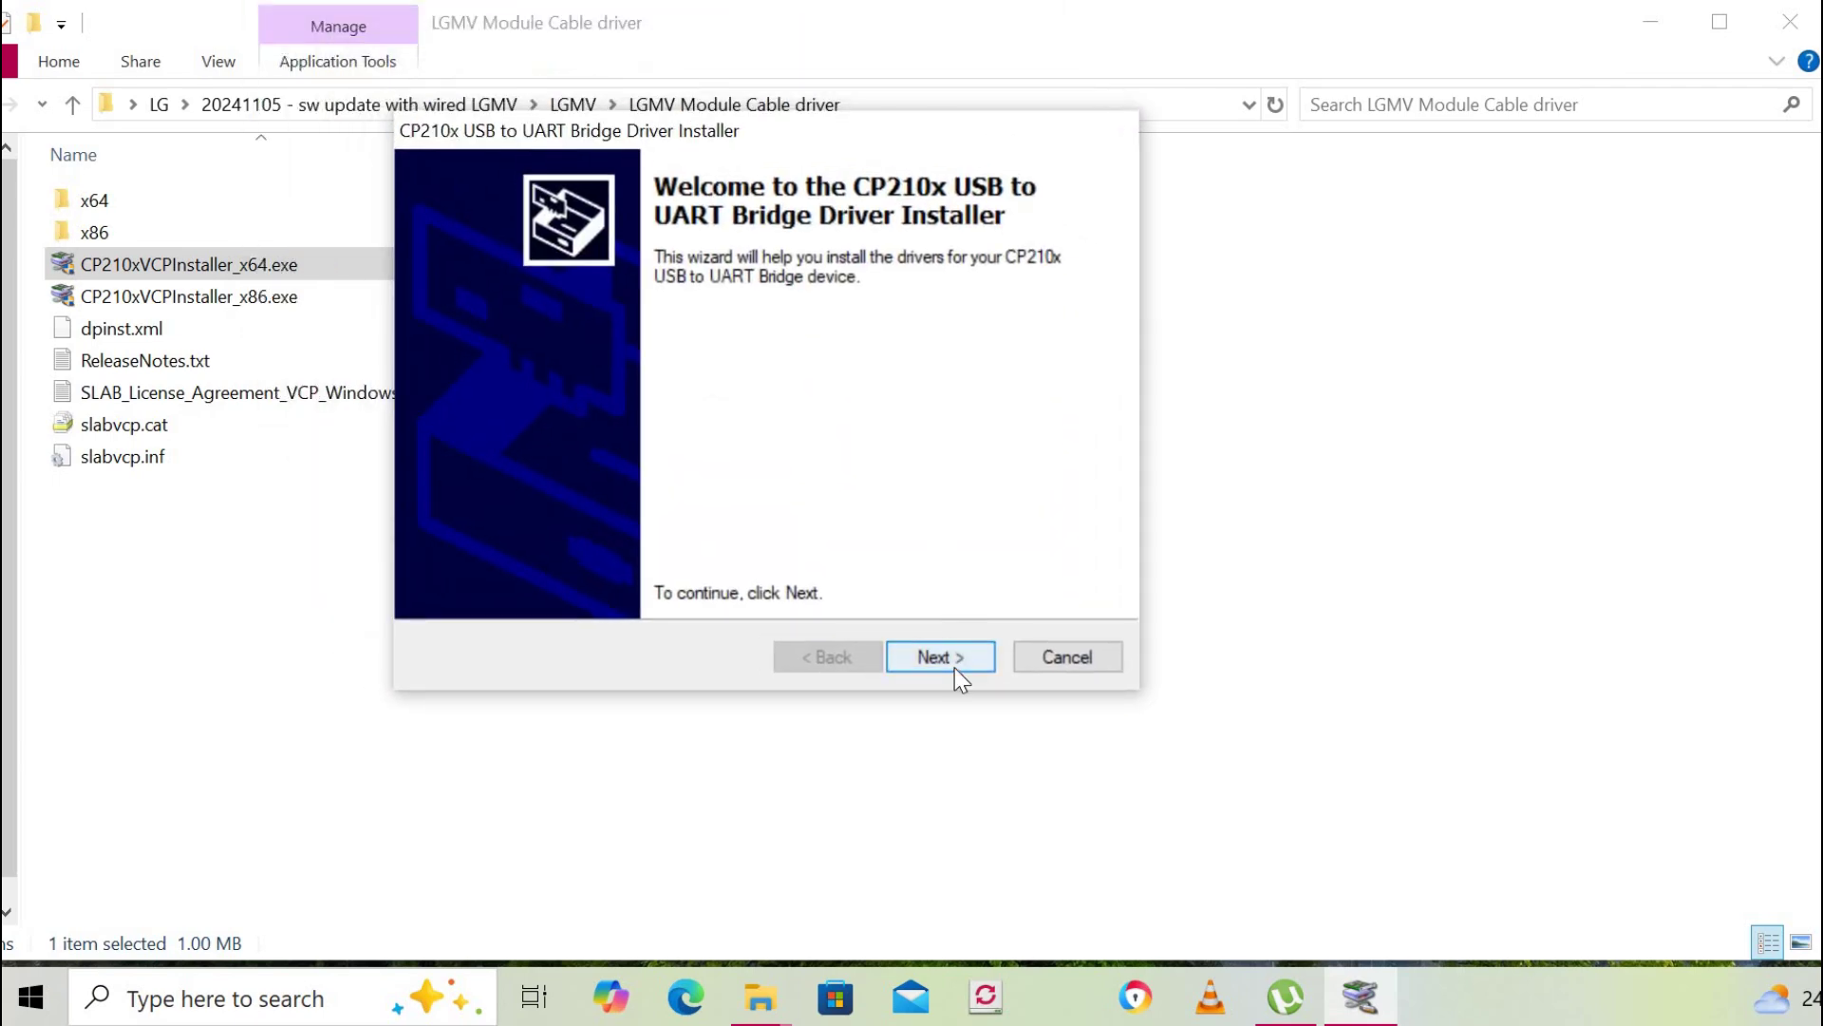
left_click(591, 544)
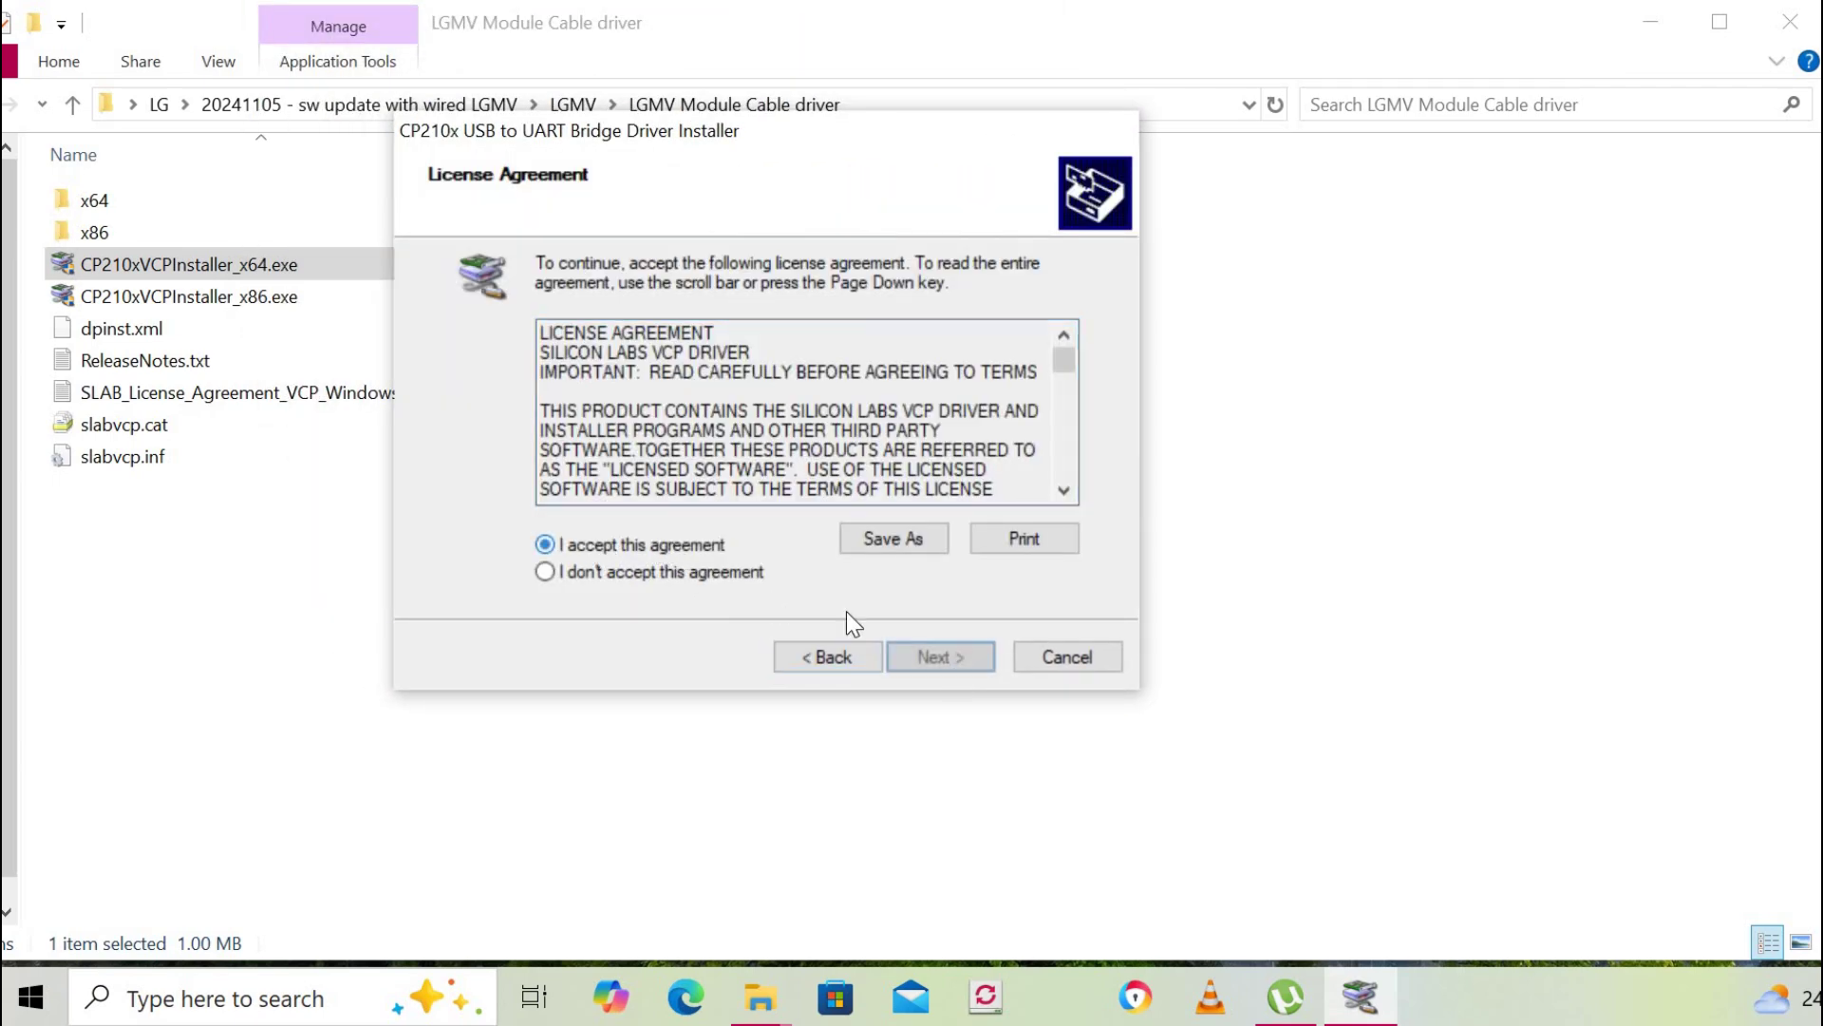
left_click(954, 663)
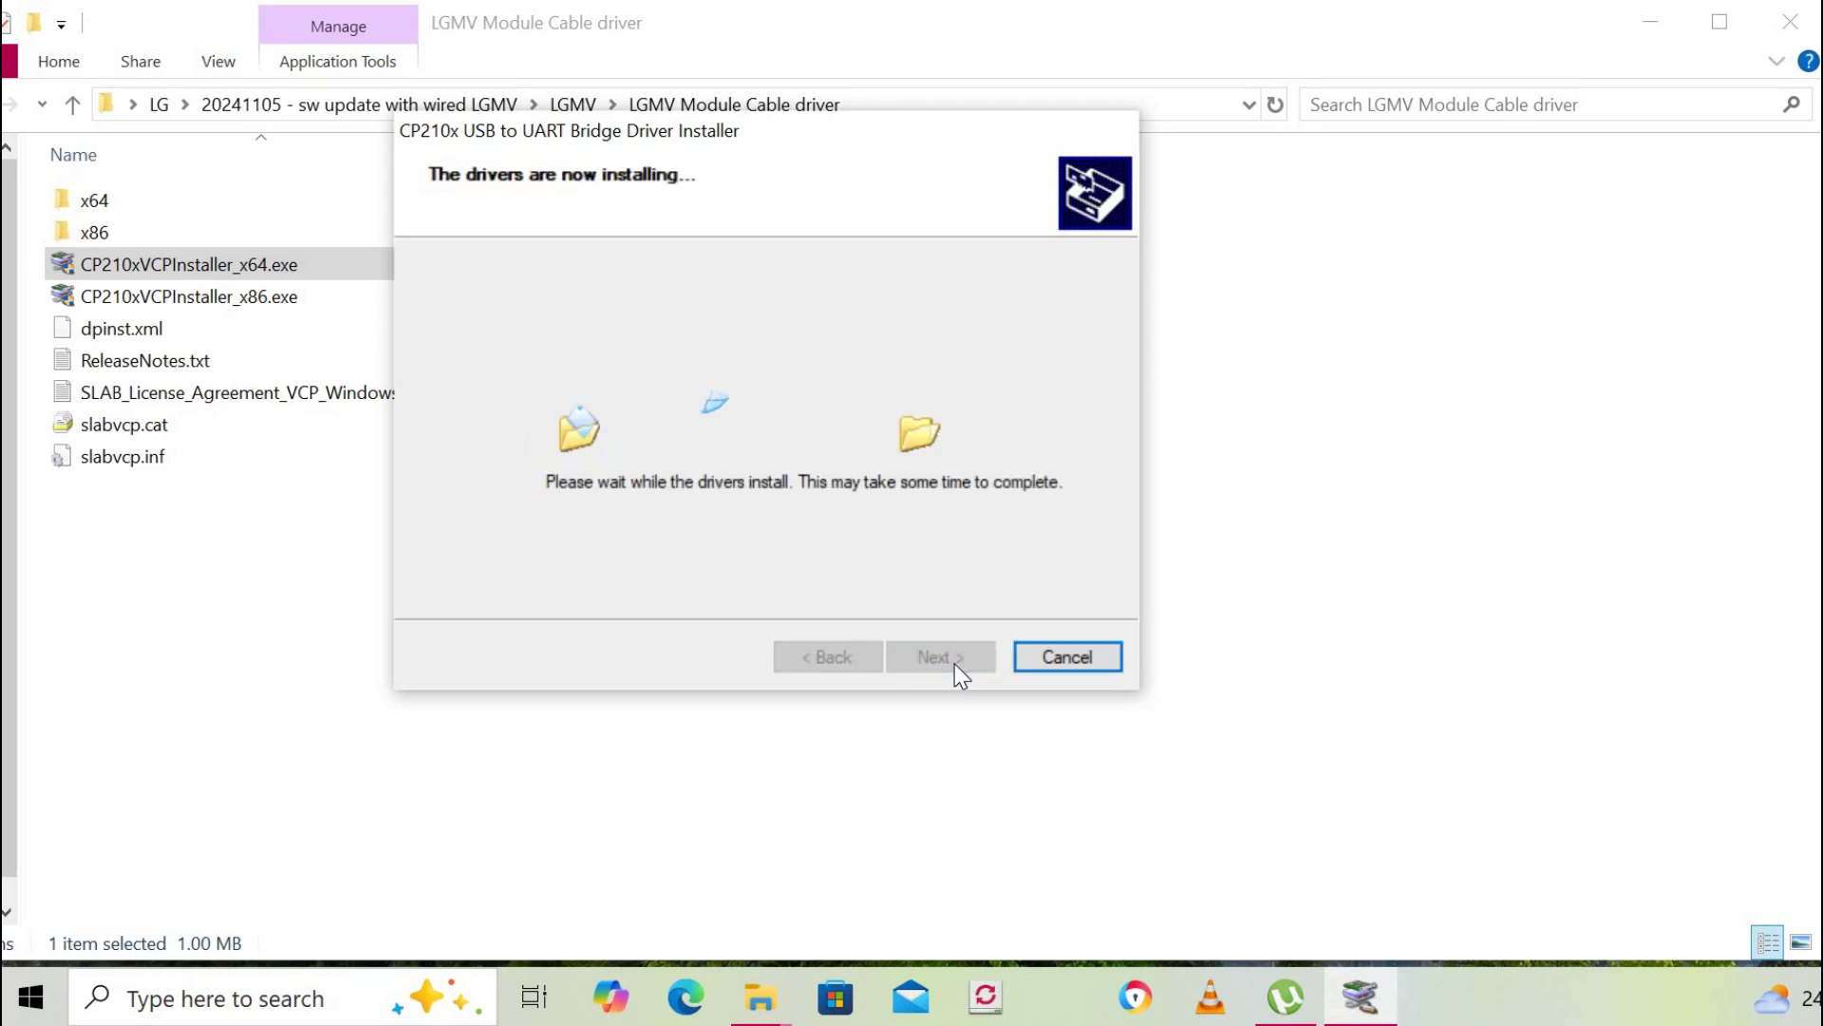
left_click(941, 657)
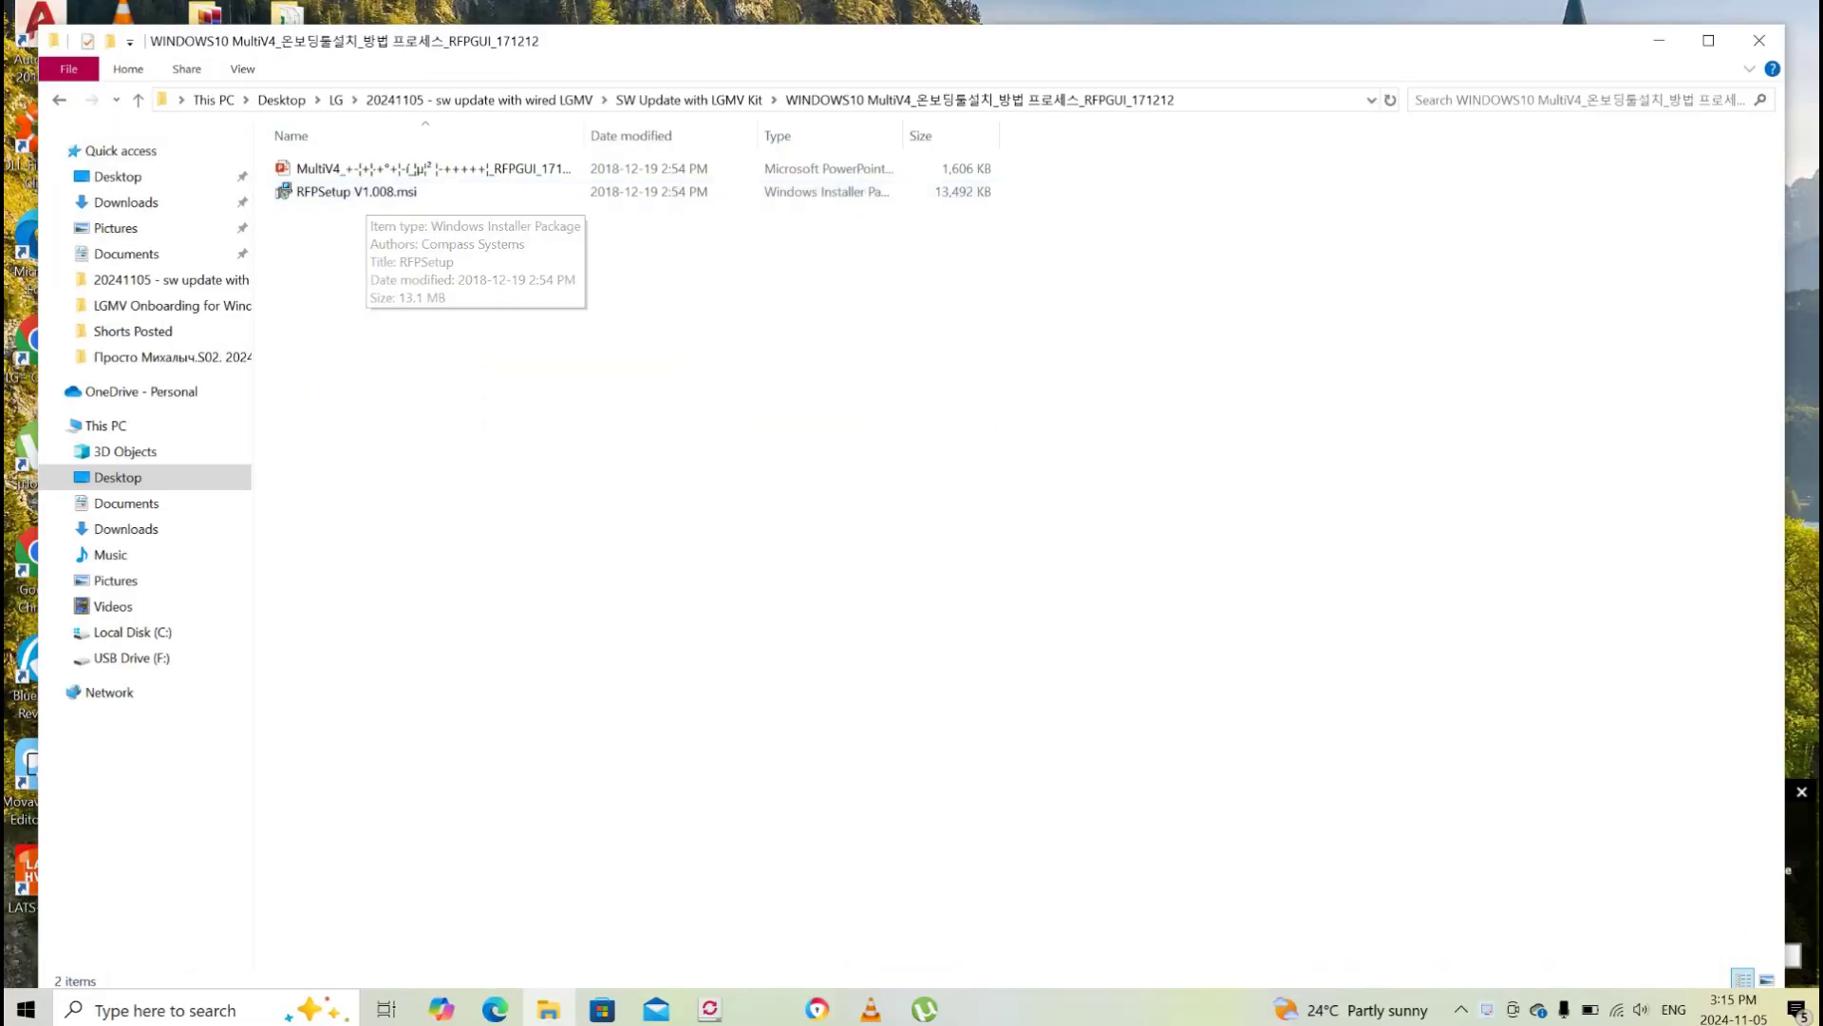
Search Windows for "firewall" and open the Firewall & network protection settings.
left_click(187, 1013)
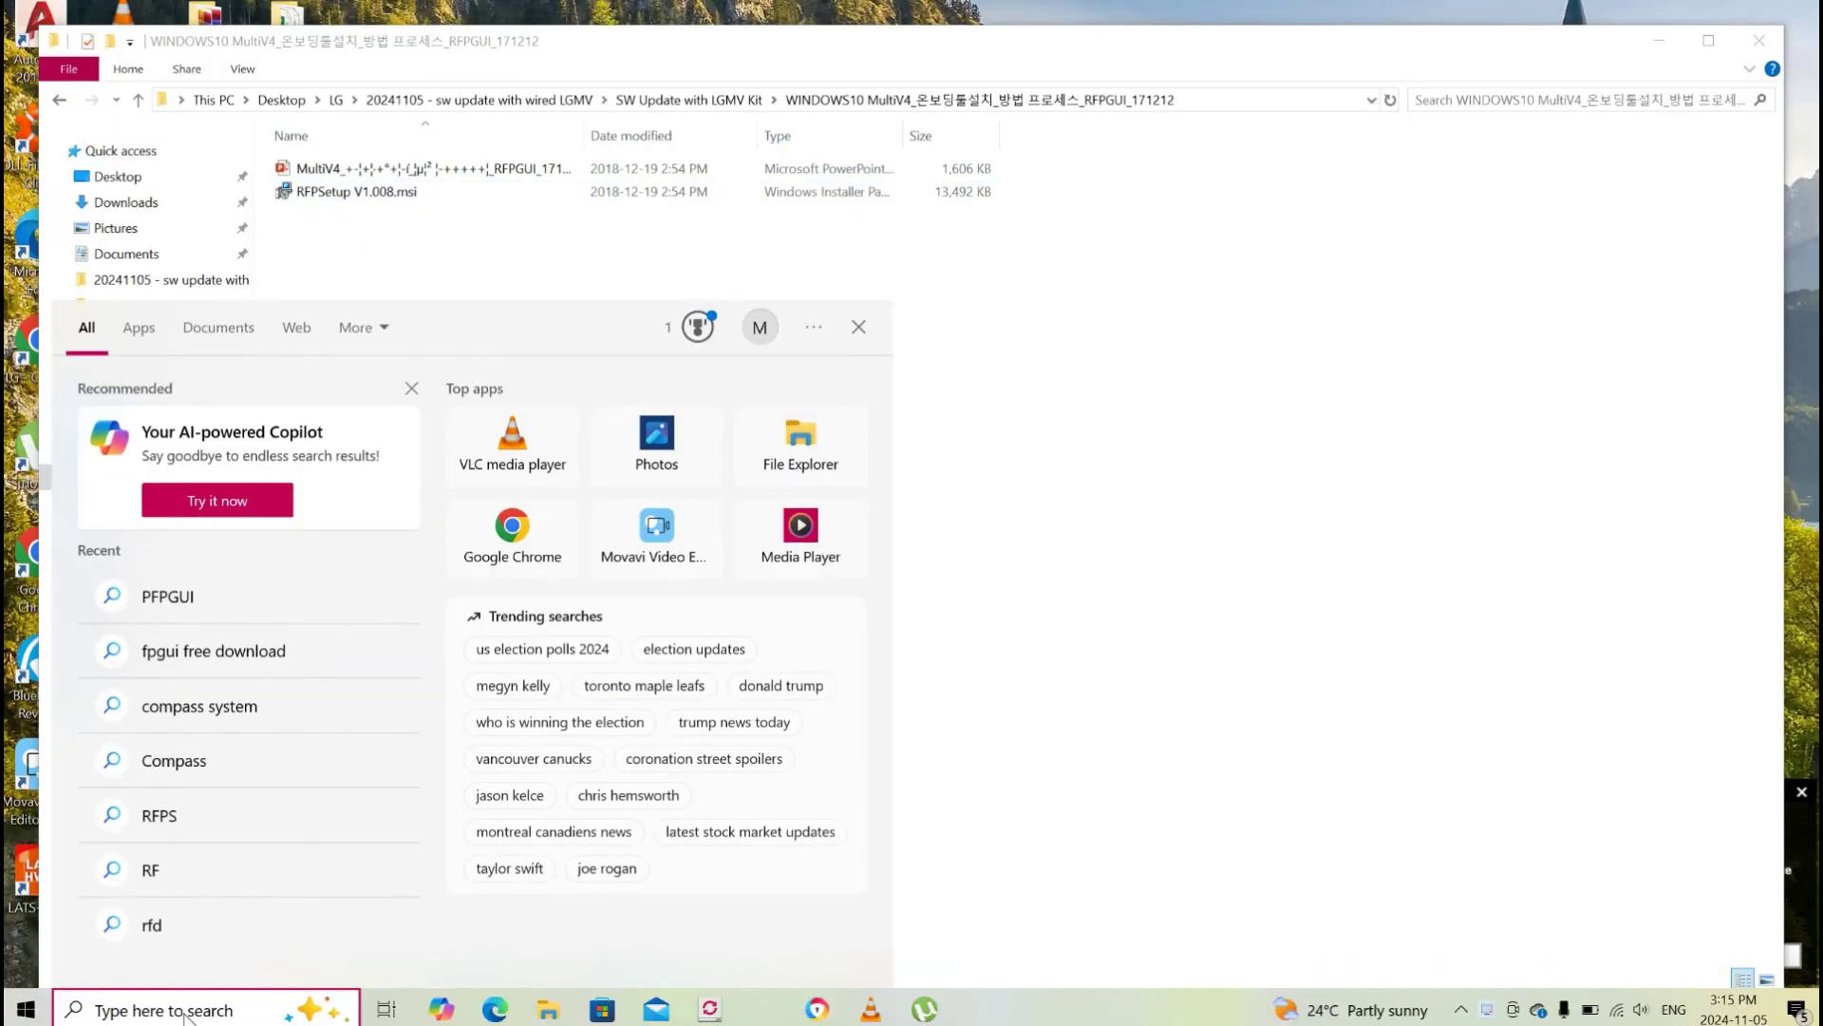
type("fire")
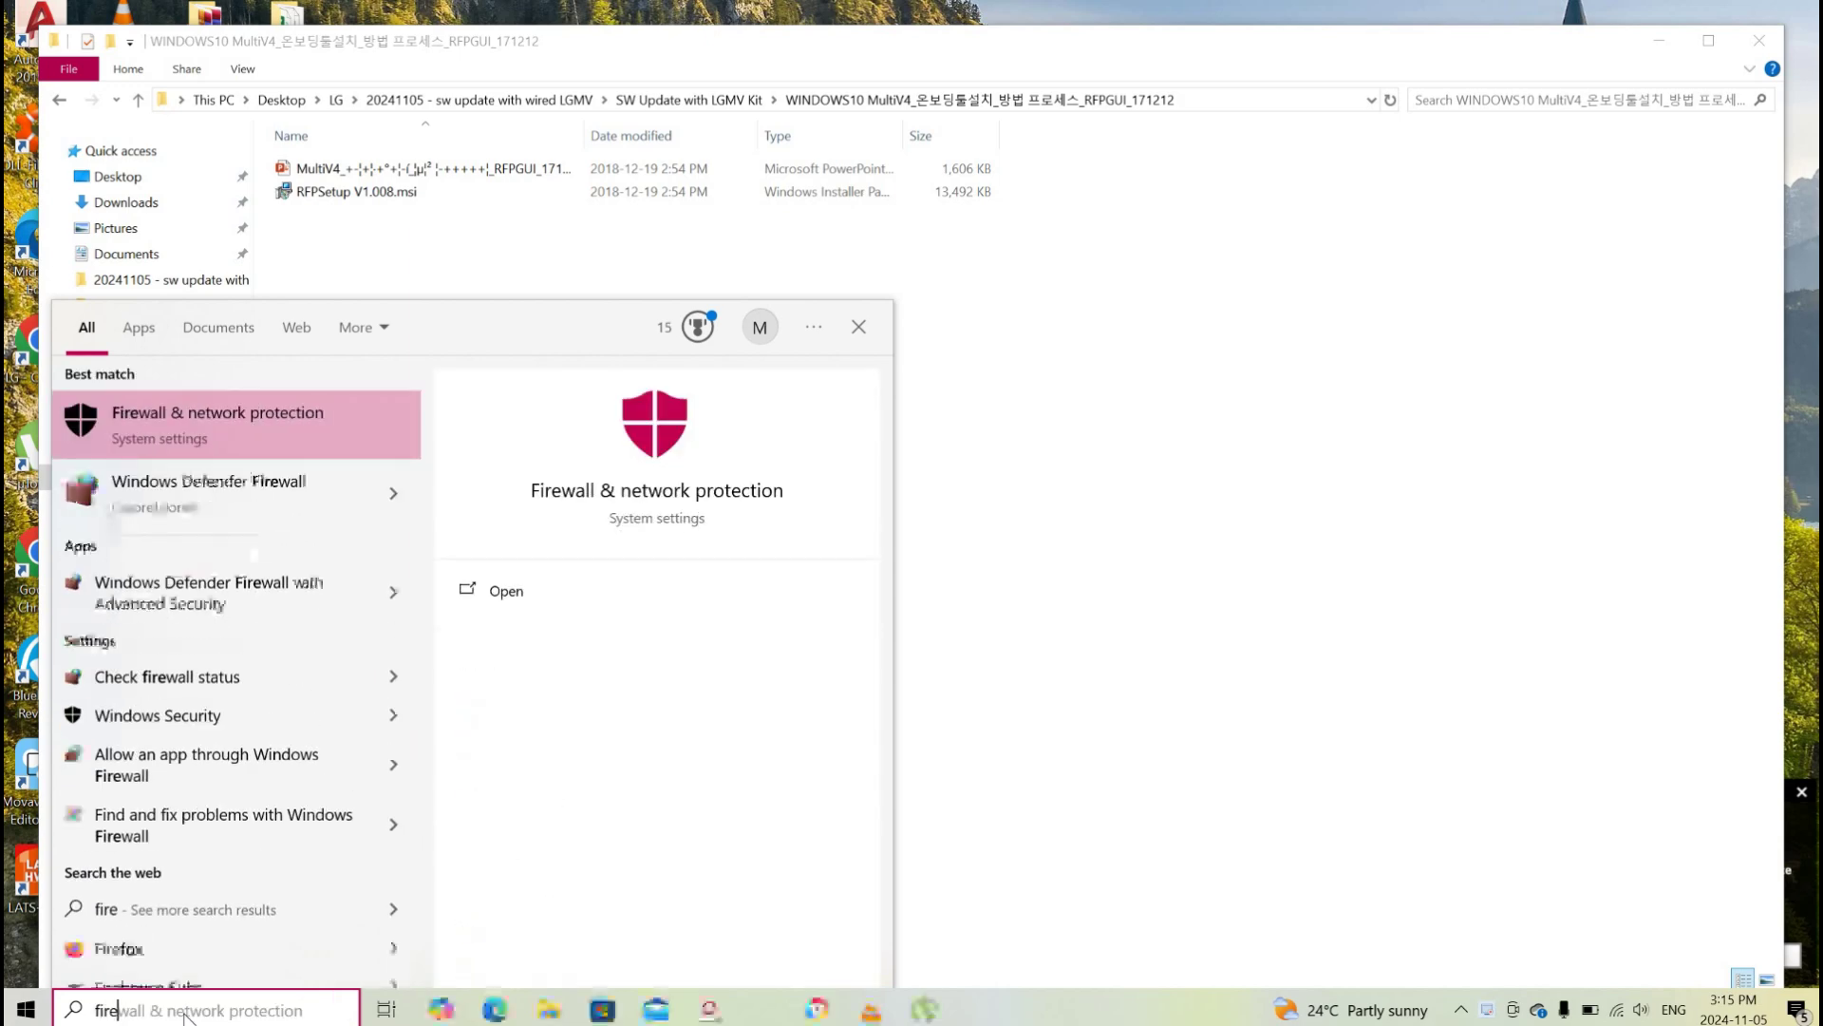
type("wall")
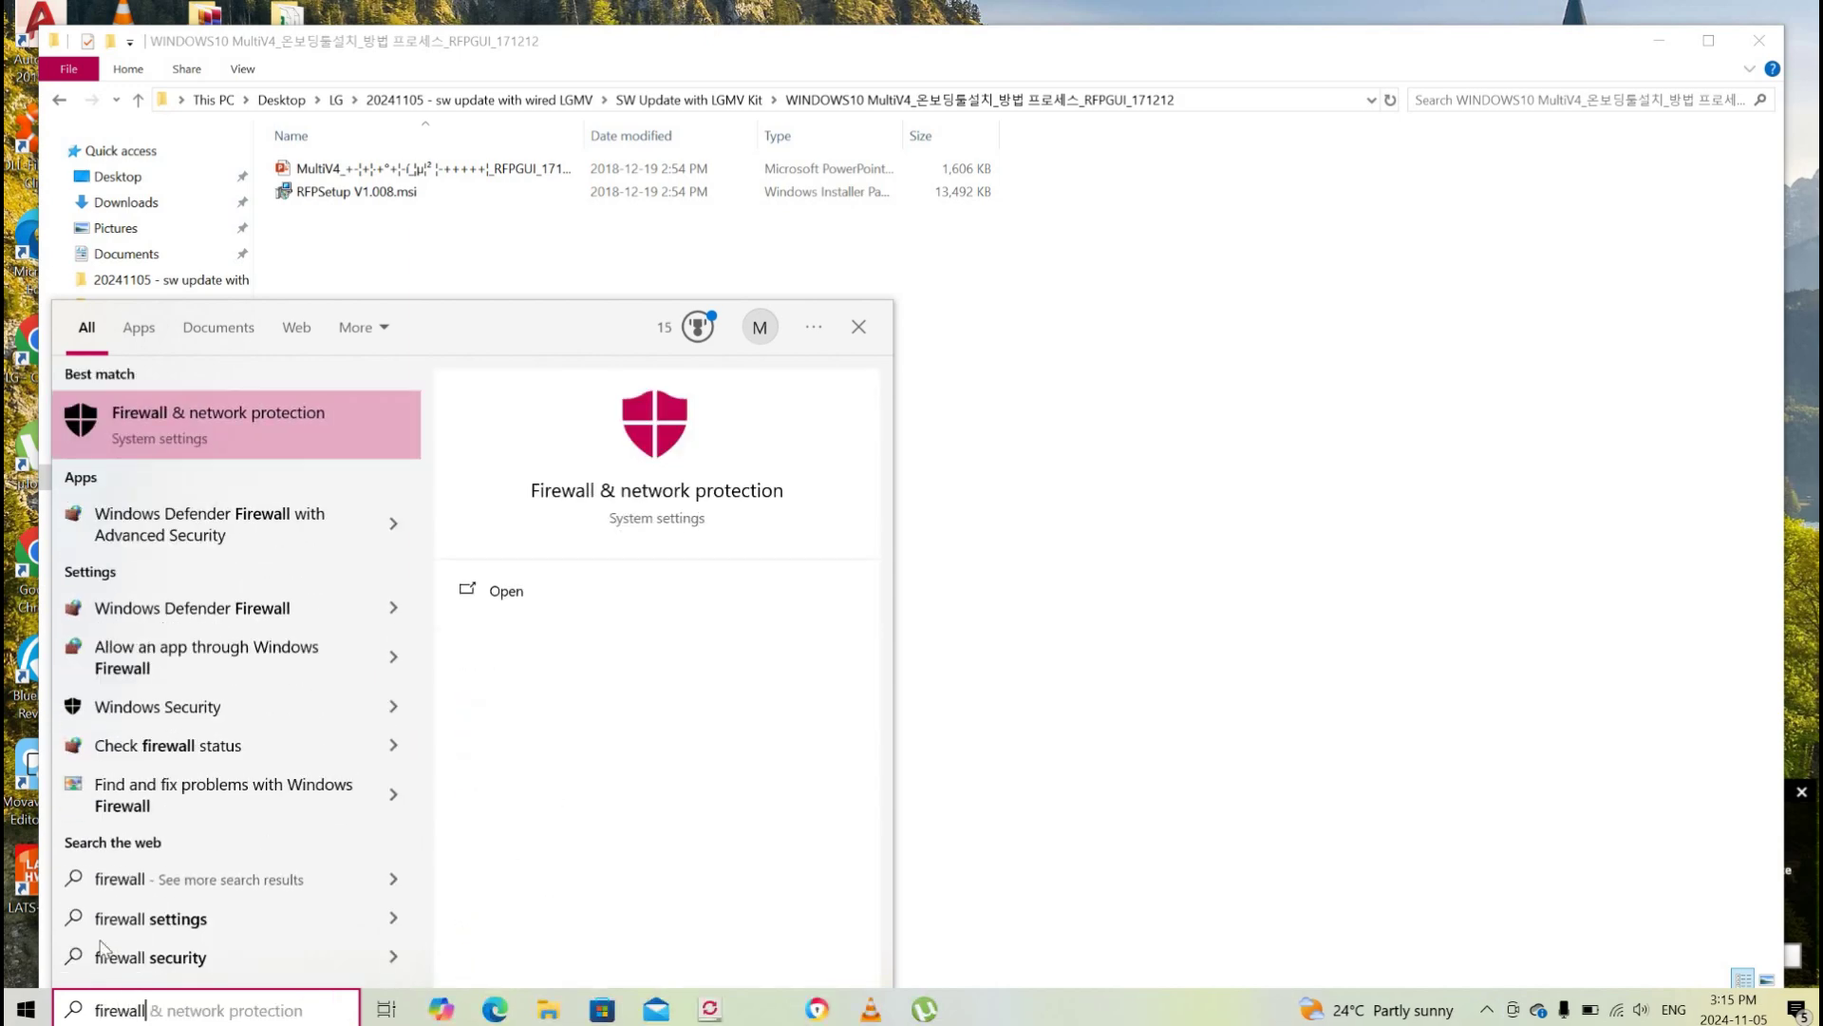
left_click(247, 409)
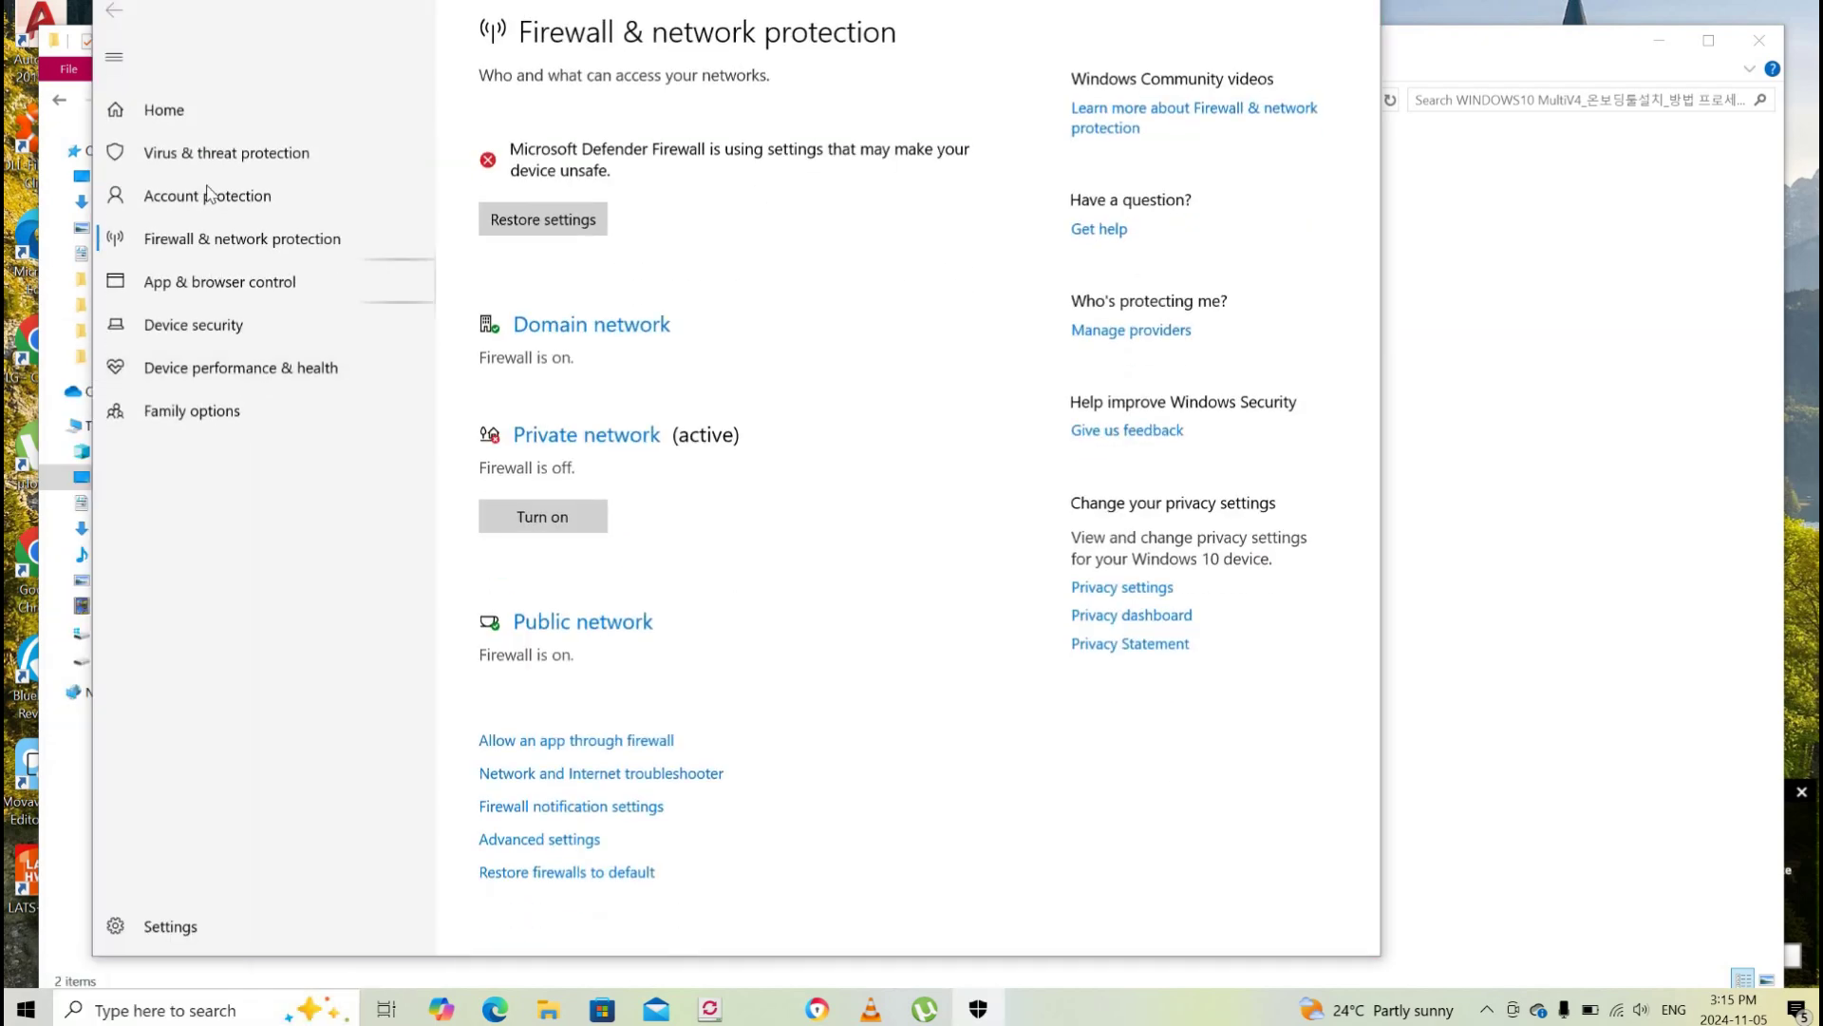
Examine the Virus & threat protection page in Windows Security and return to the previous page.
left_click(233, 155)
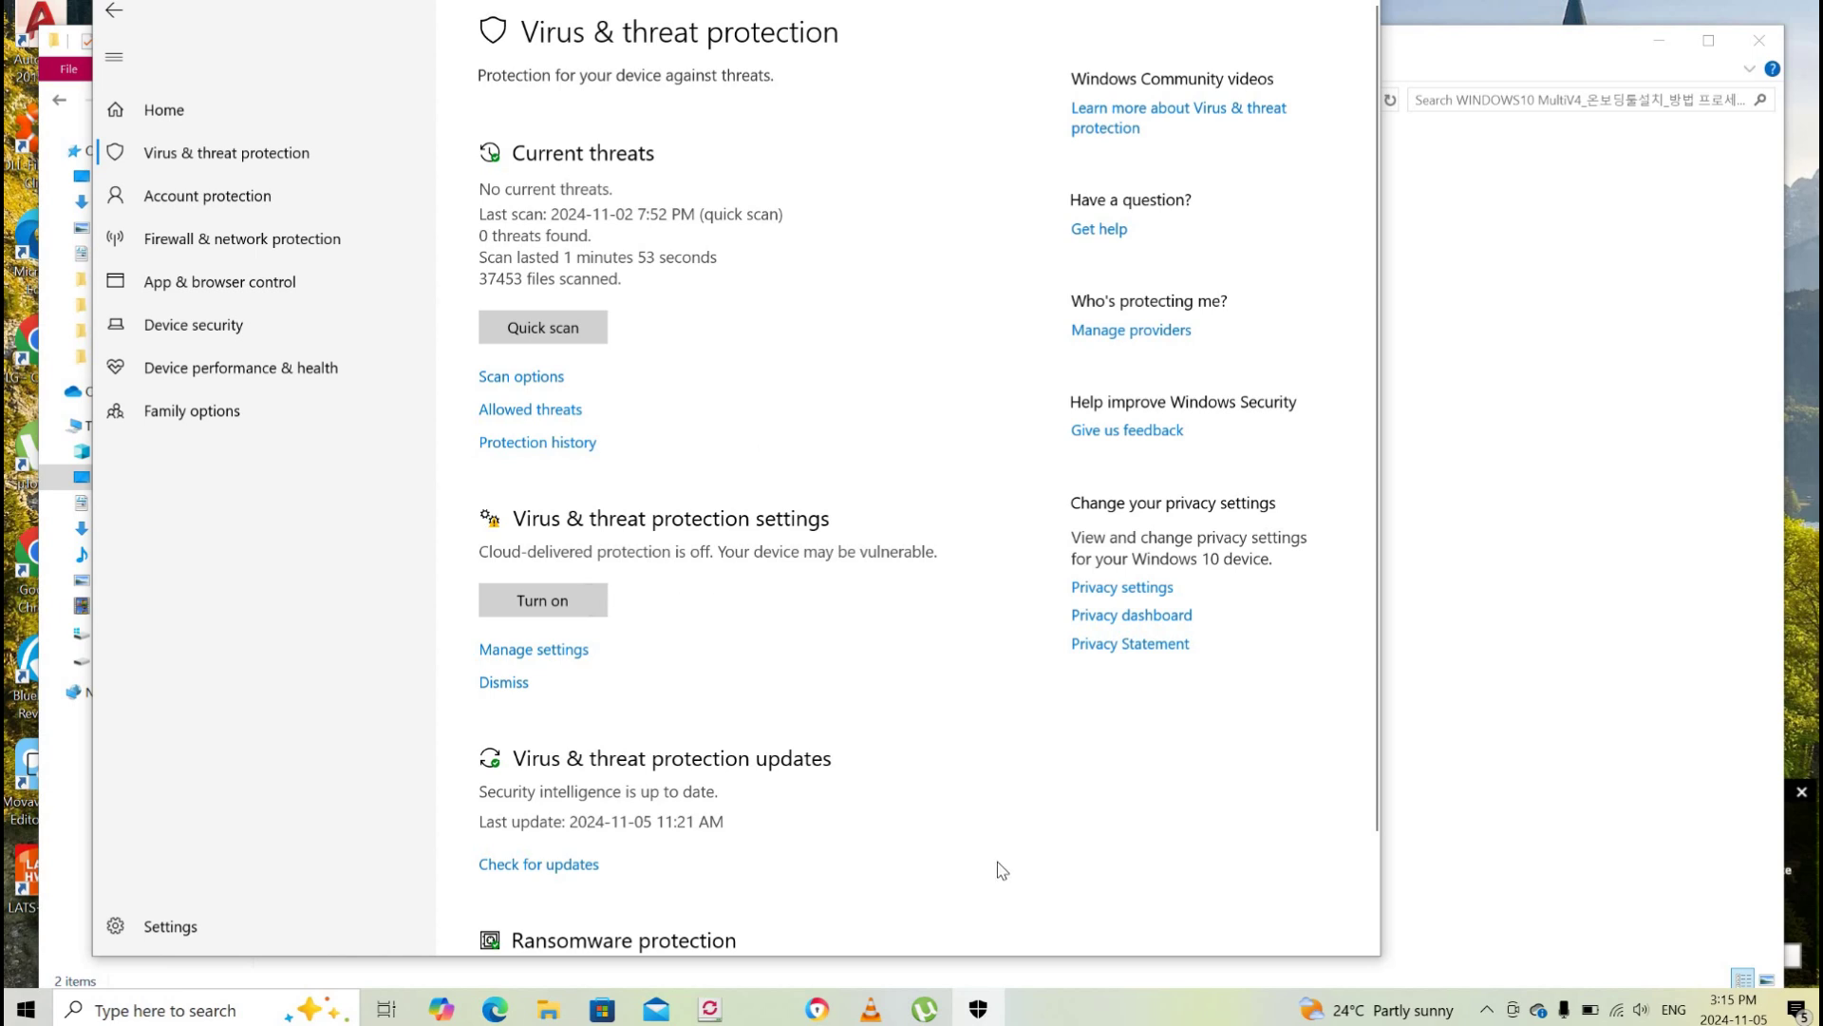
scroll(1002, 870, "down", 3)
scroll(1002, 870, "up", 3)
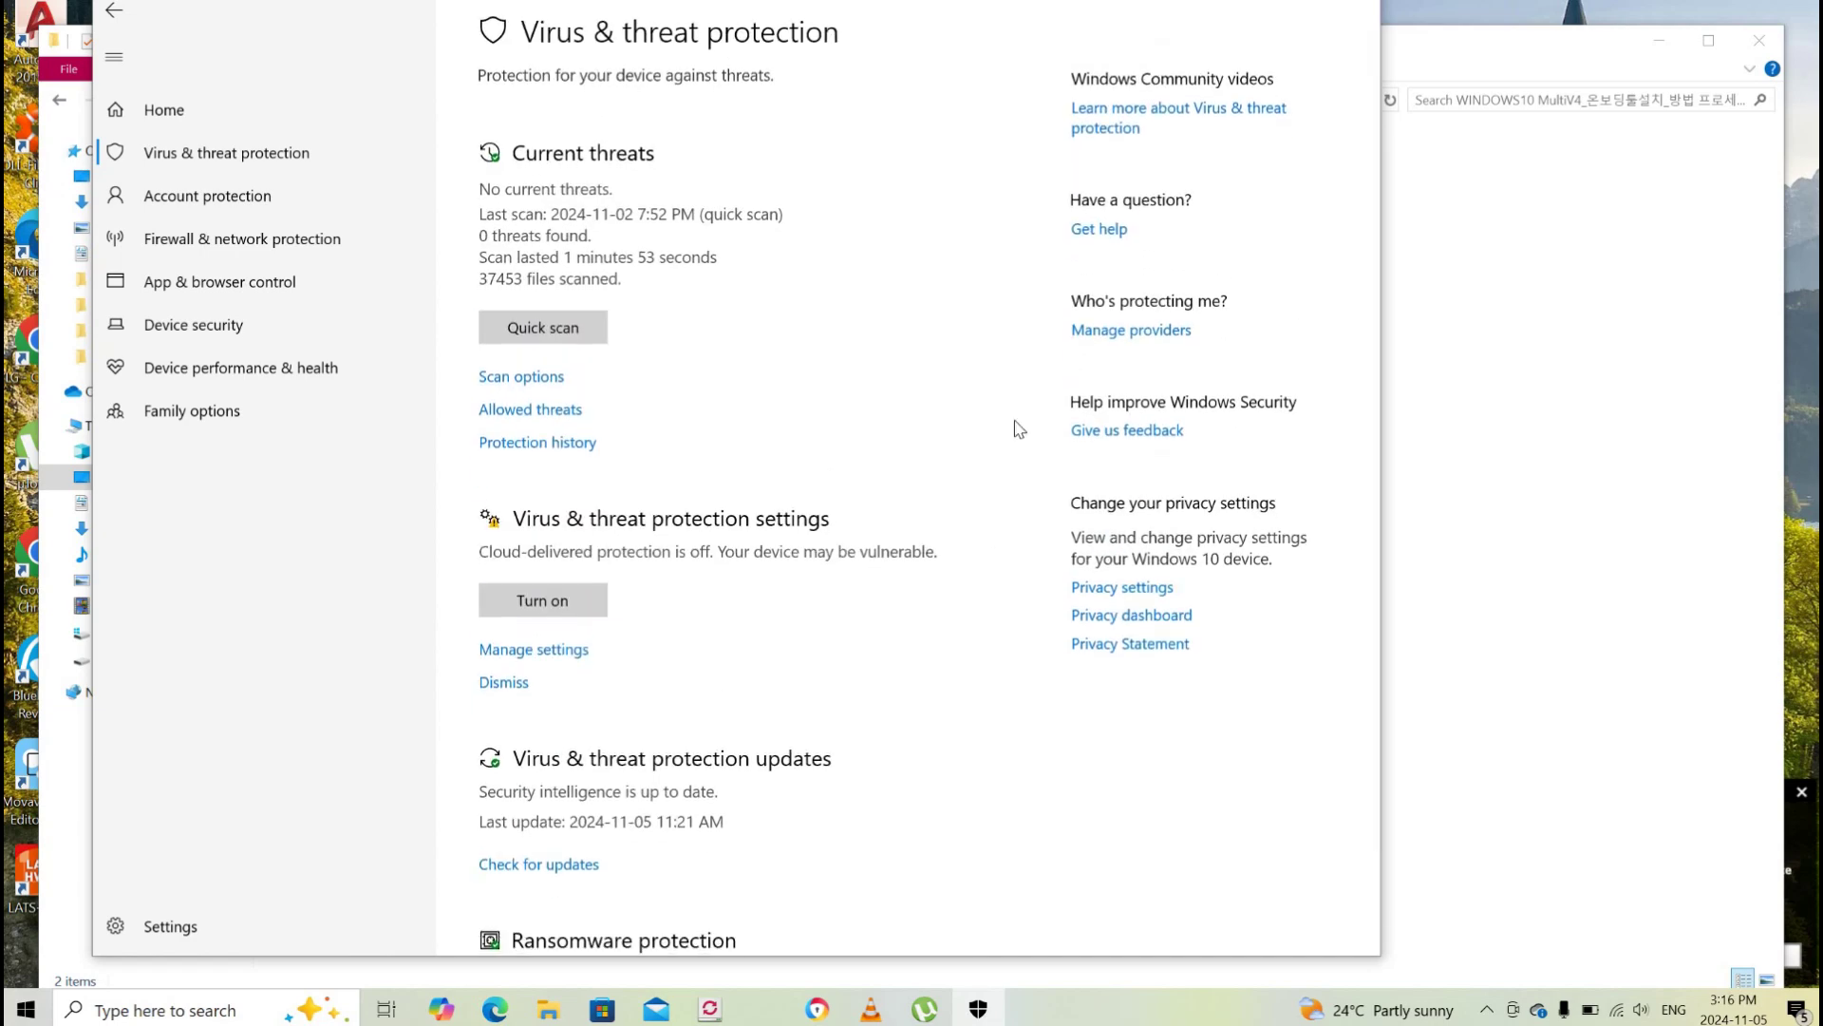
left_click(266, 196)
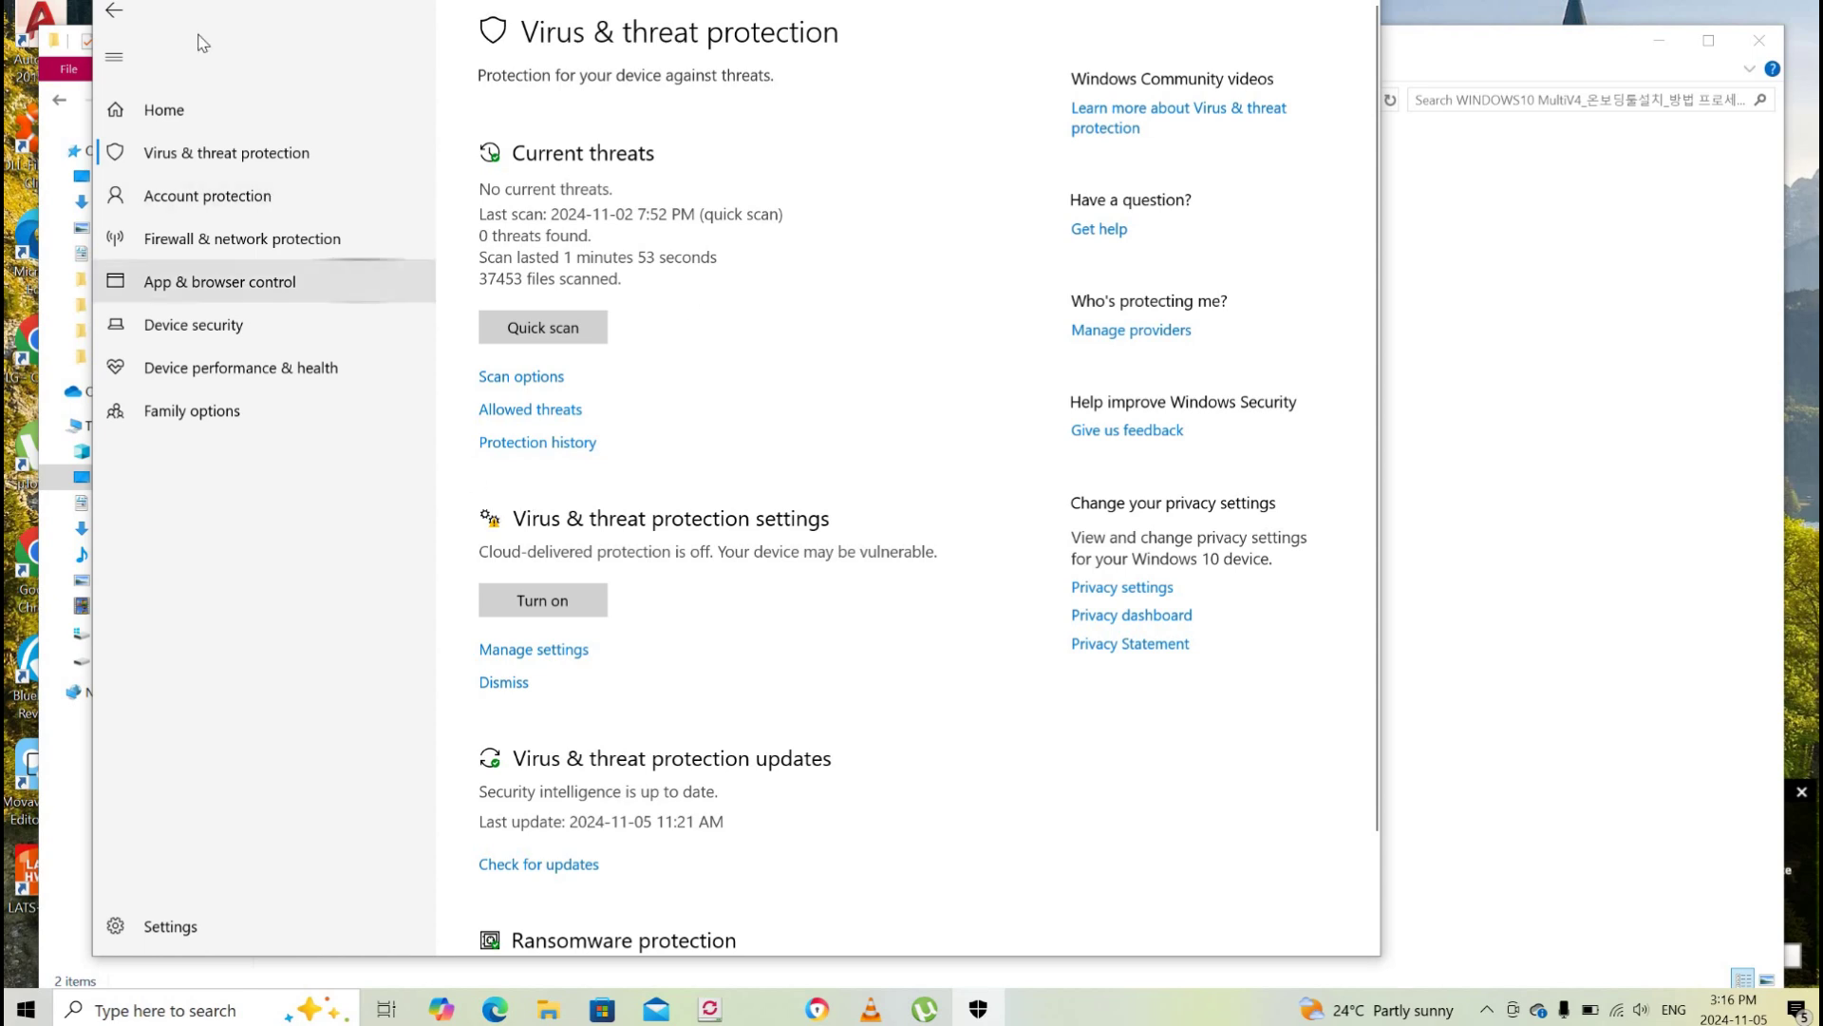
left_click(115, 14)
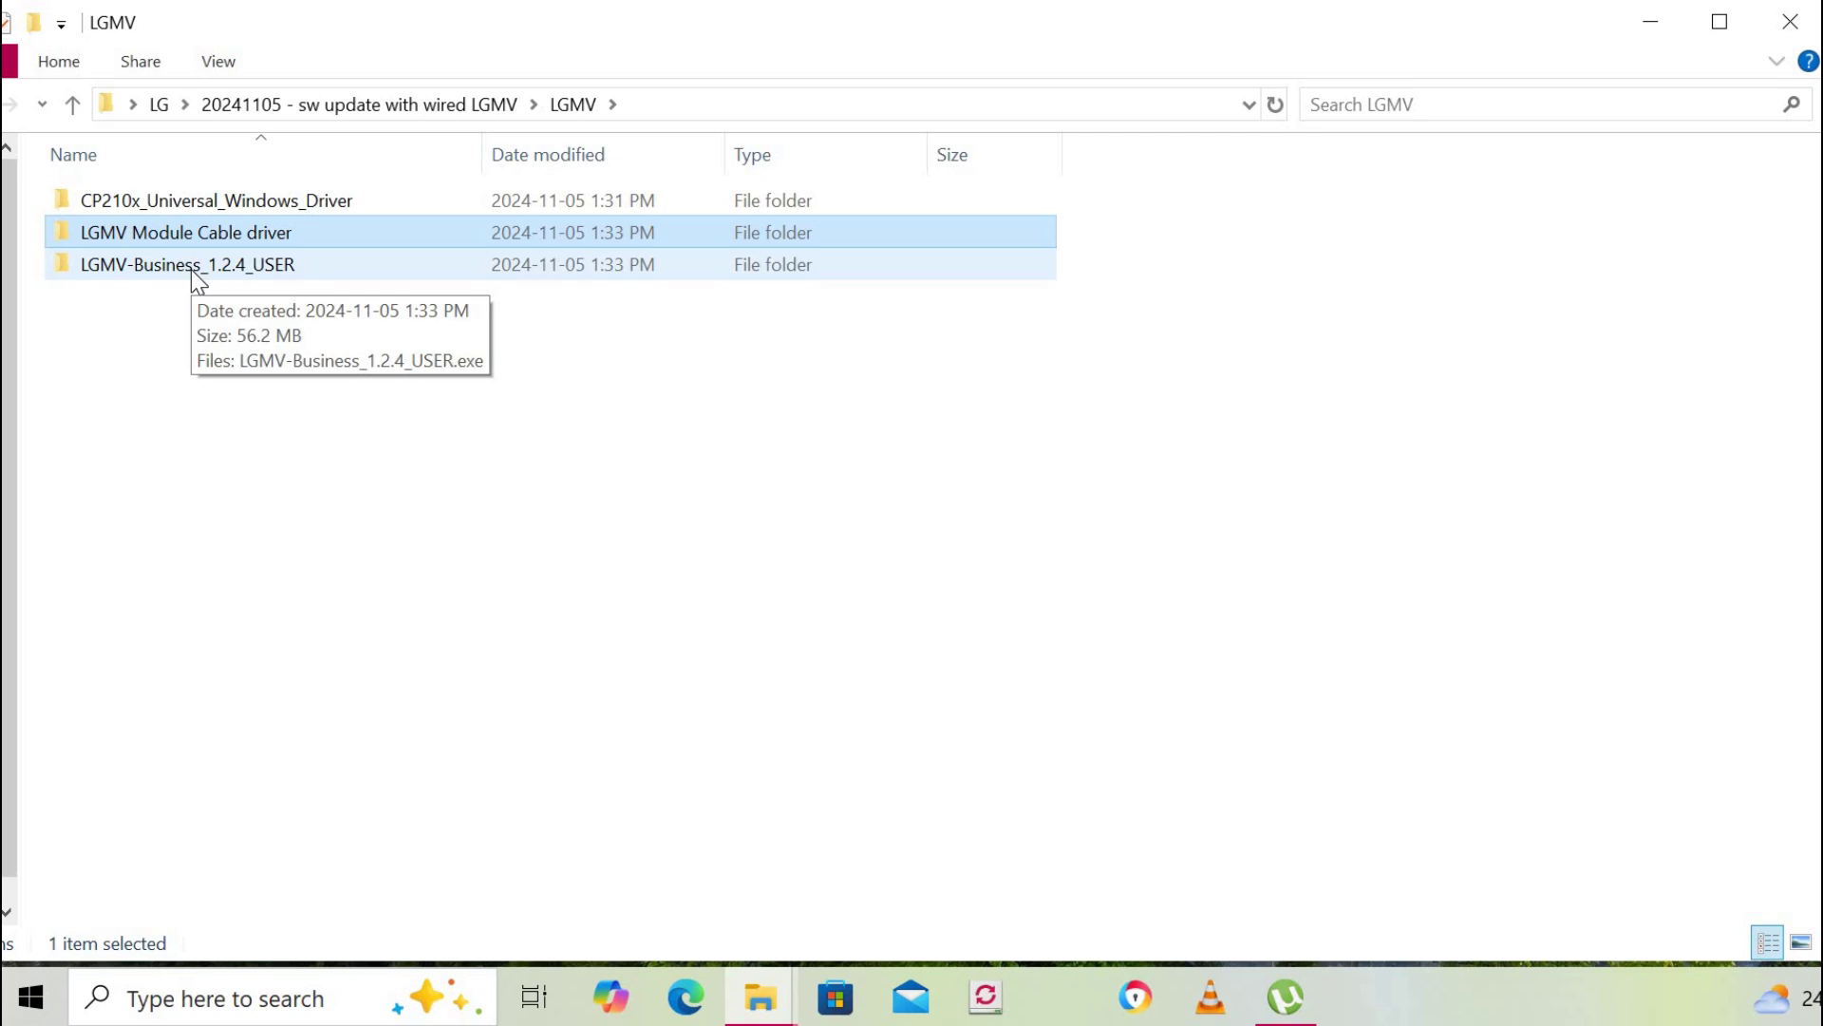
Launch LGMV-Business_1.2.4_USER.exe from the LGMV-Business_1.2.4_USER folder.
double_click(192, 268)
left_click(188, 213)
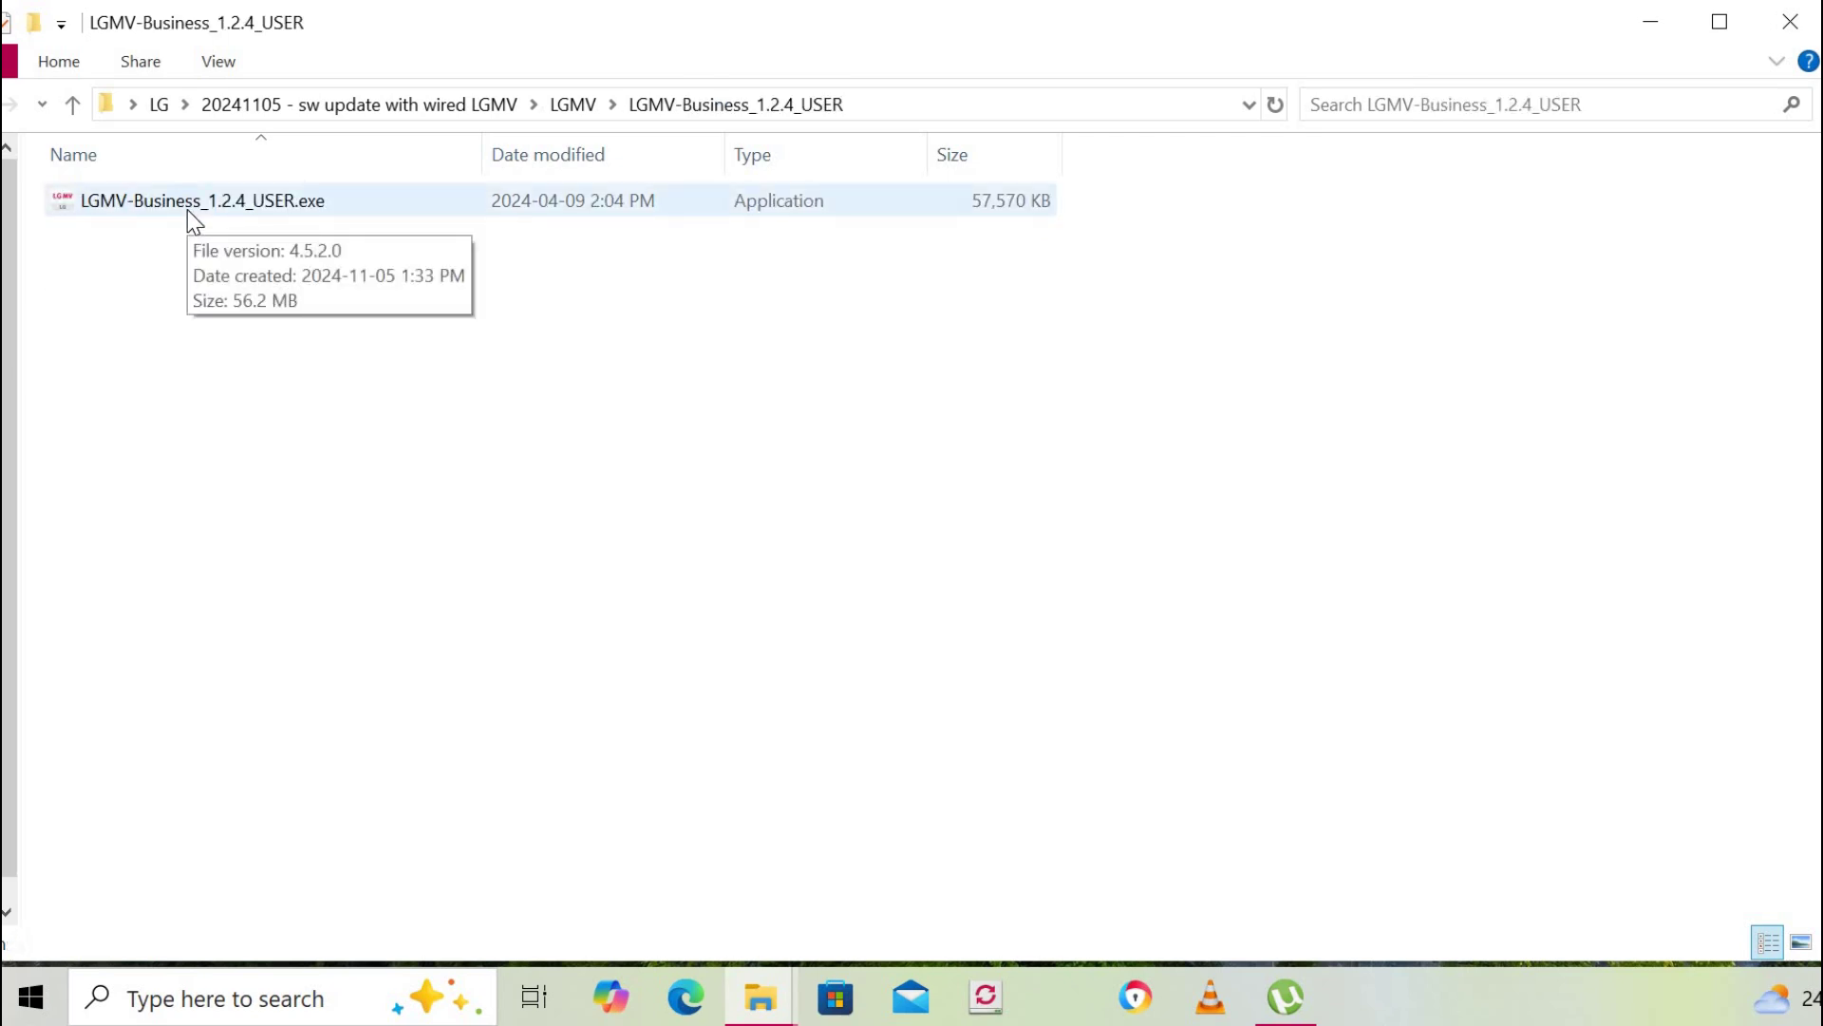
left_click(189, 212)
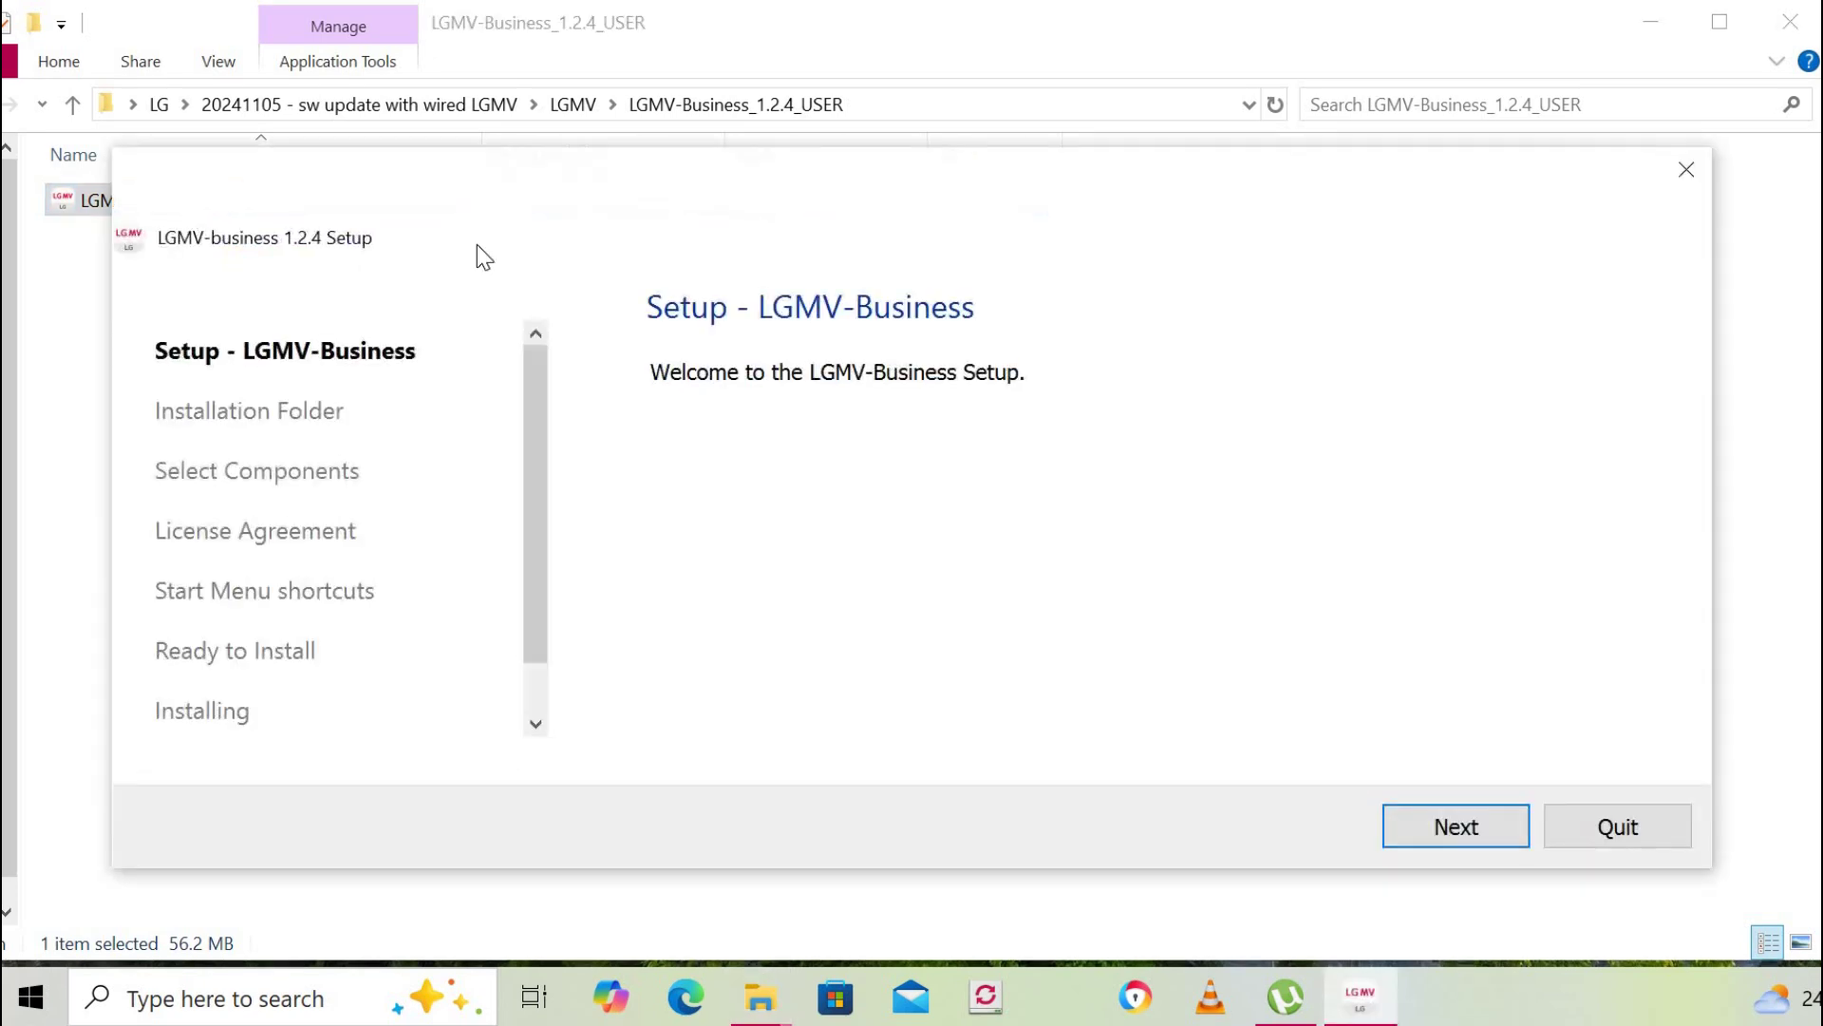
Install the LGMV-Business component in the default directory, accepting the license, and finish the setup wizard.
left_click(1460, 830)
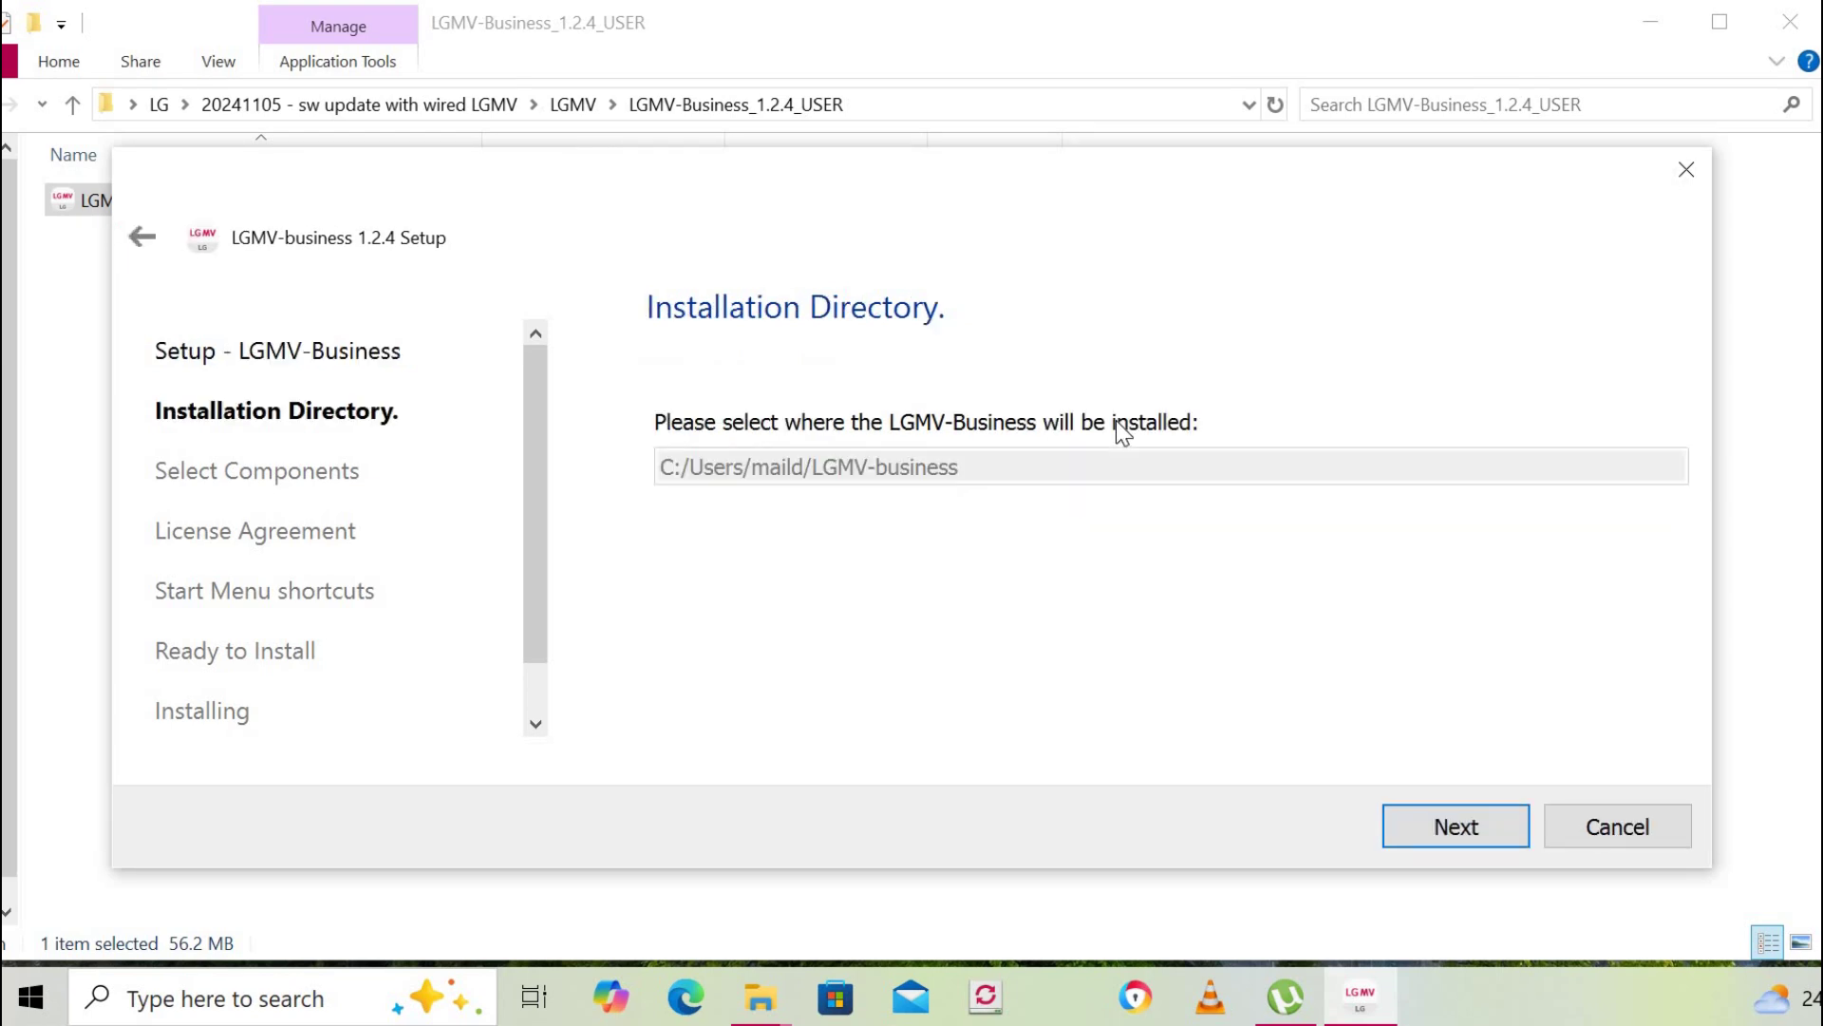
left_click(1462, 840)
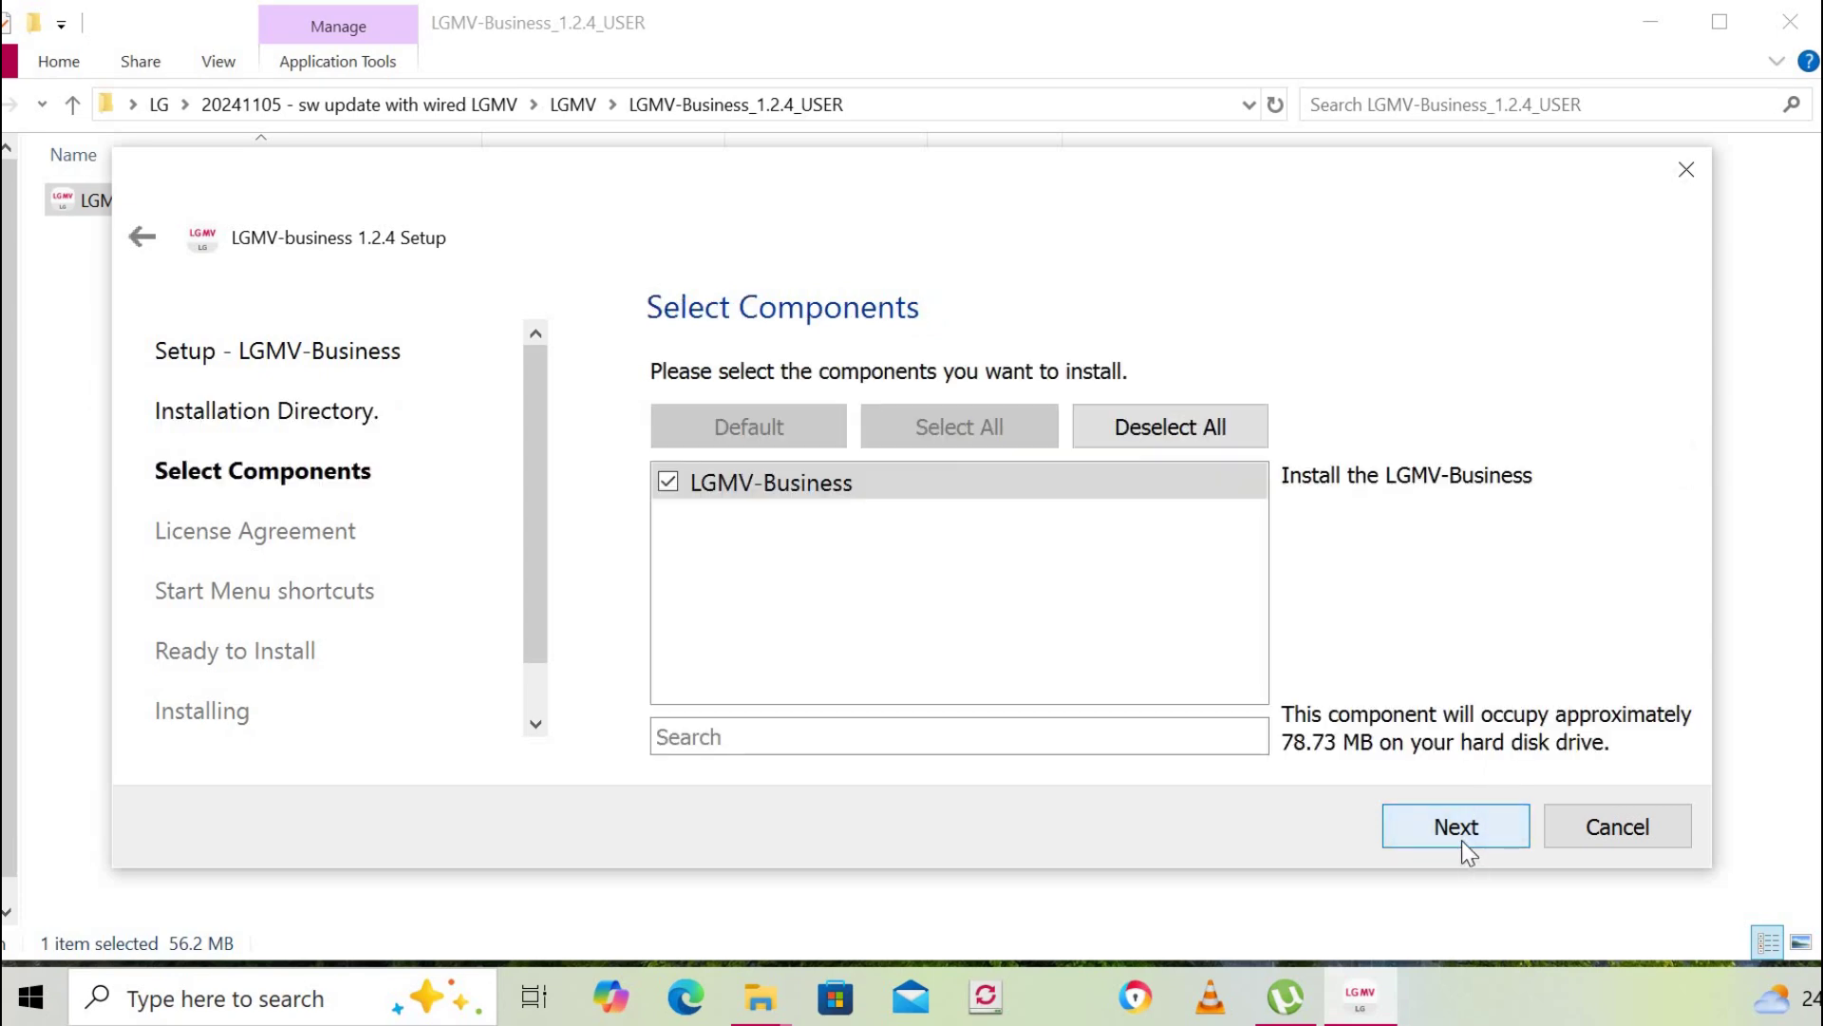
left_click(1461, 841)
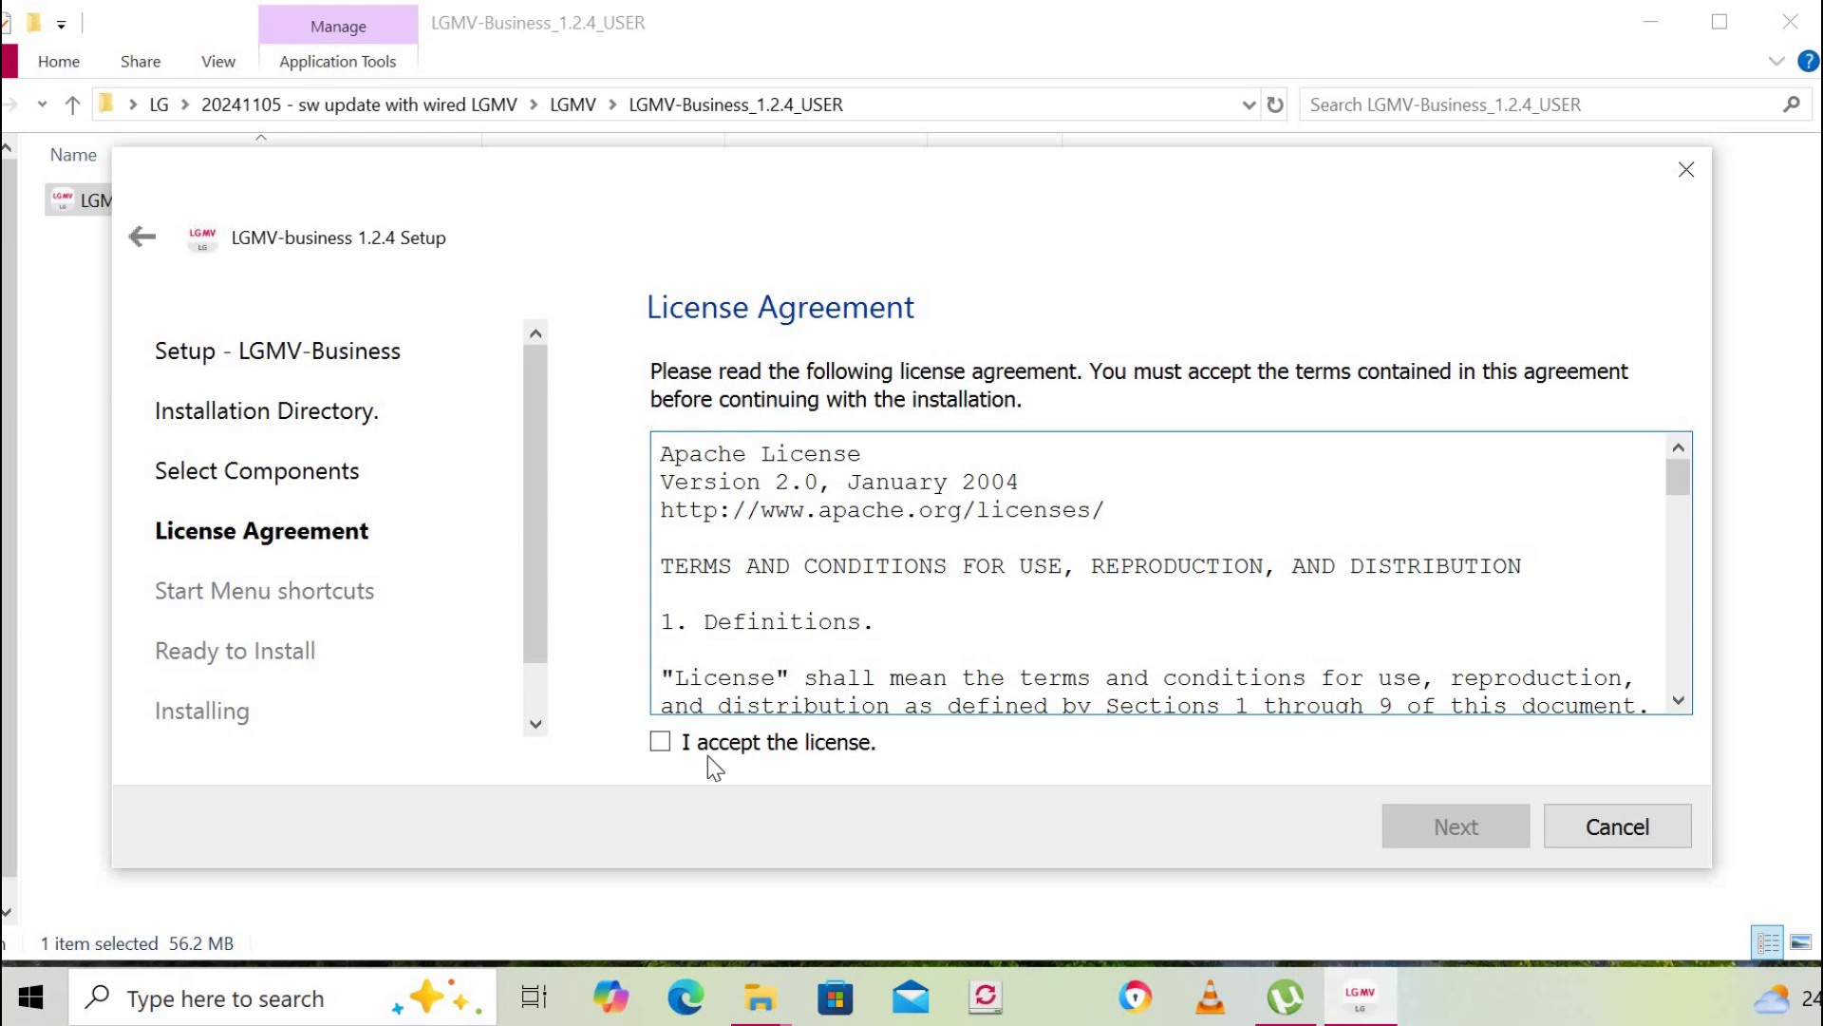
left_click(660, 743)
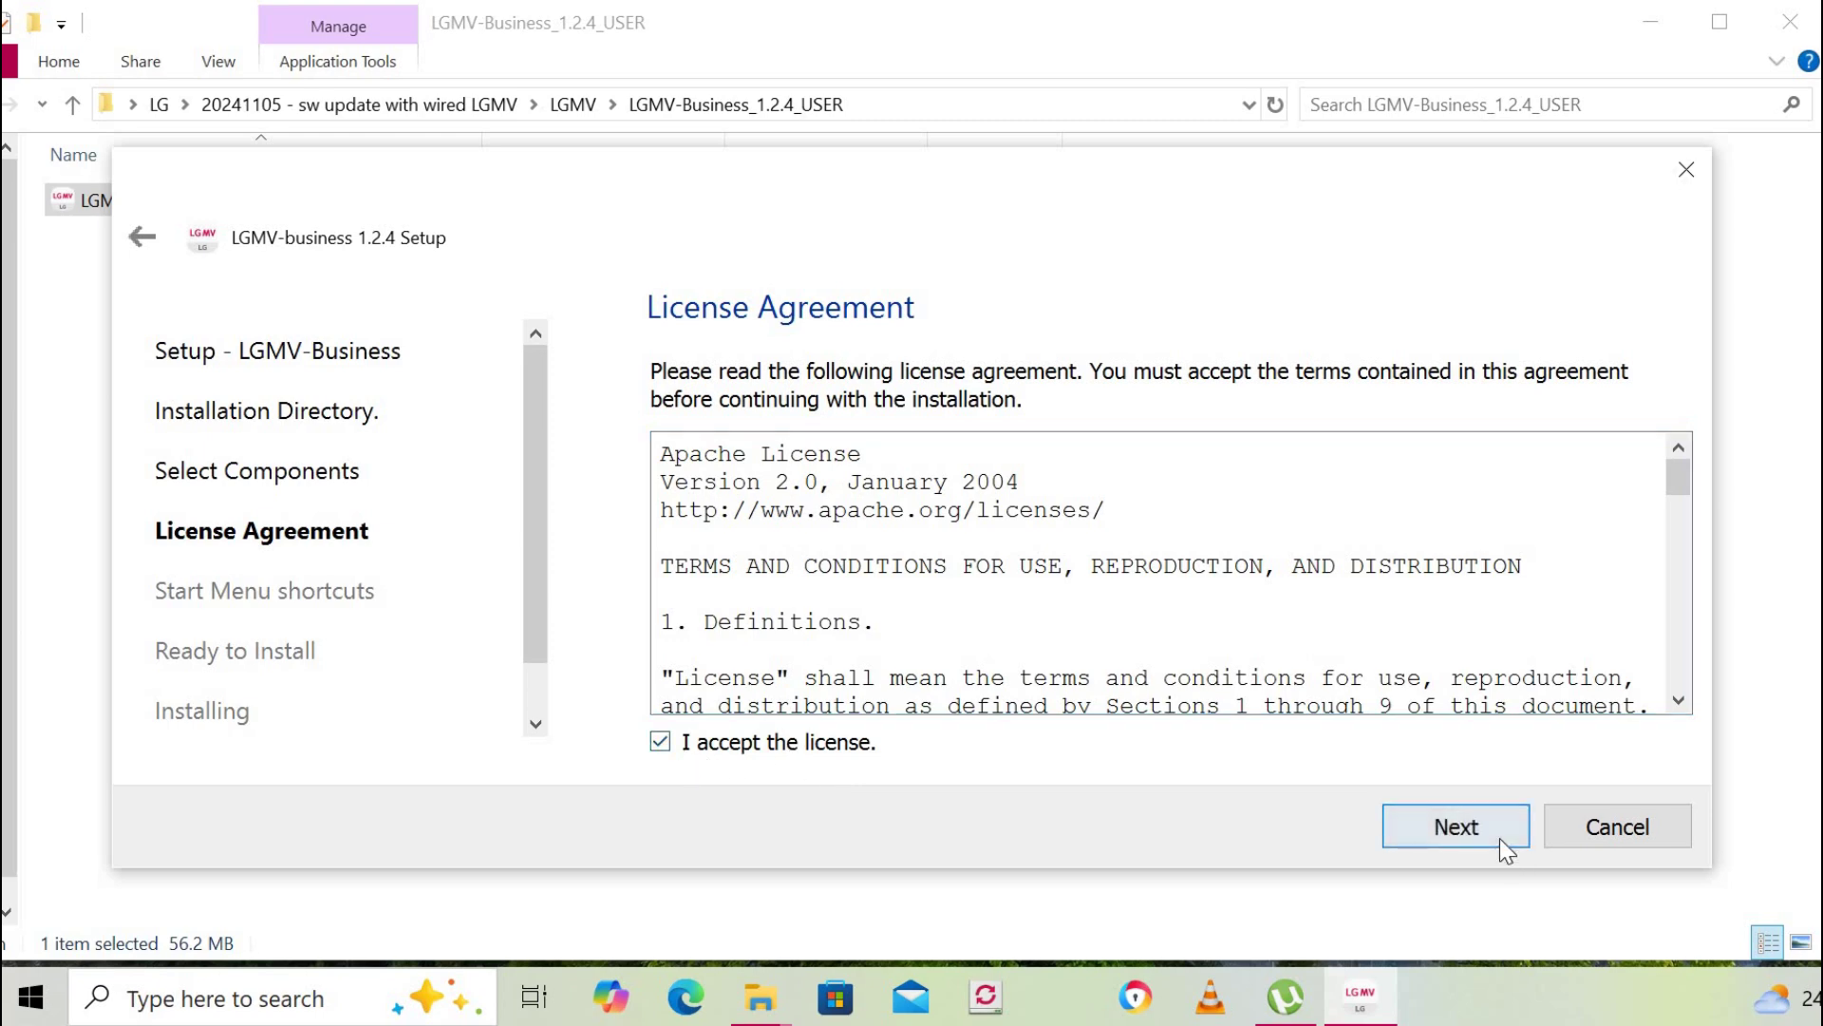
left_click(1500, 848)
left_click(1491, 845)
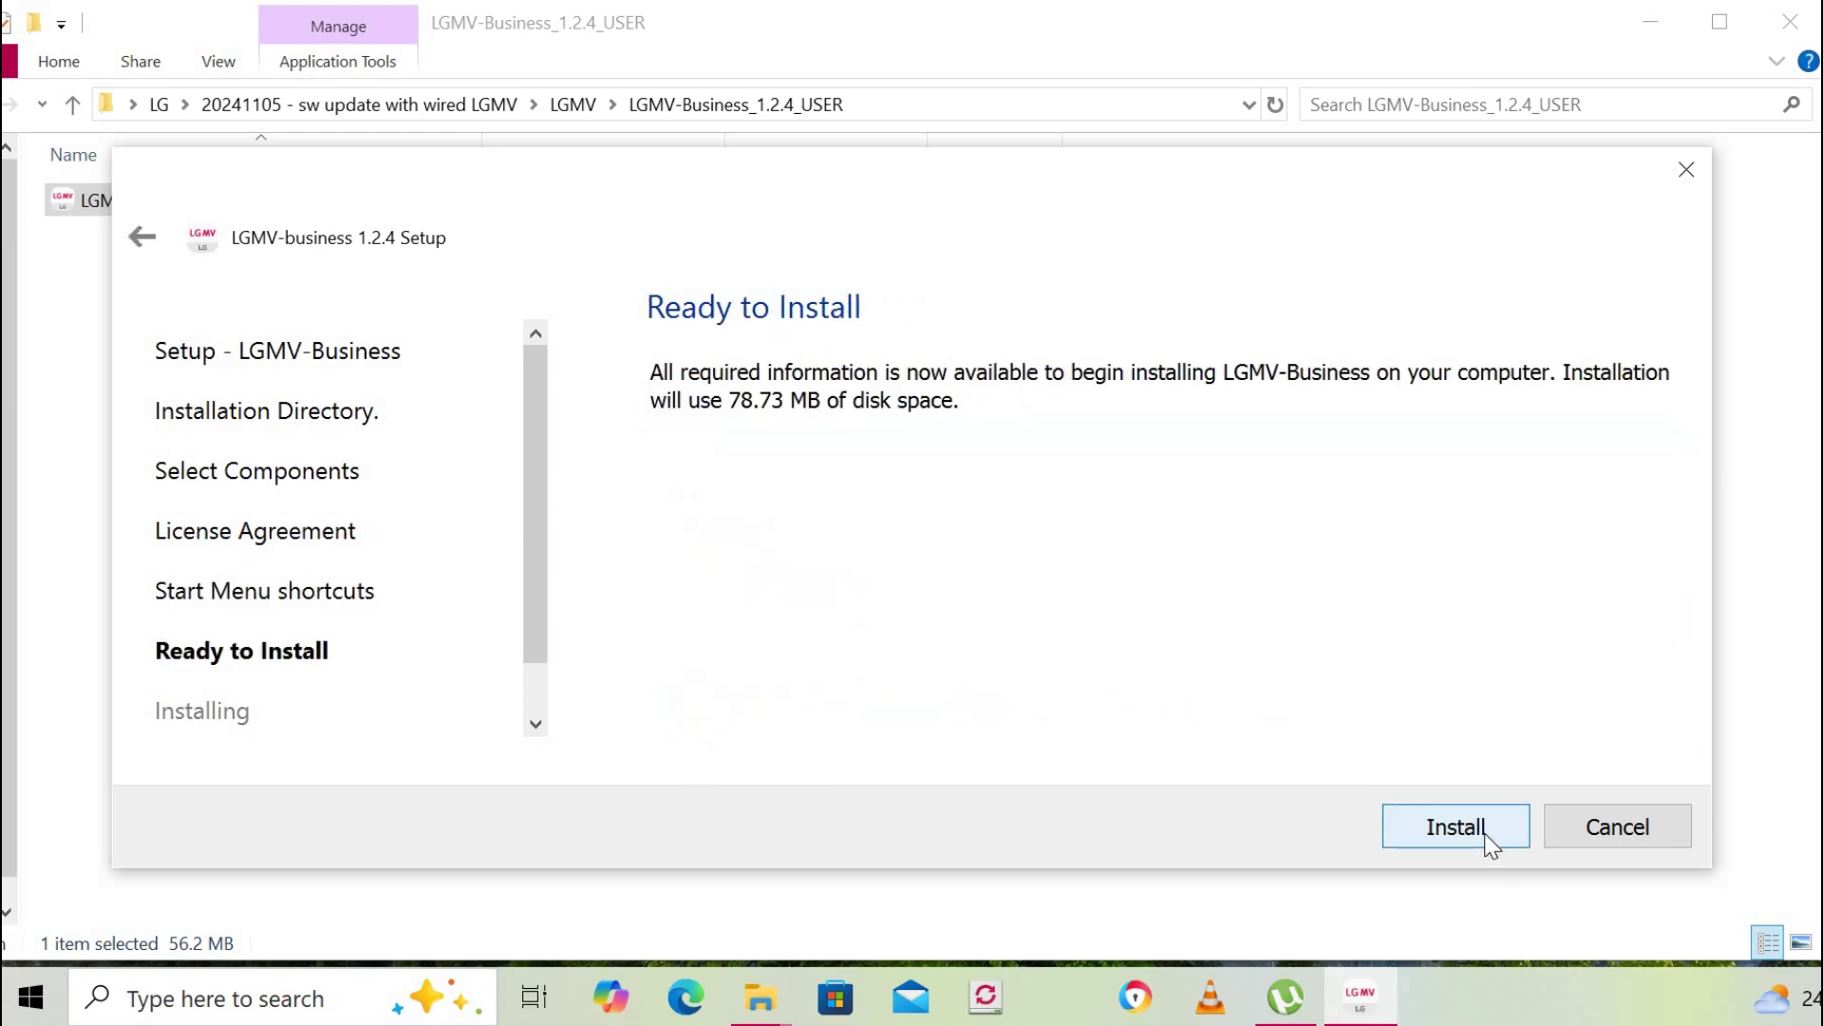
left_click(1456, 826)
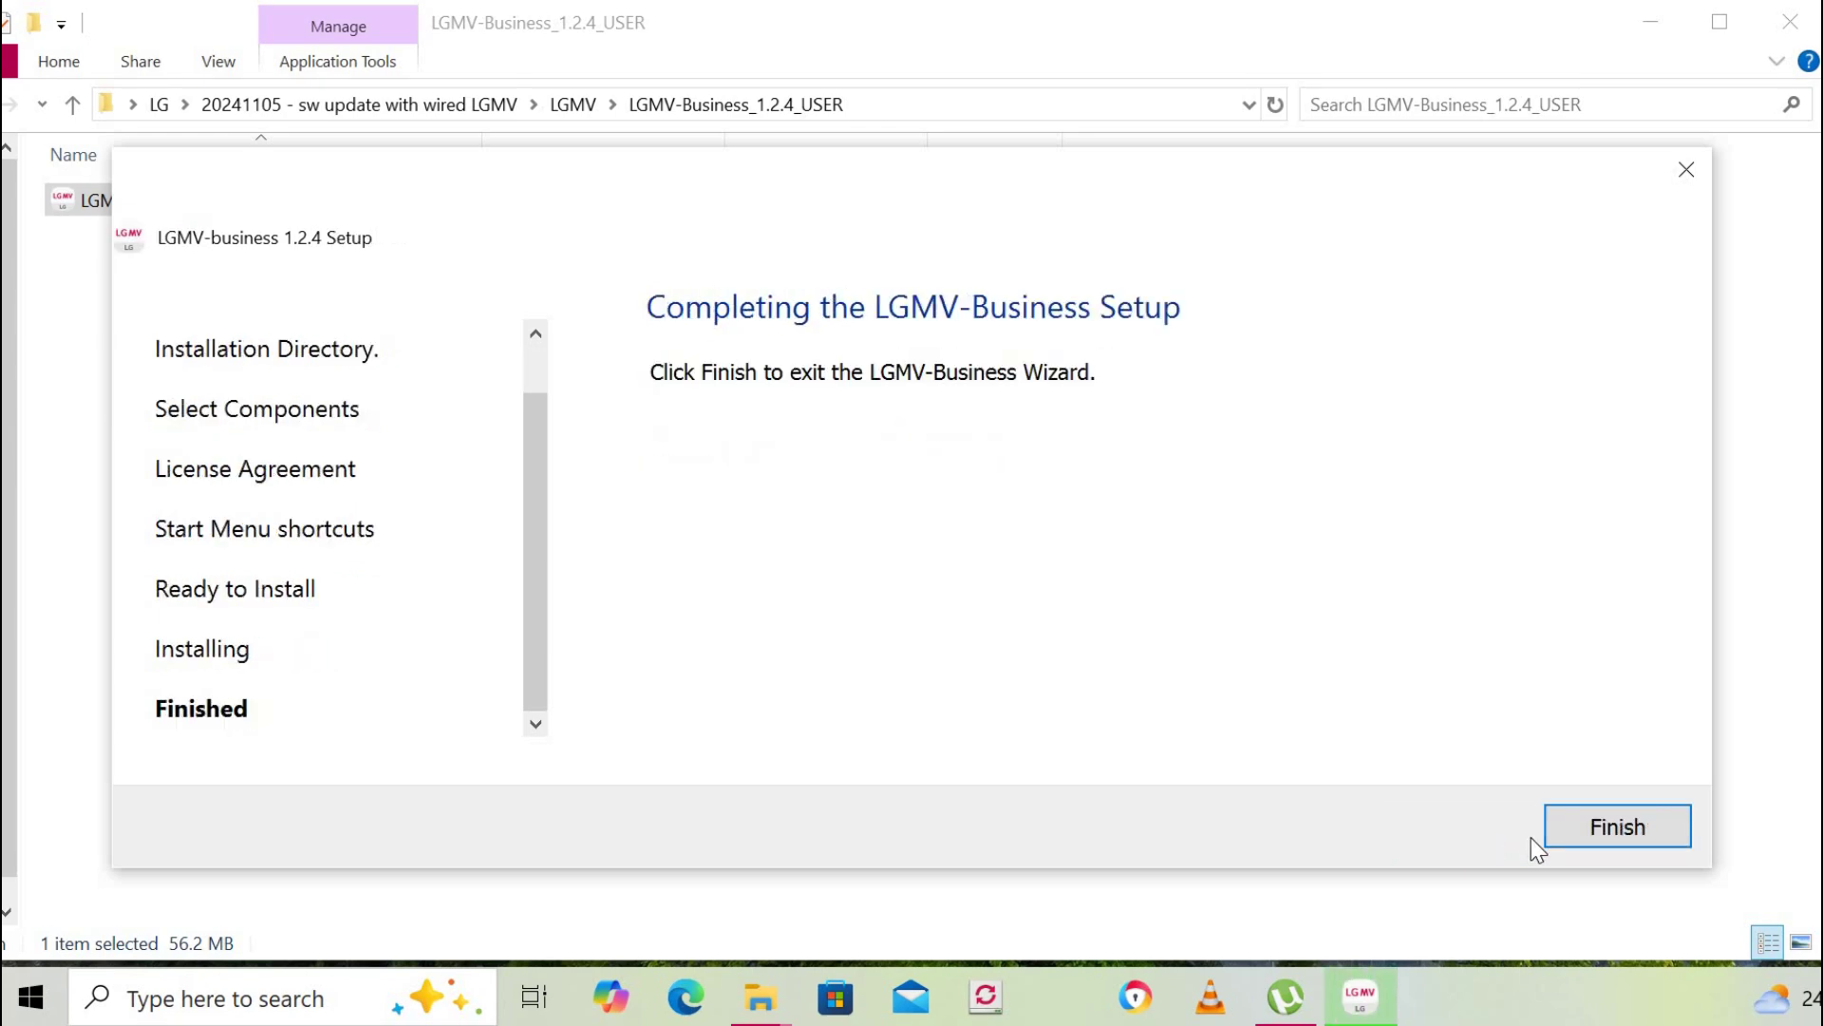
left_click(1624, 828)
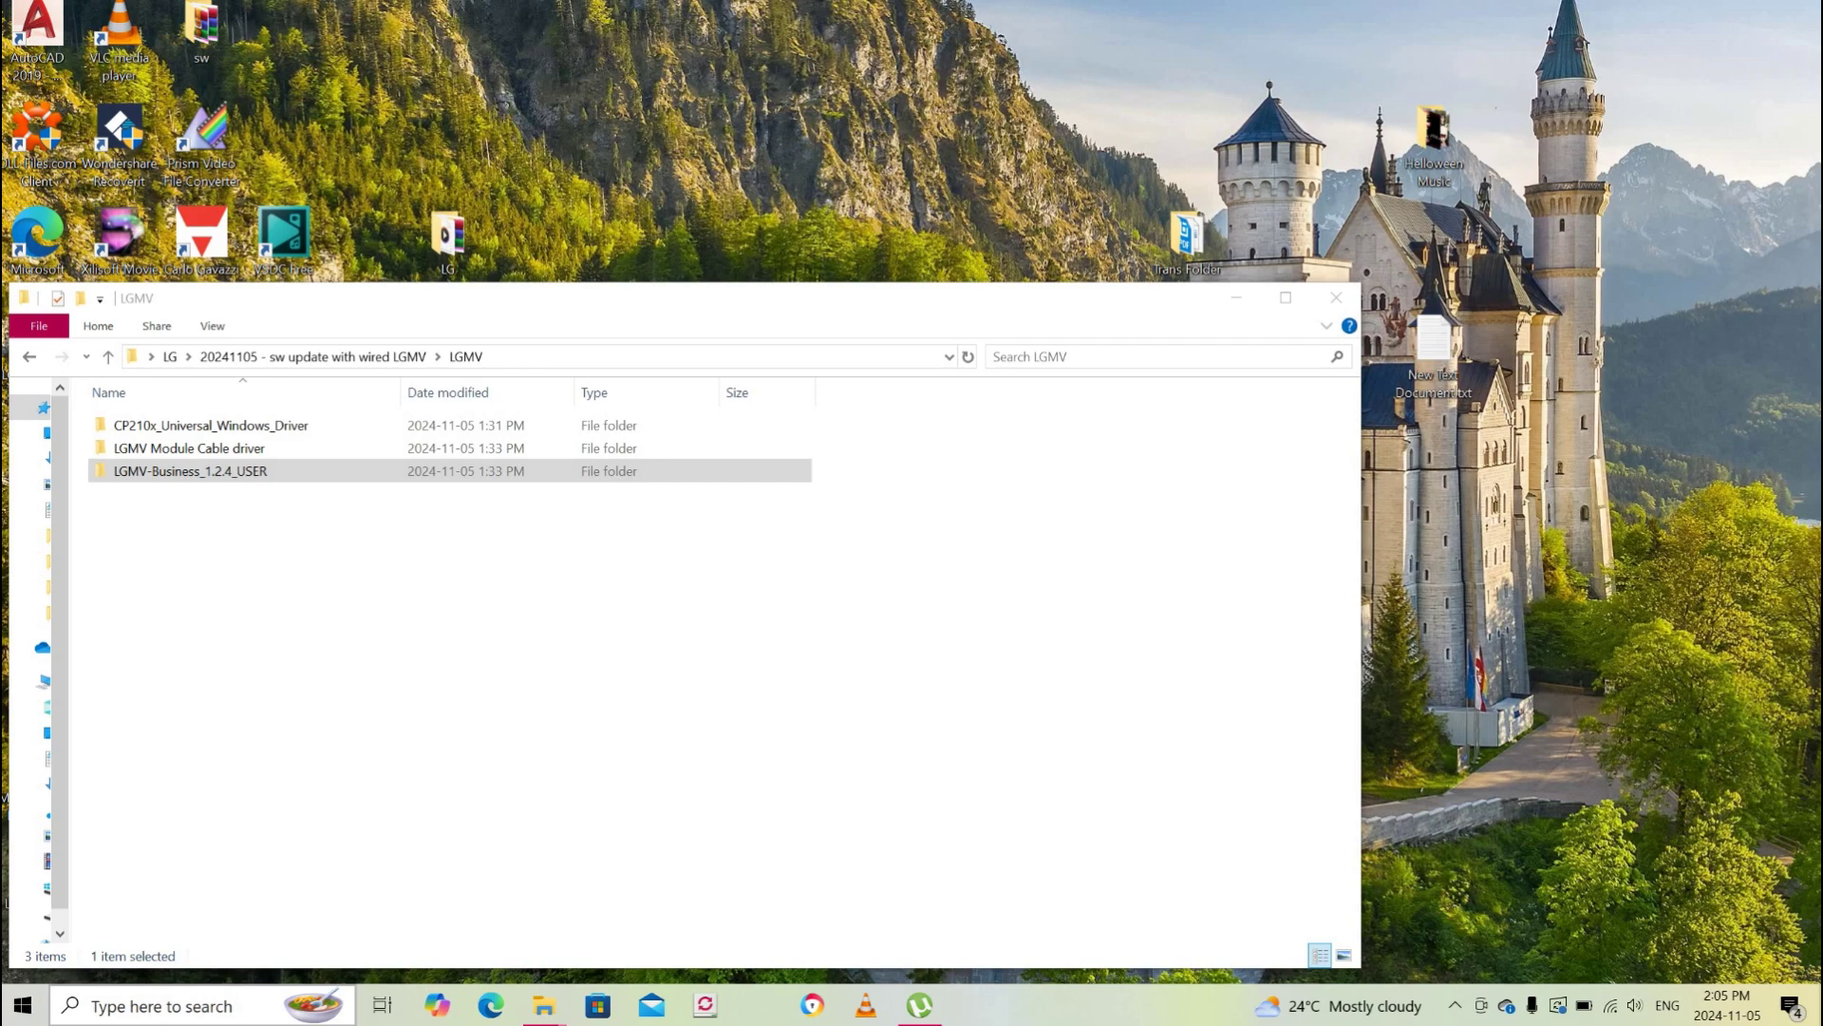
Search Windows for "device Manager" and open Device Manager.
left_click(162, 1005)
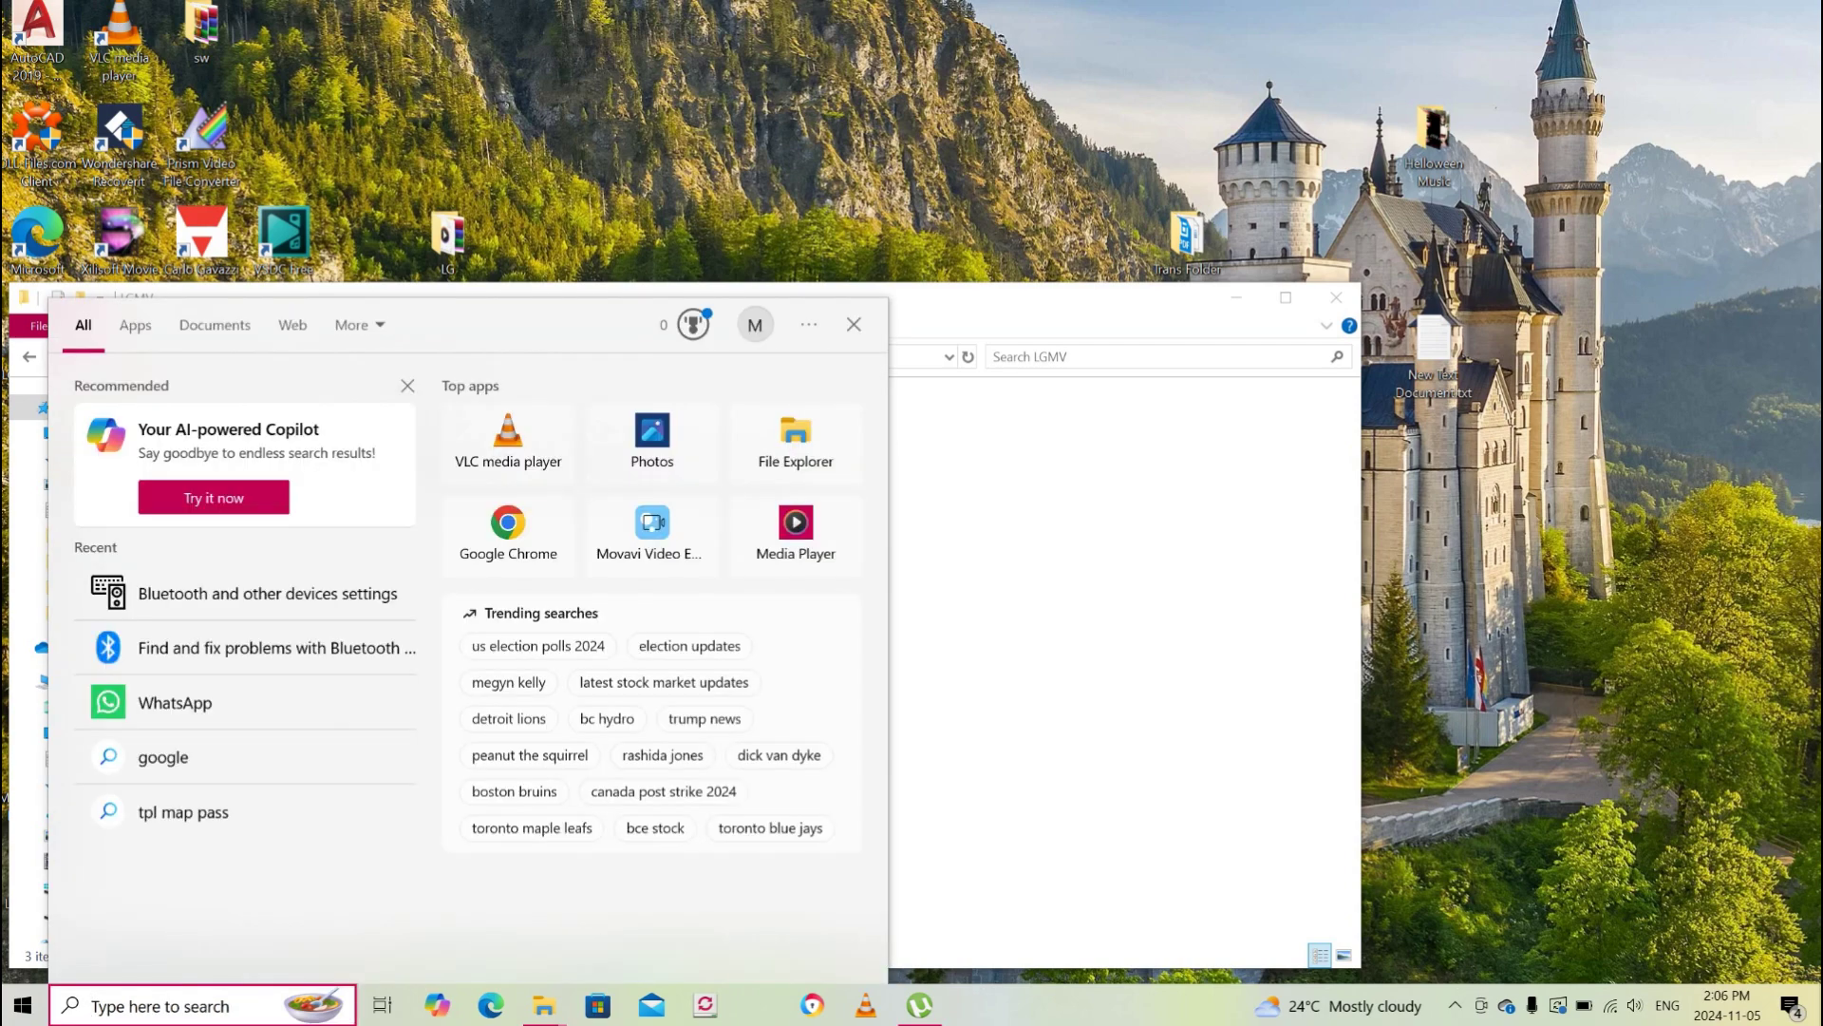
type("dev")
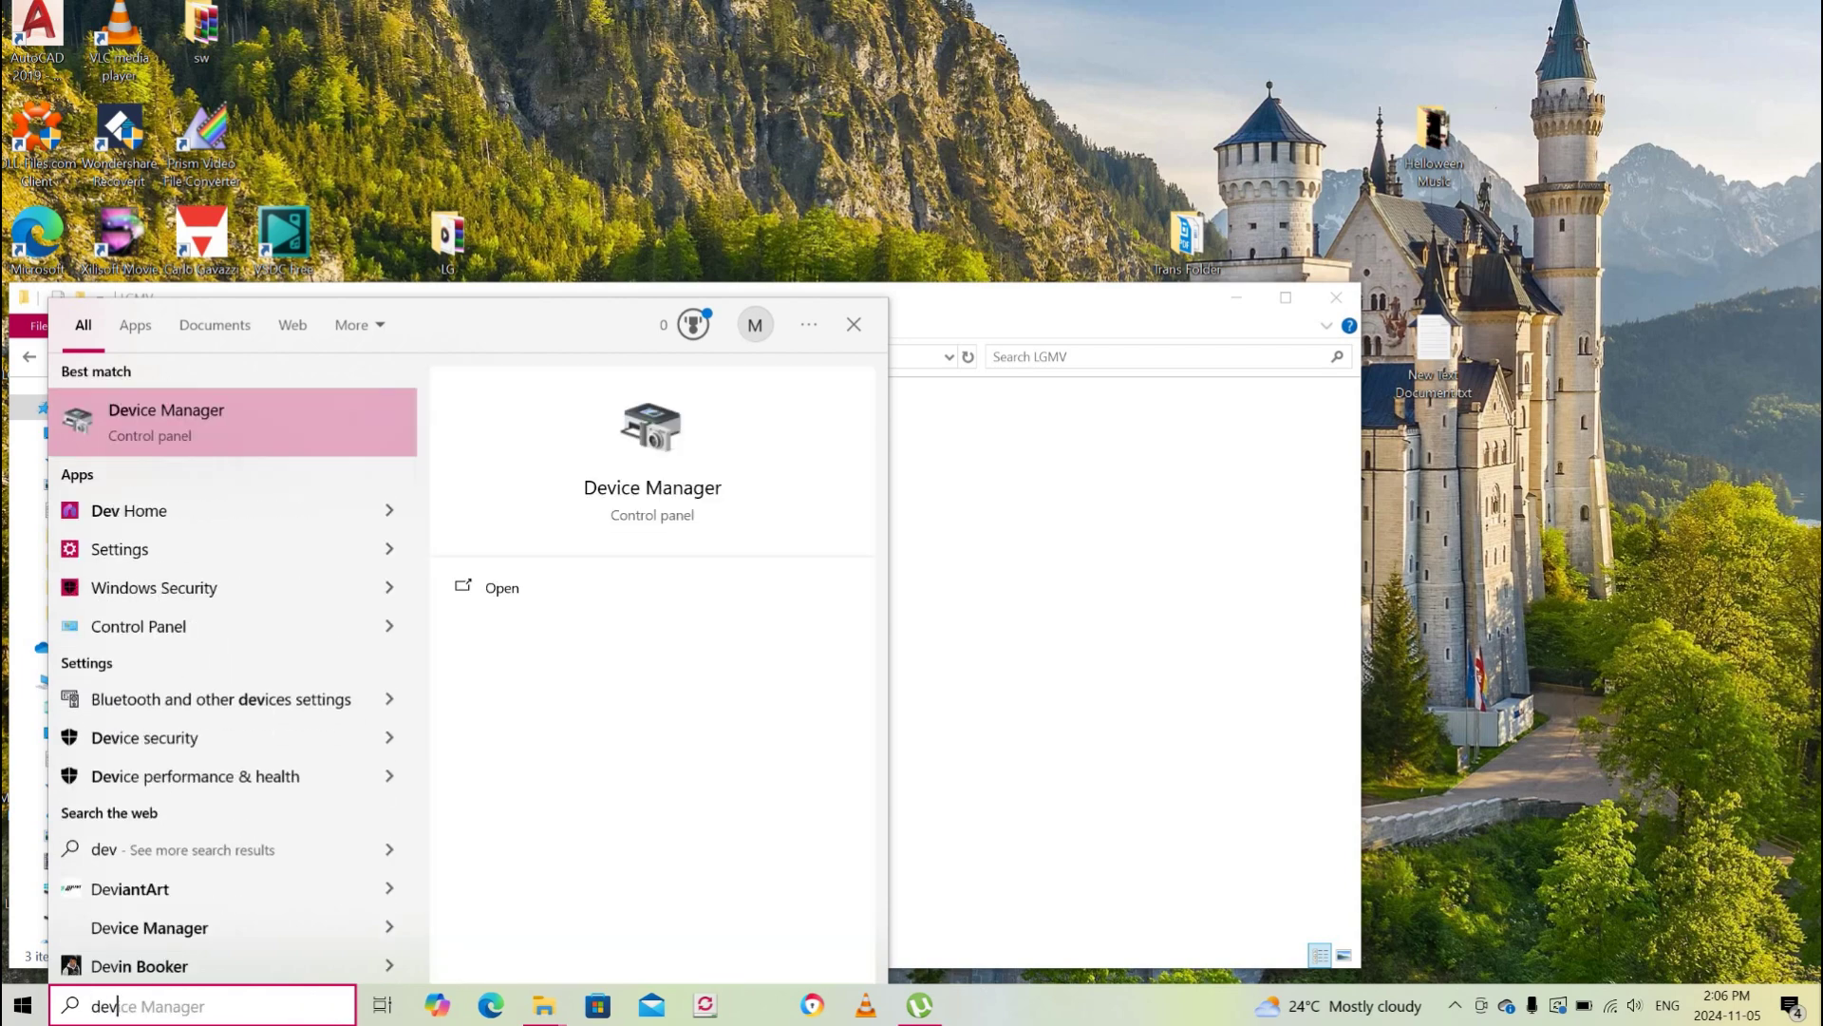
type("ice Manager")
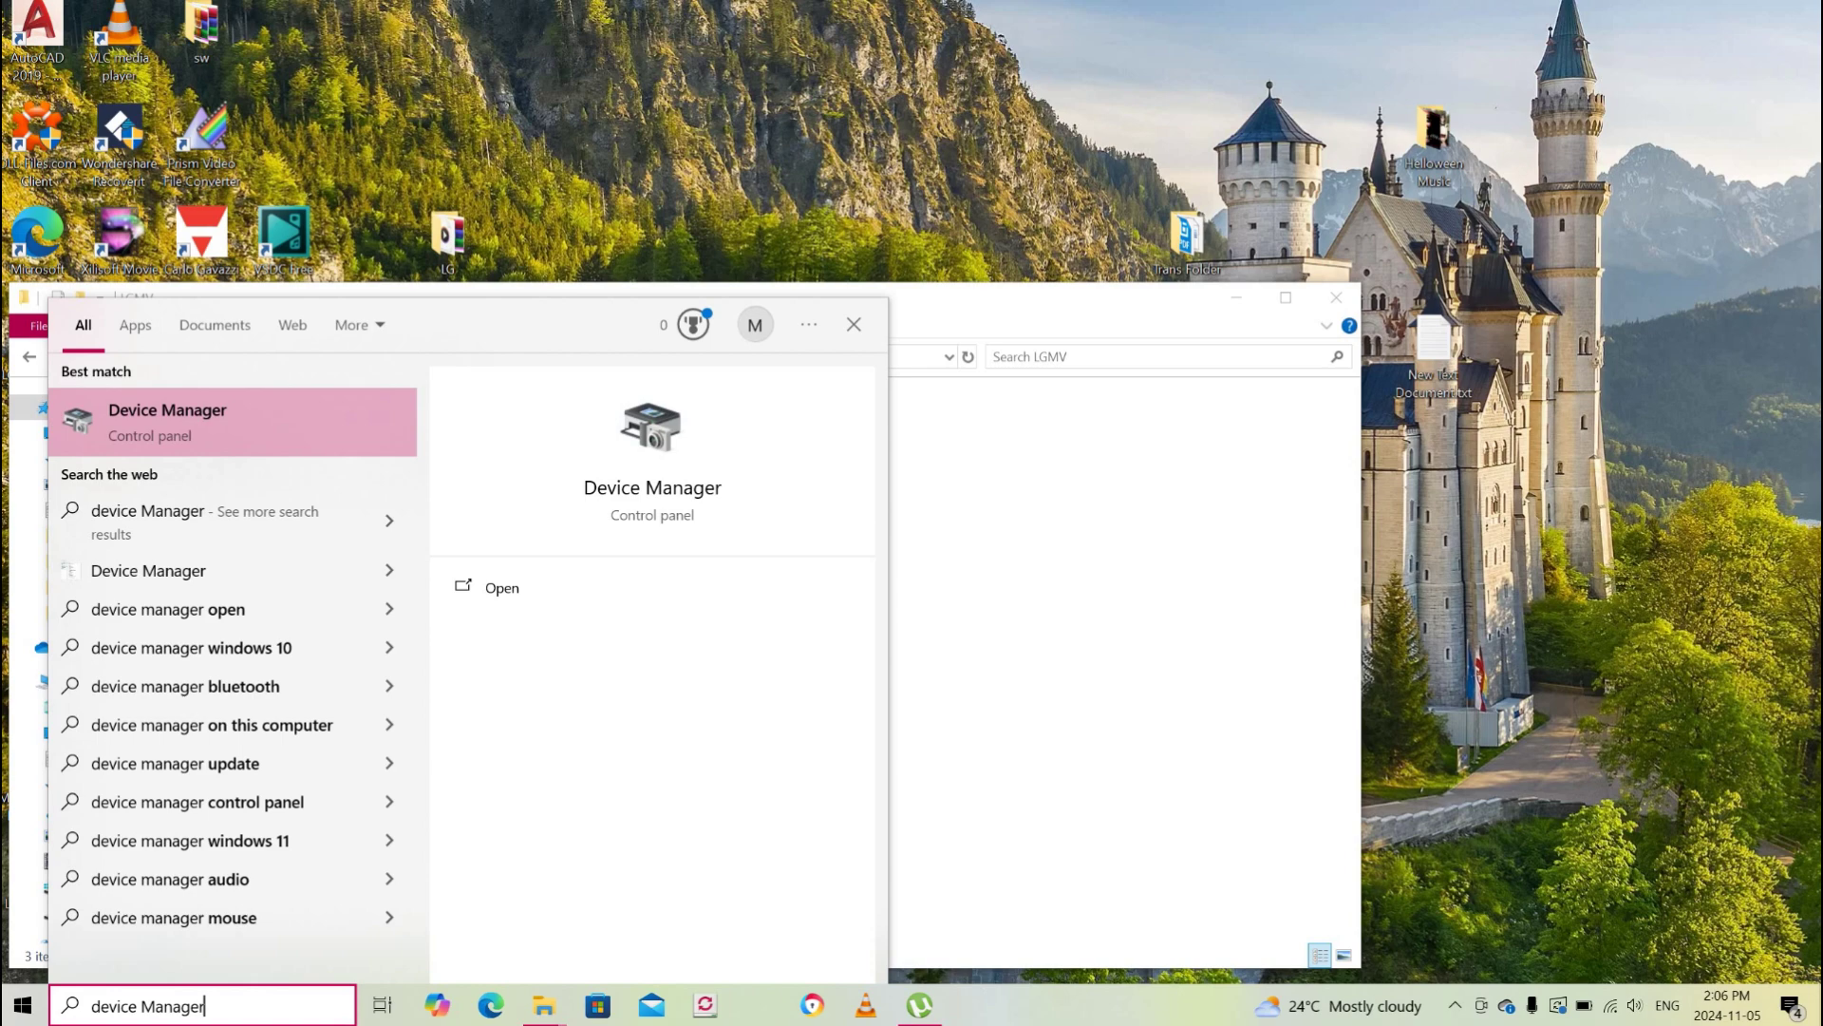
key("Return")
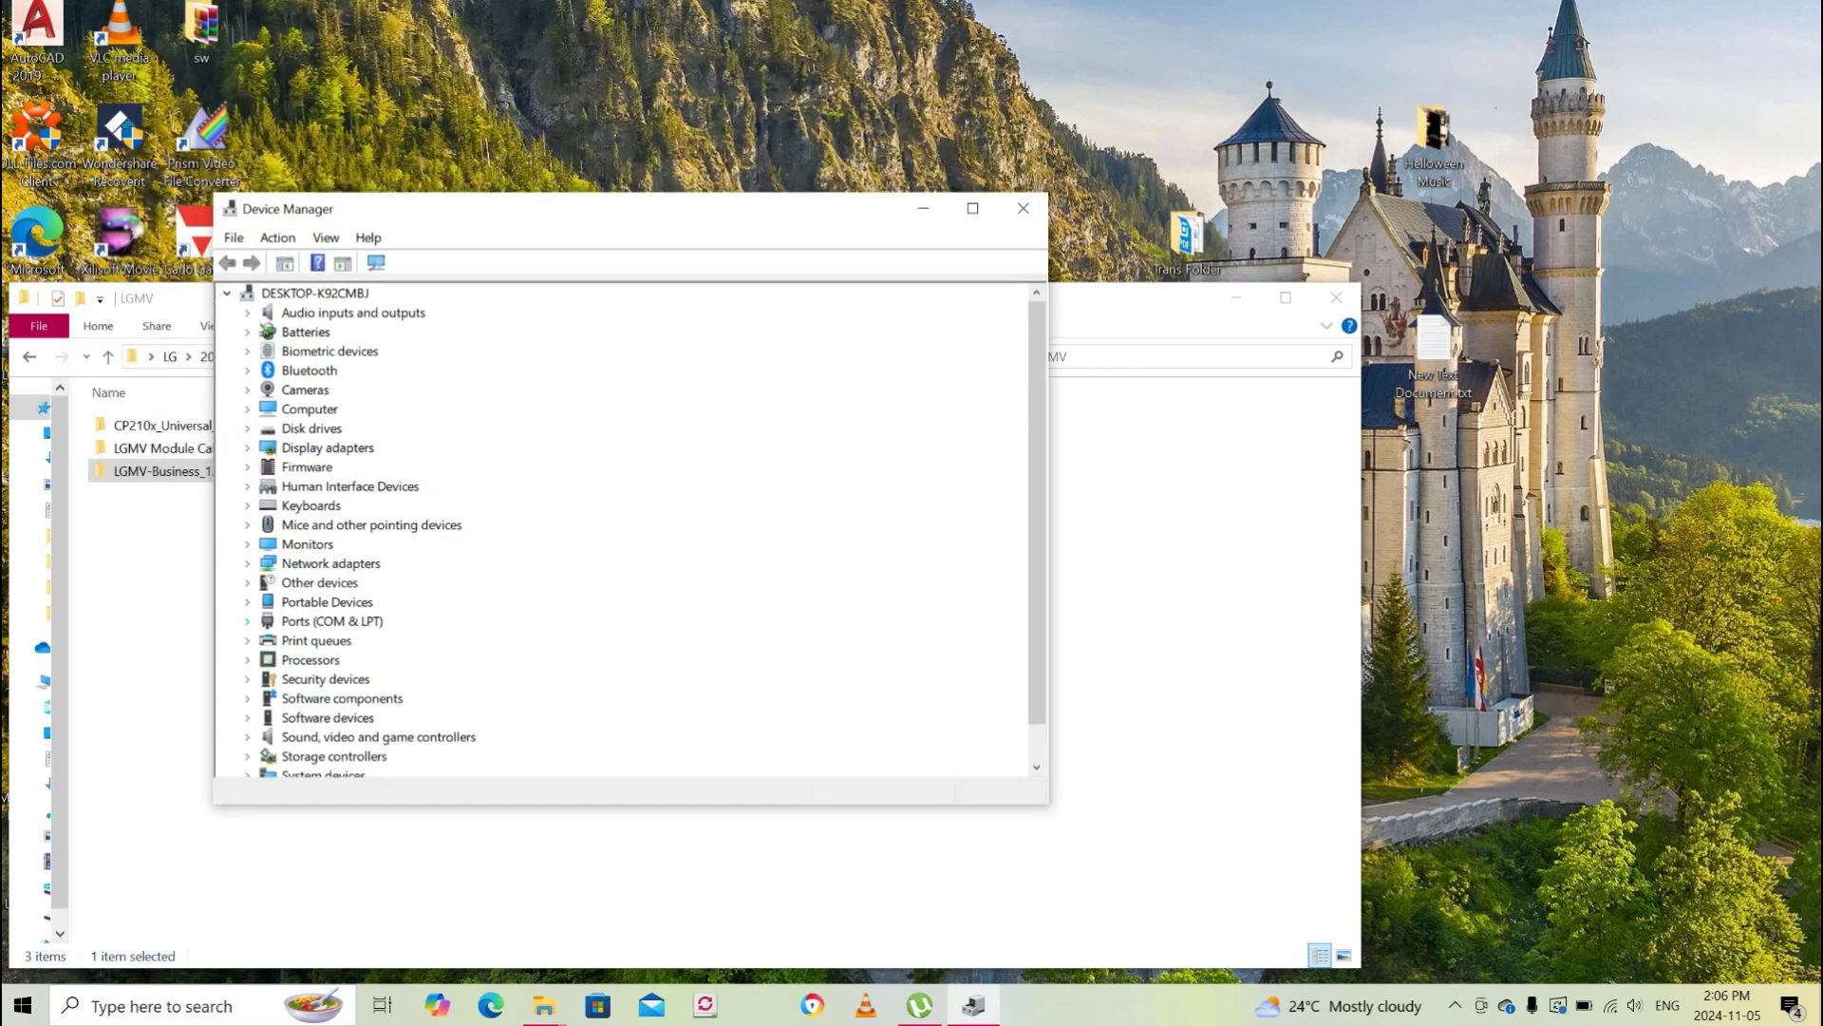
Open the advanced port settings of the Silicon Labs CP210x USB to UART Bridge under Ports (COM & LPT).
left_click(247, 621)
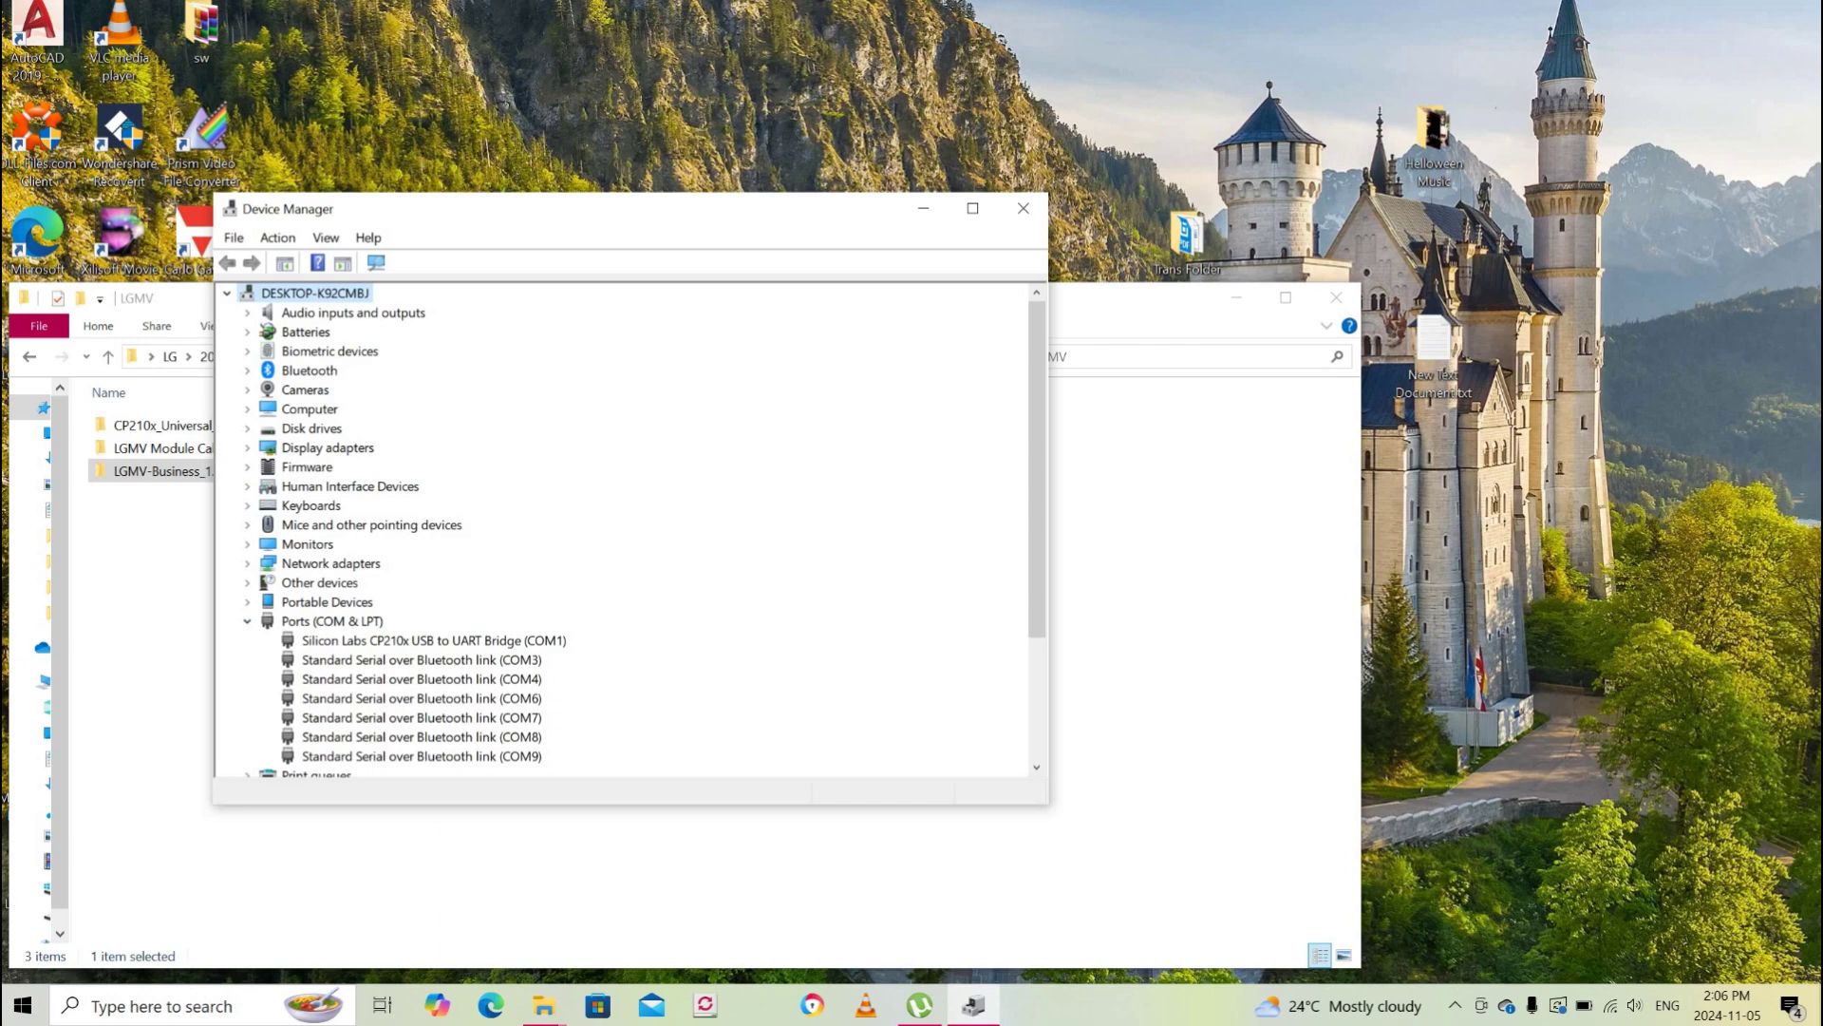
left_click(433, 640)
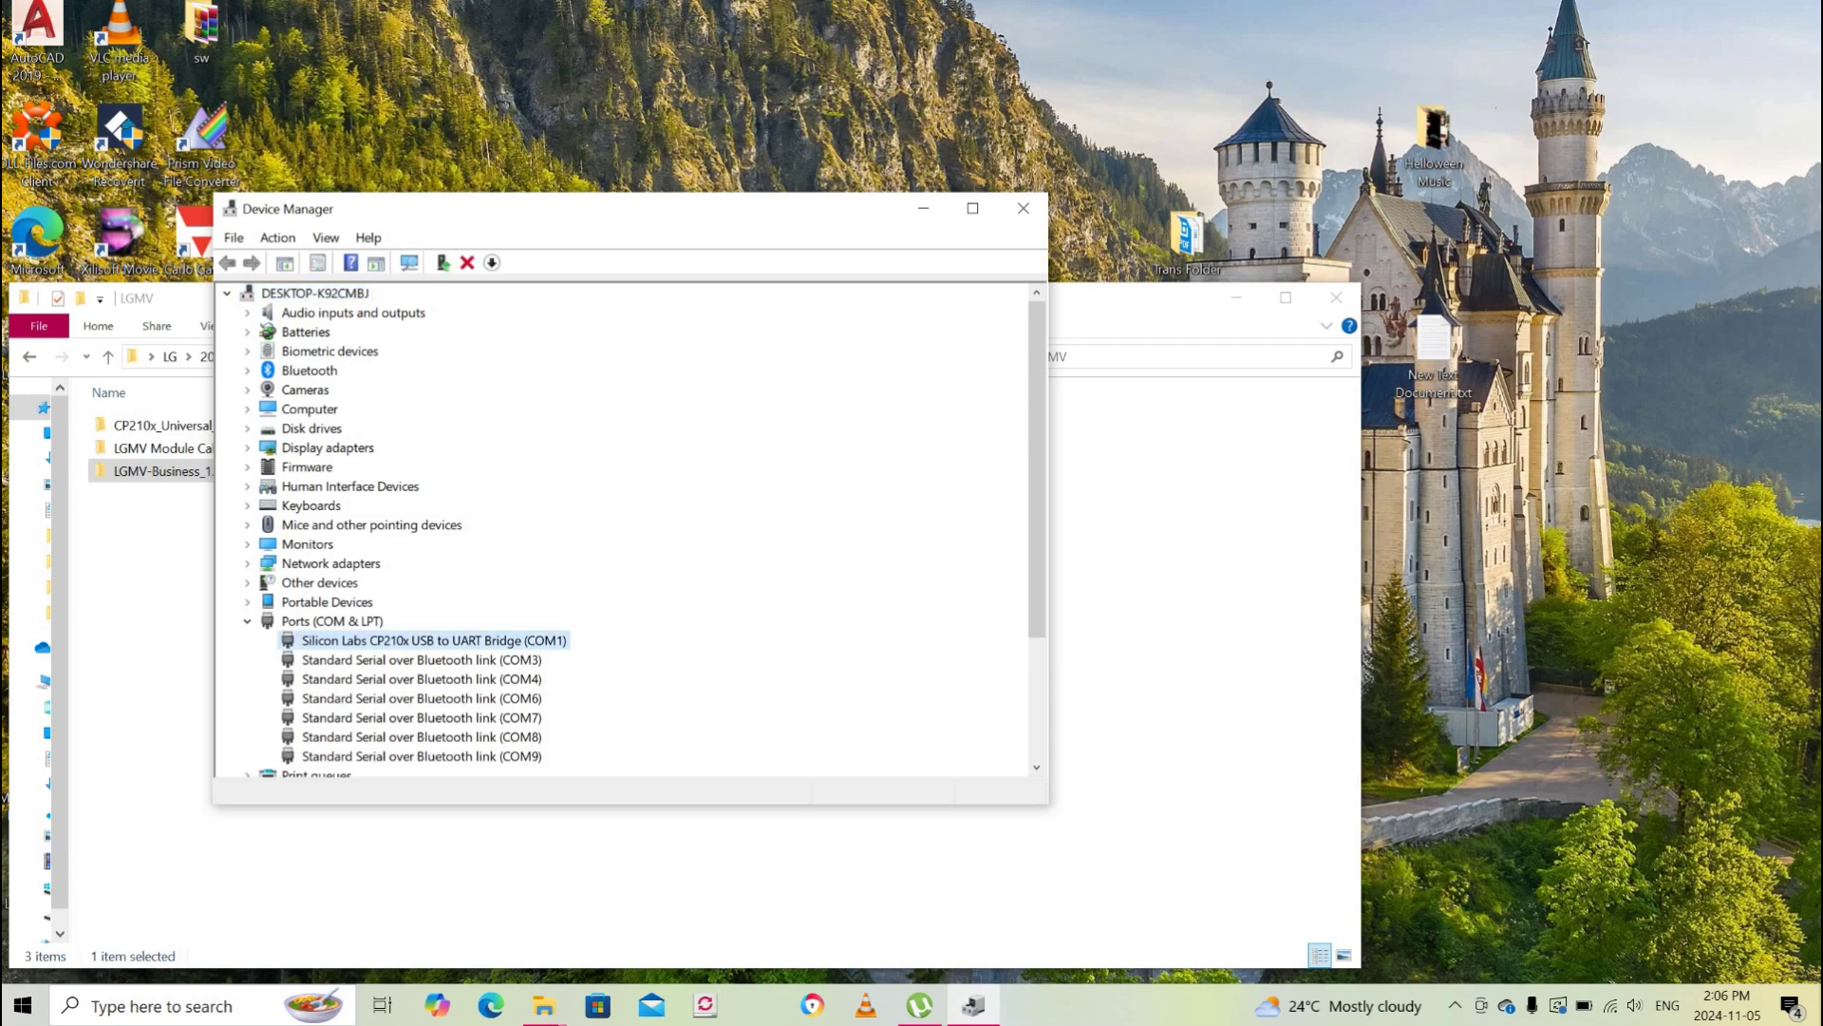
right_click(370, 643)
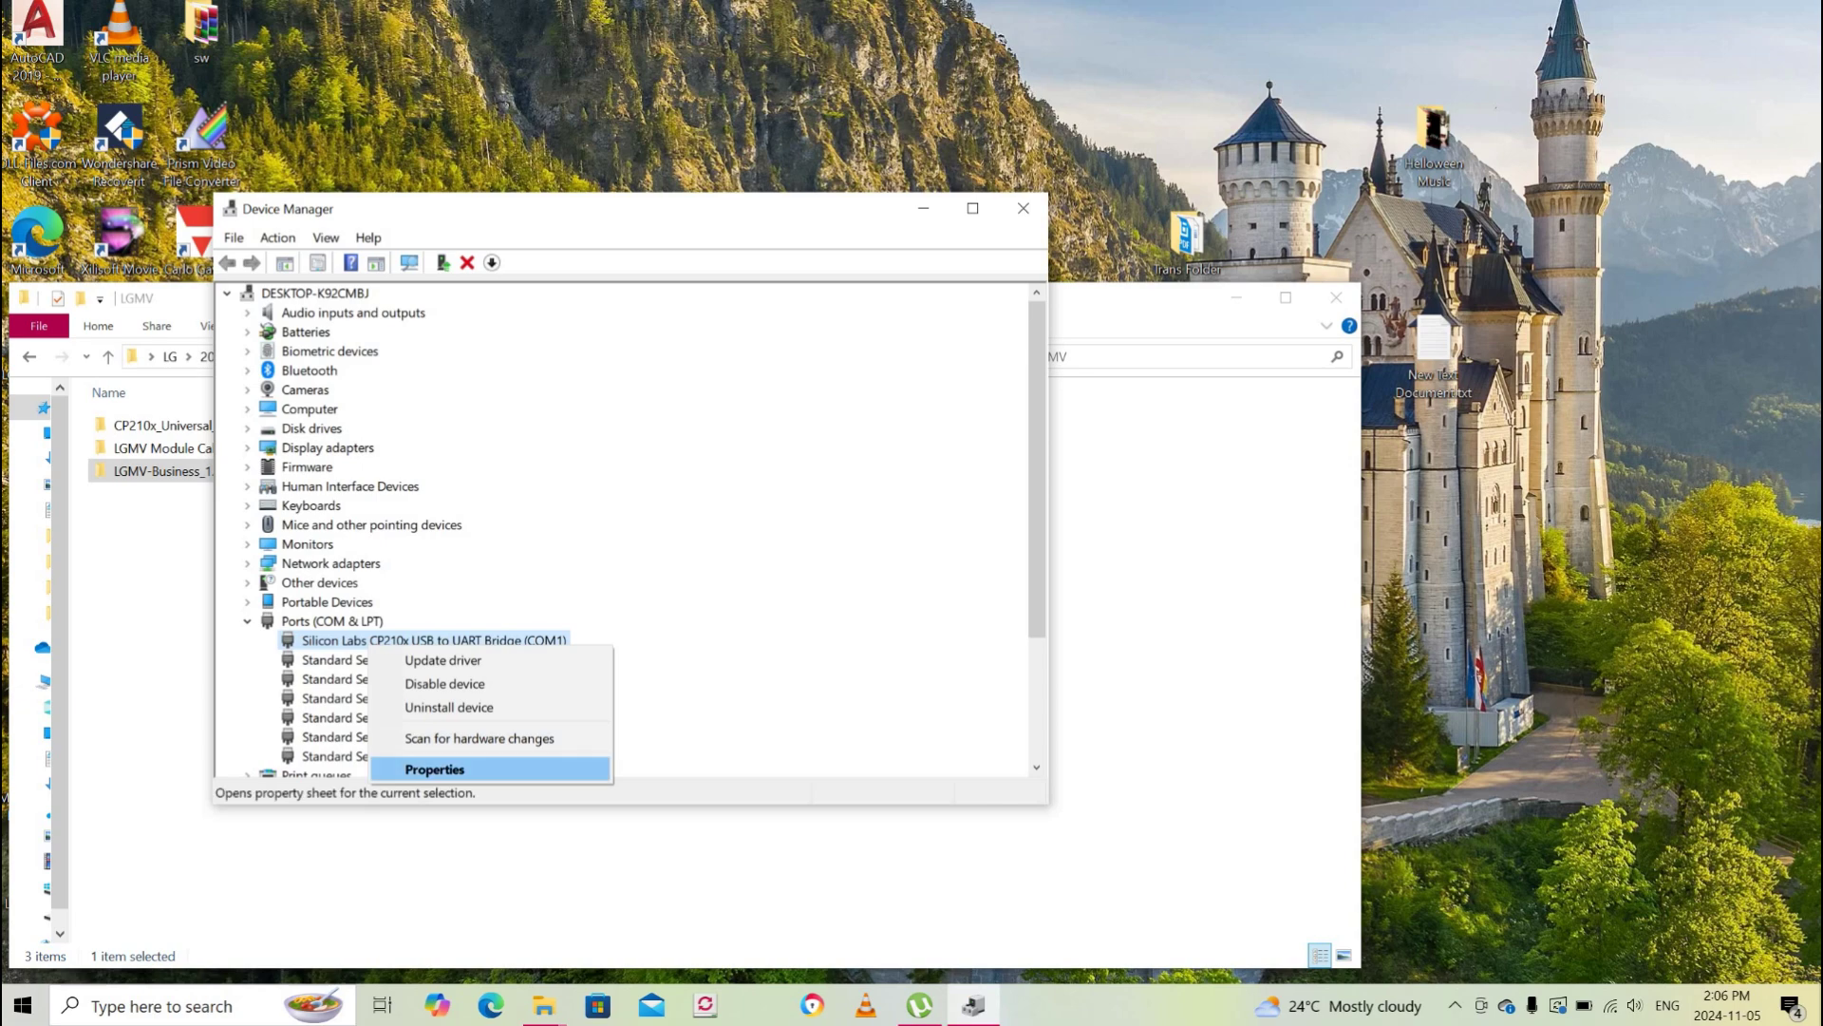
left_click(435, 769)
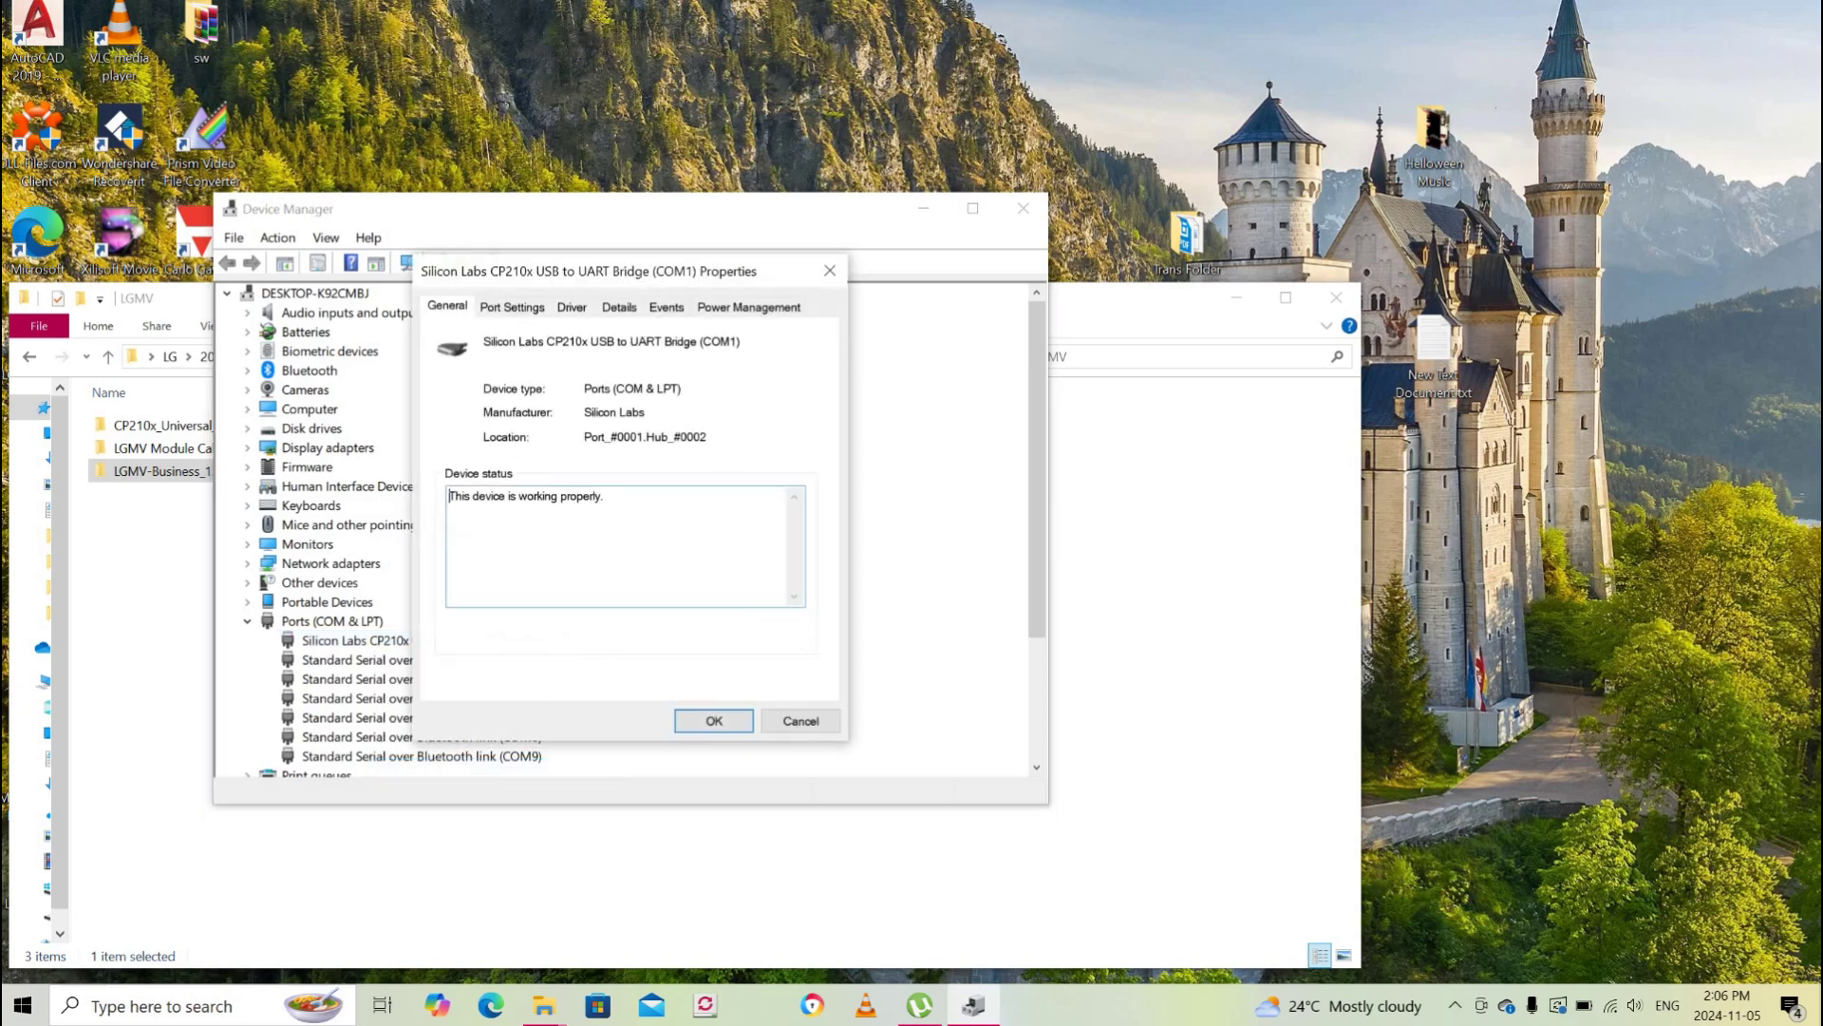
left_click(512, 307)
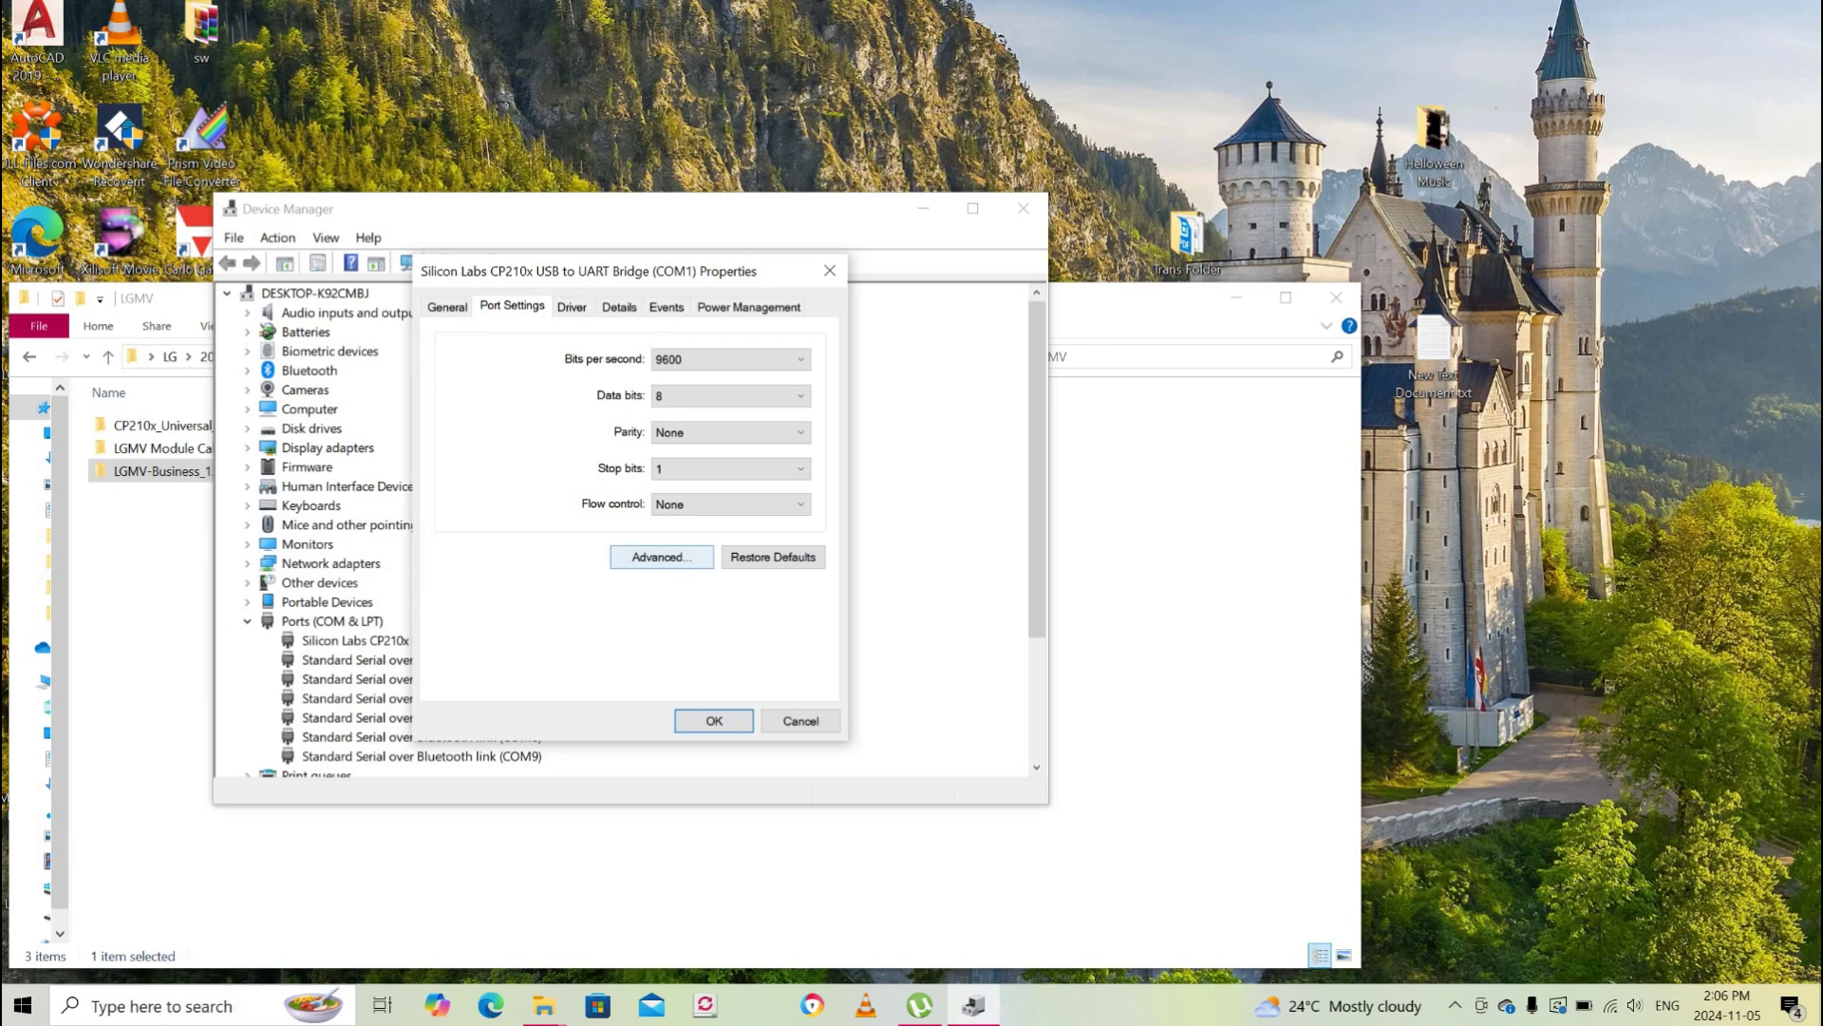
left_click(662, 557)
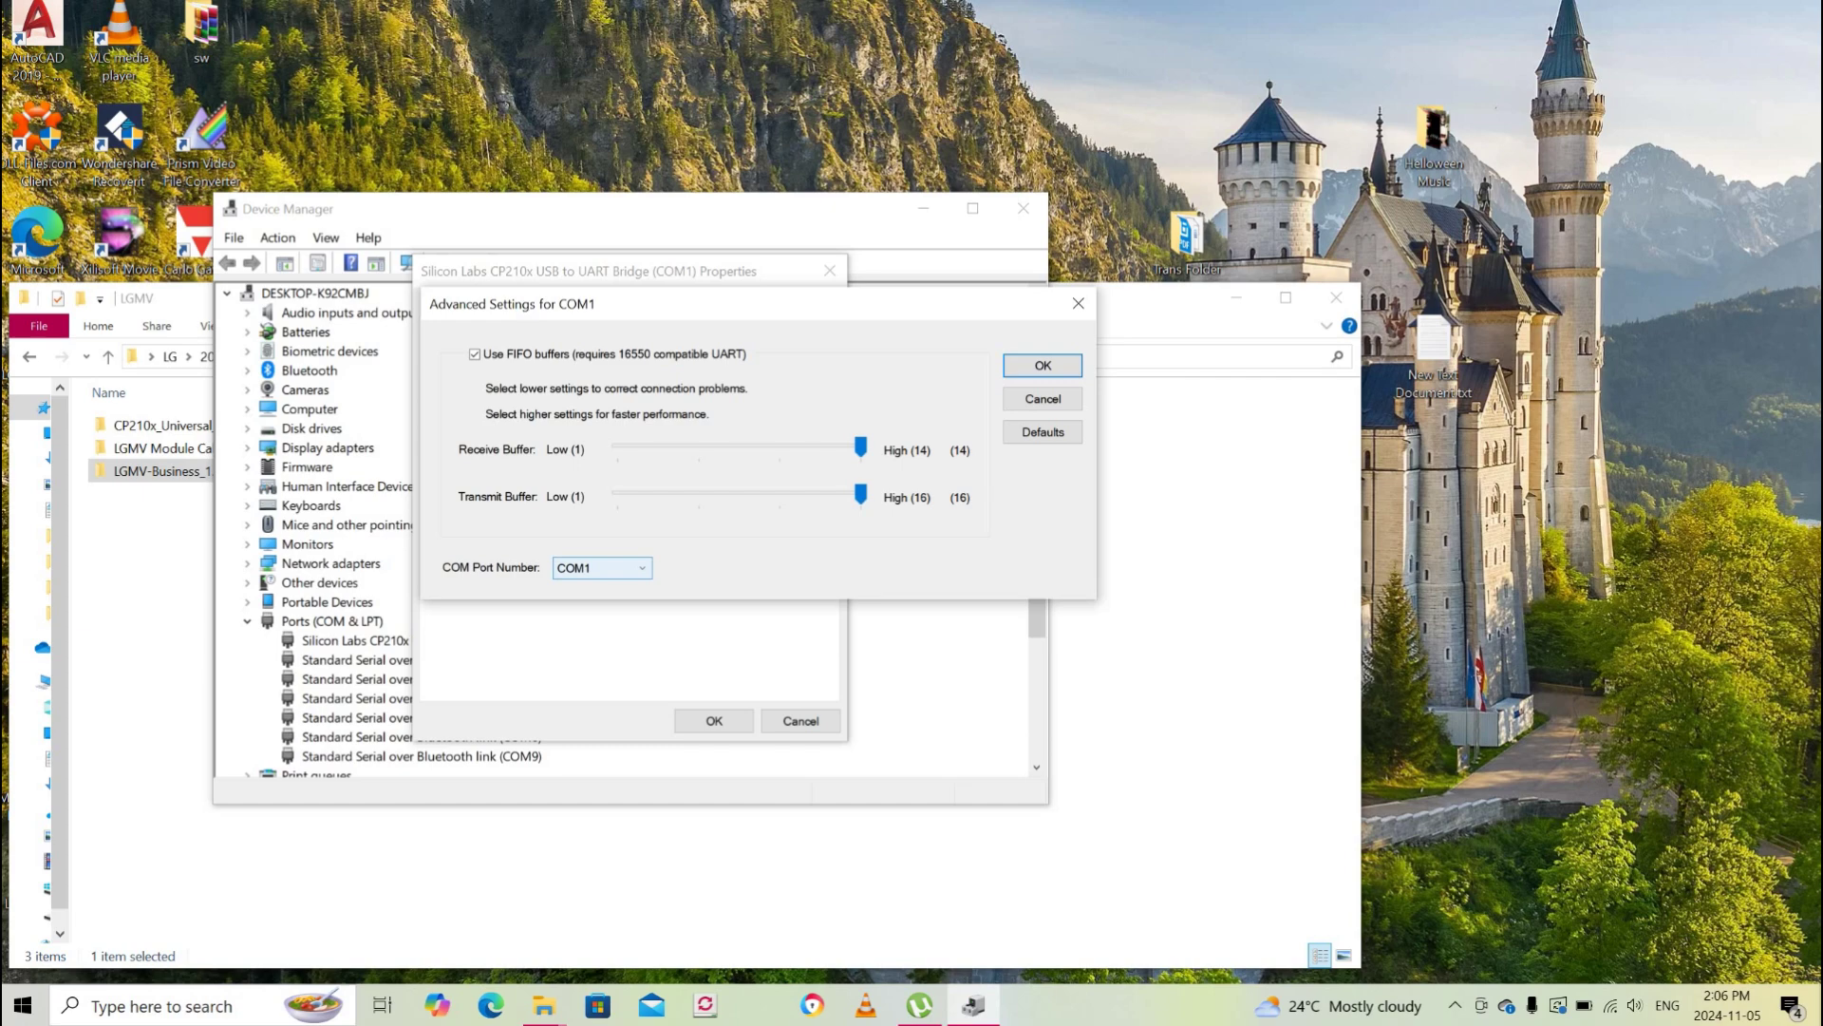
Confirm the COM1 advanced settings, accept the adapter's properties and close Device Manager.
left_click(1045, 365)
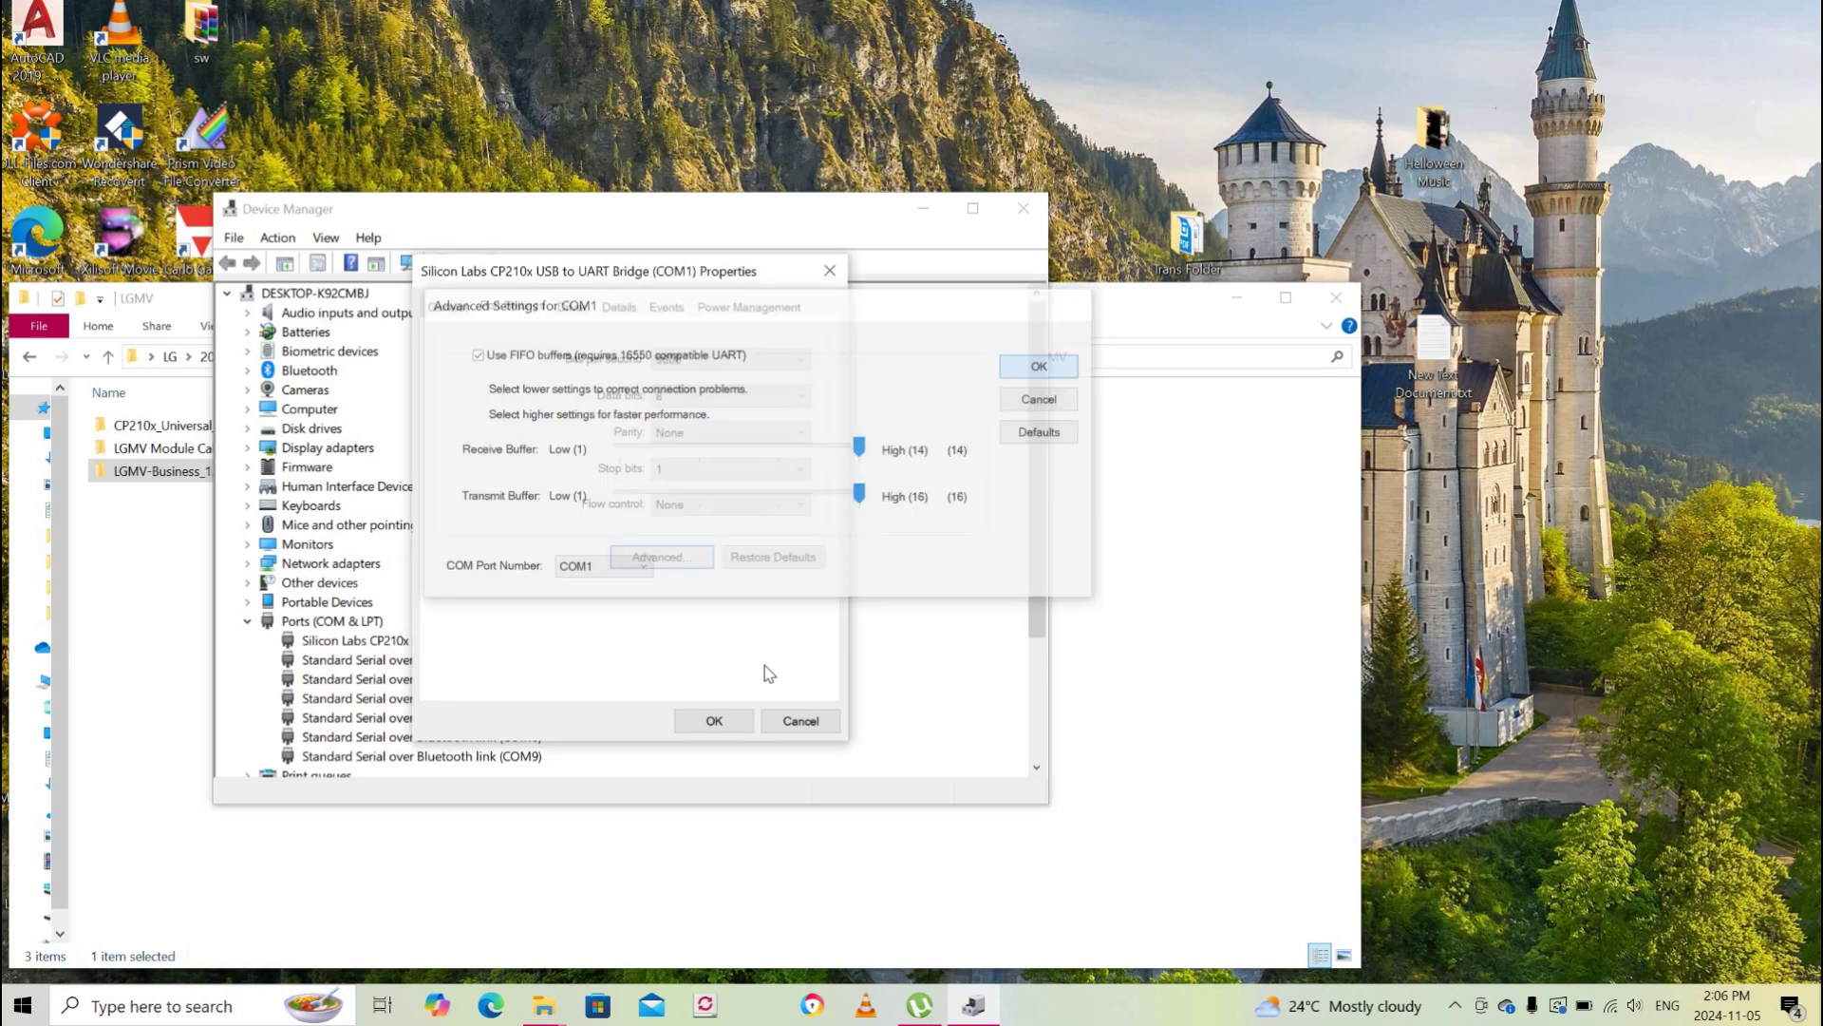
left_click(722, 727)
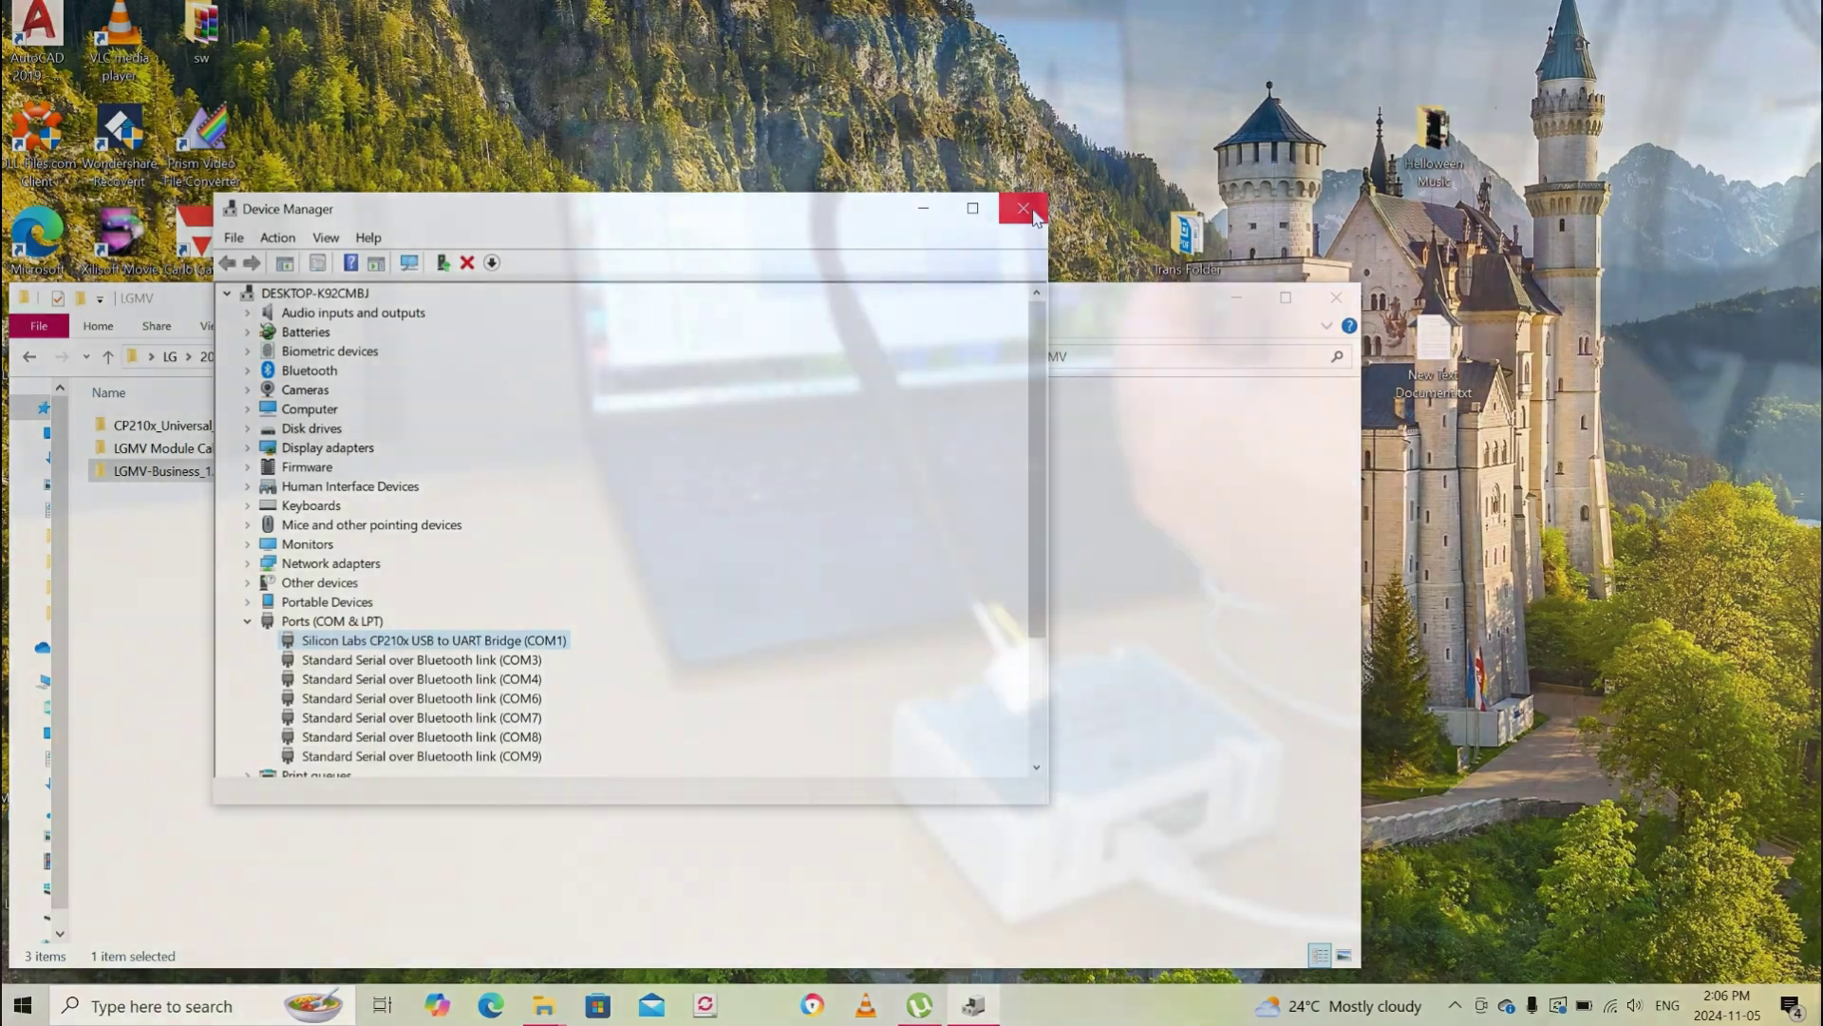
left_click(1023, 208)
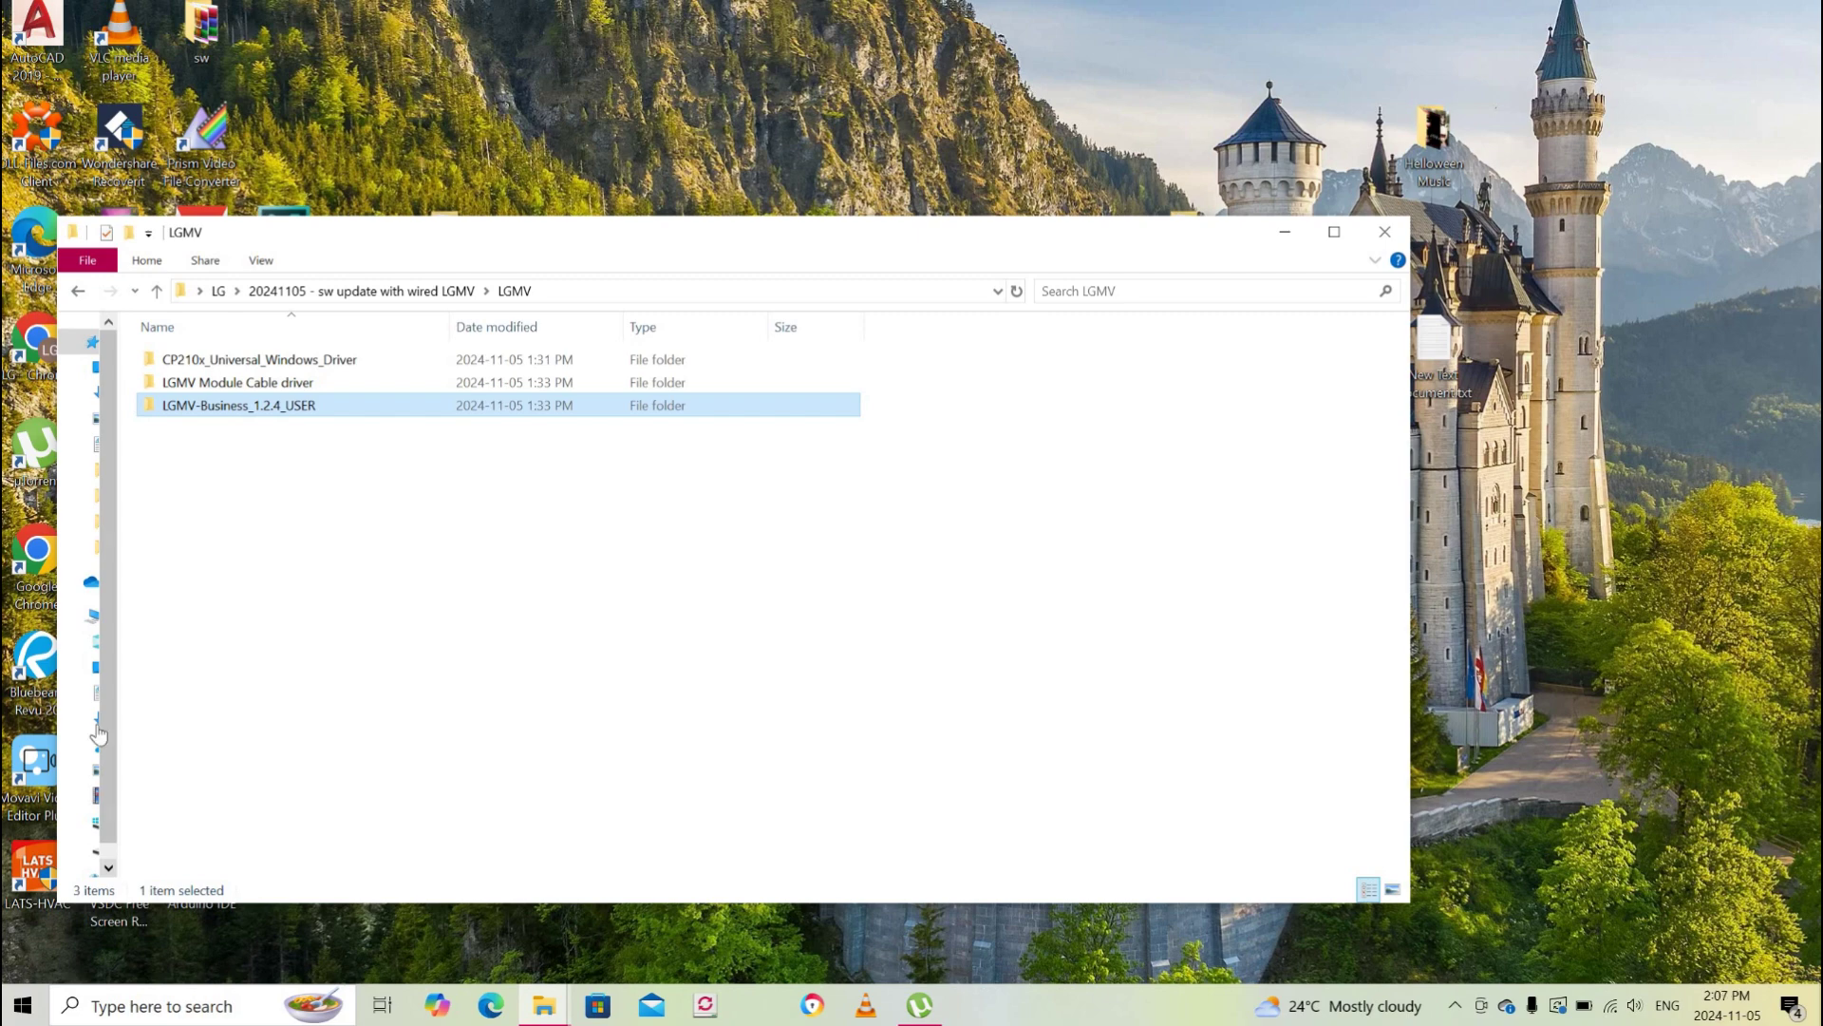
Widen the folder list in File Explorer and launch the LGMV-Business shortcut from the Desktop folder.
left_click_drag(116, 694, 270, 706)
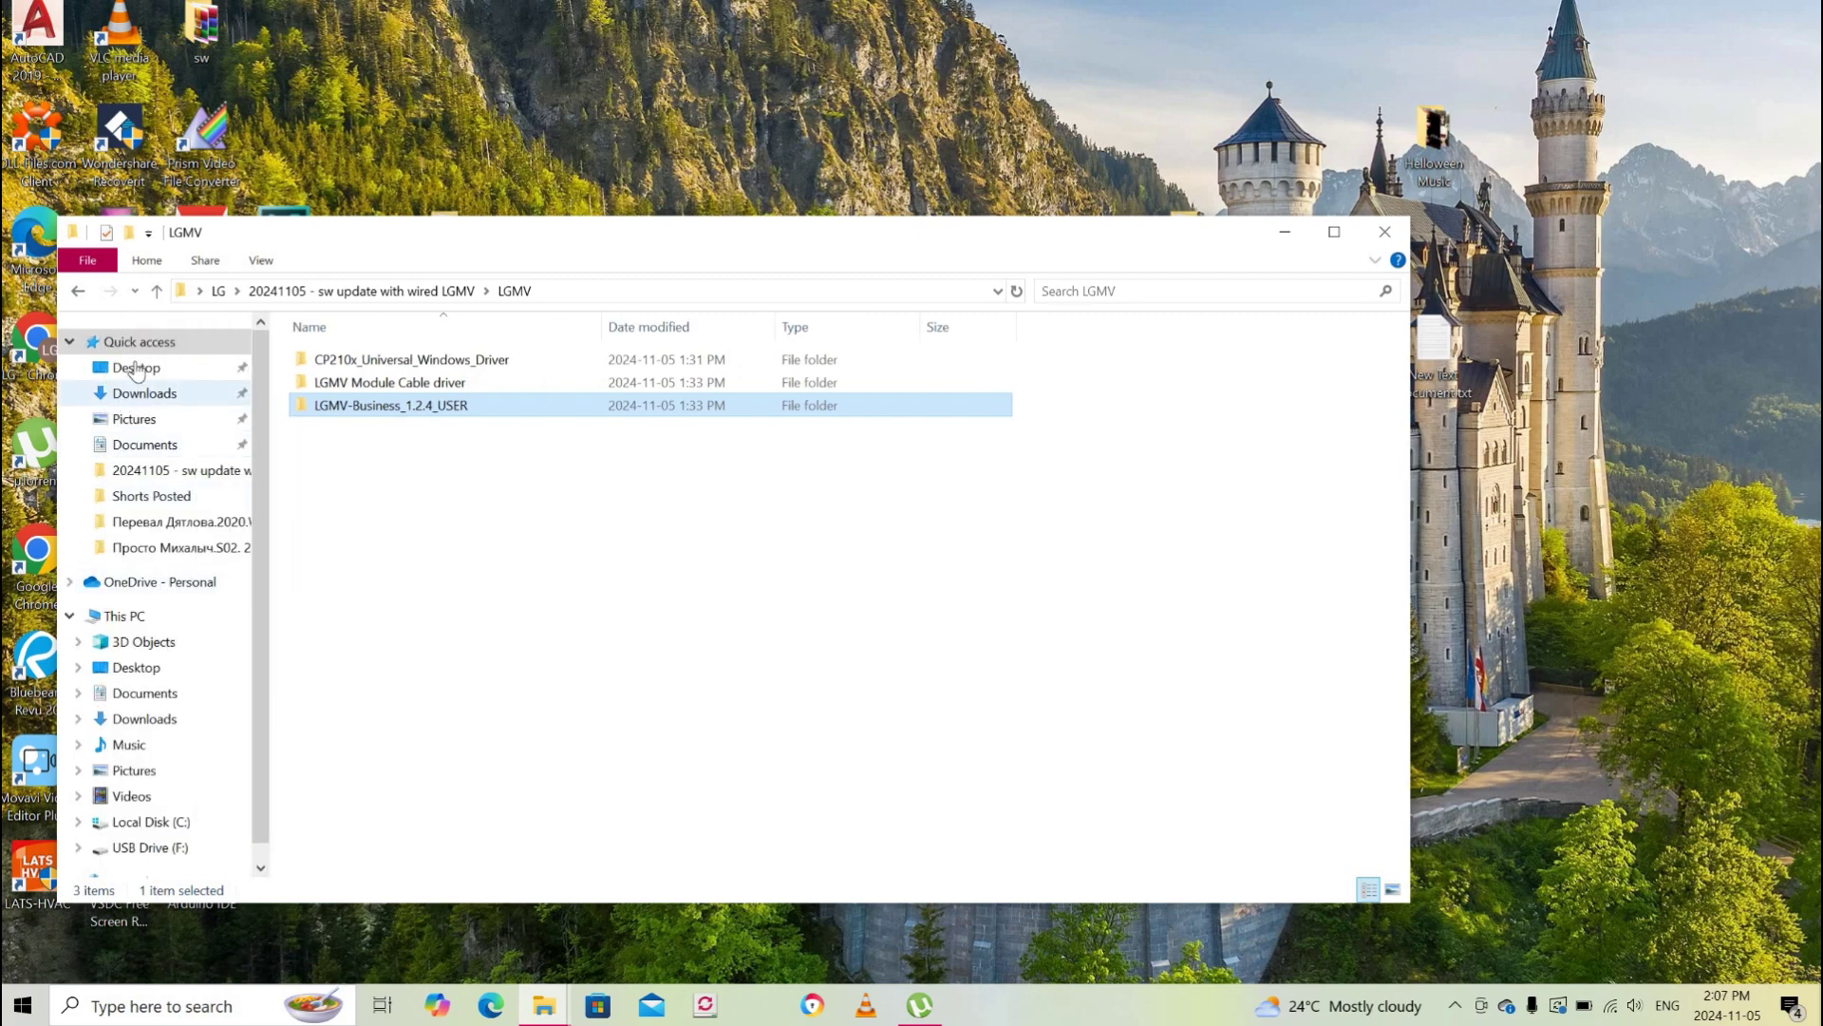
left_click(180, 368)
left_click(389, 682)
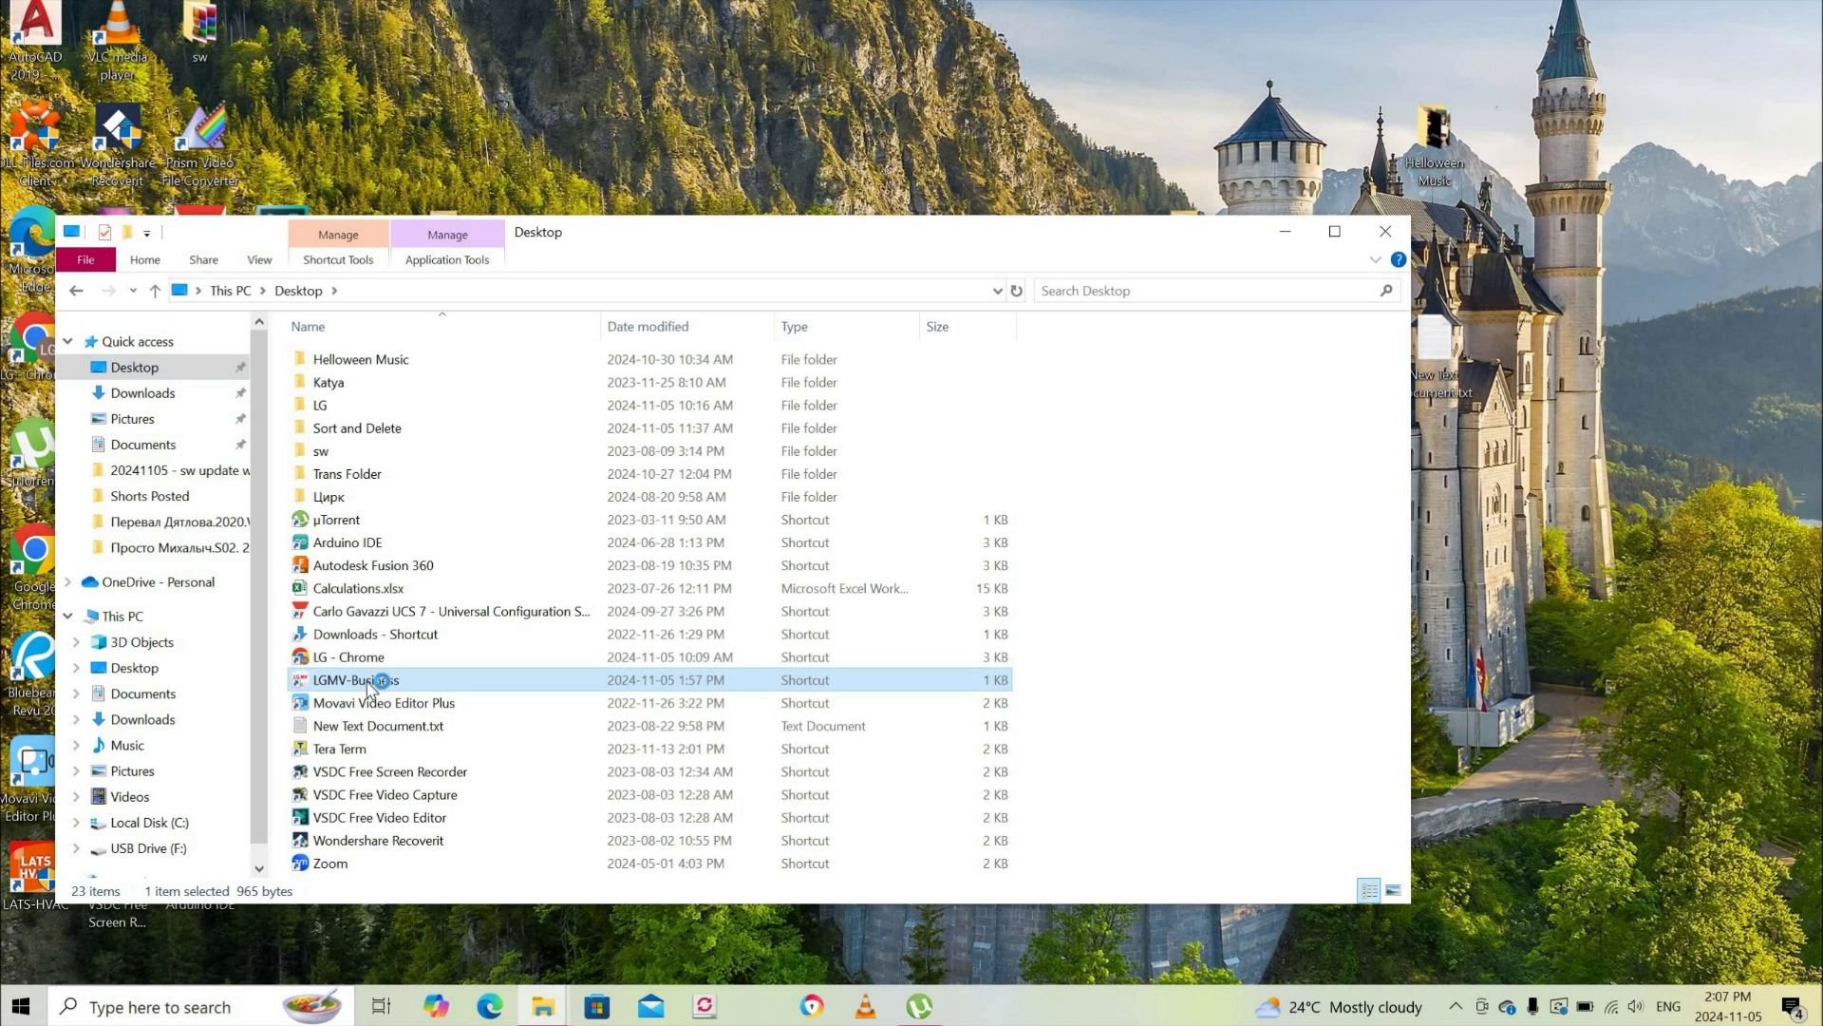
double_click(612, 680)
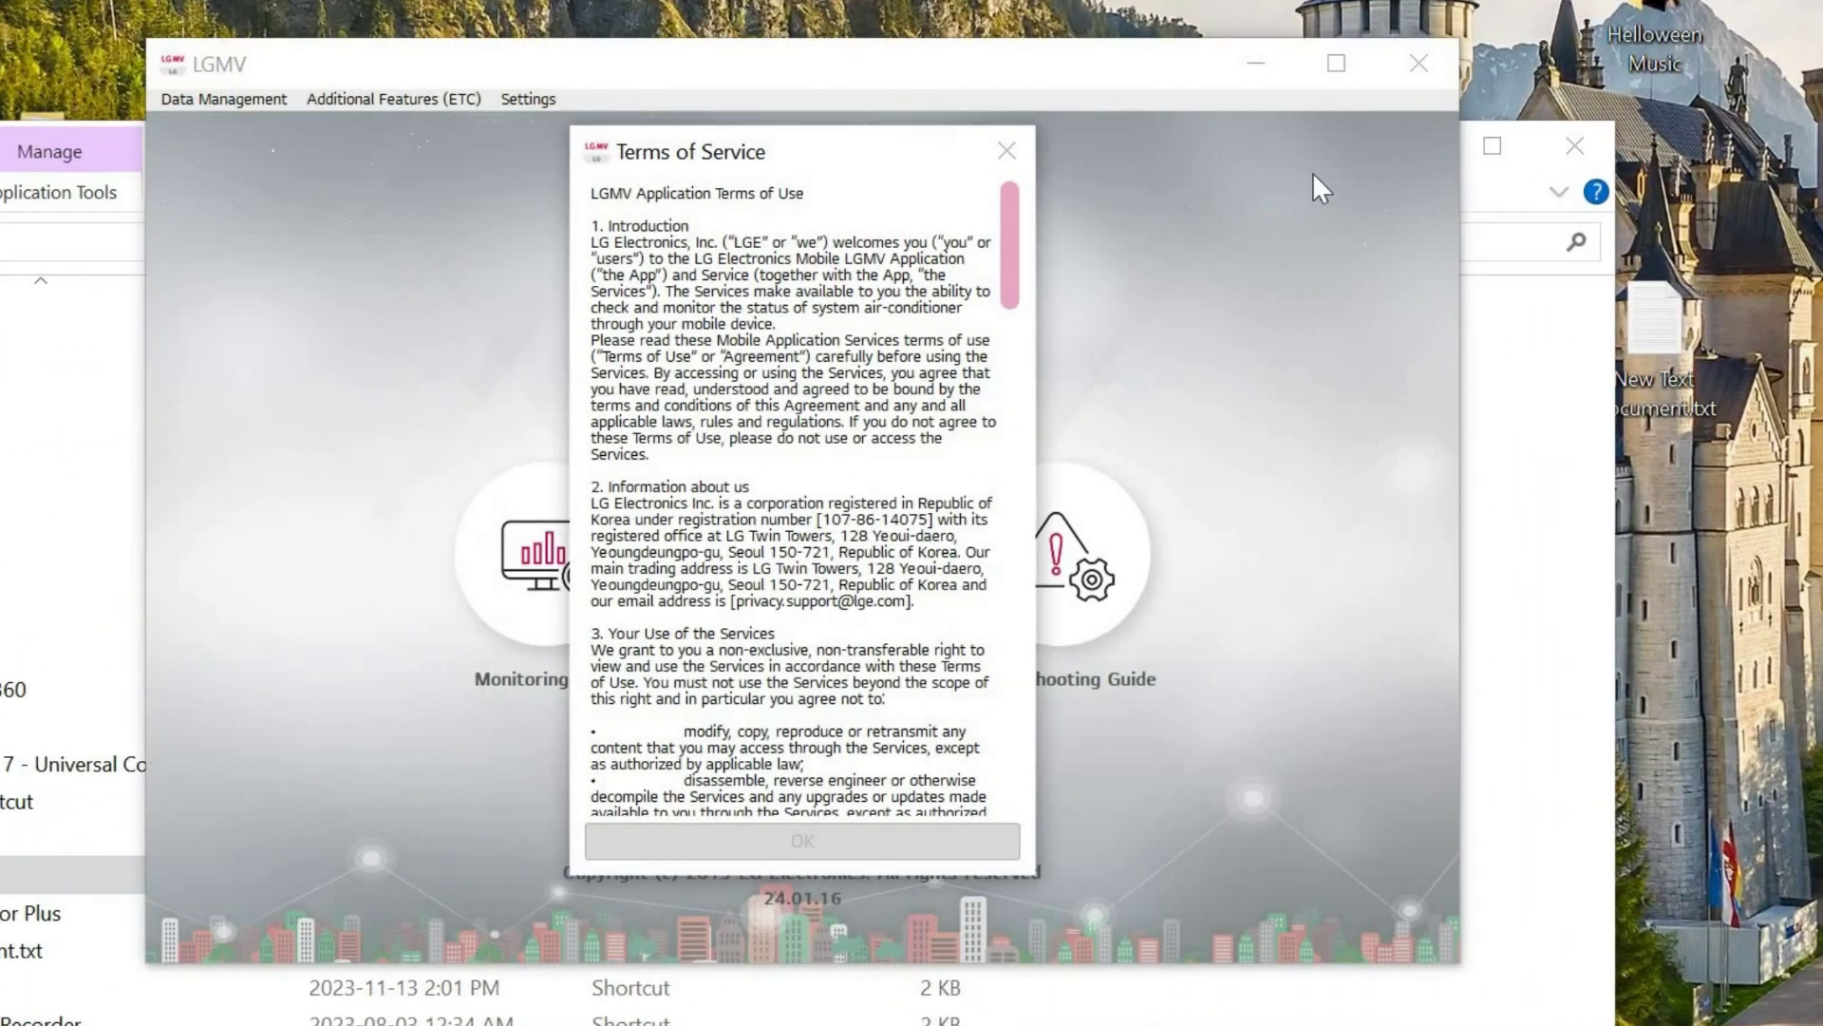
Read through the LGMV Terms of Service to the end and accept them.
scroll(837, 624, "down", 20)
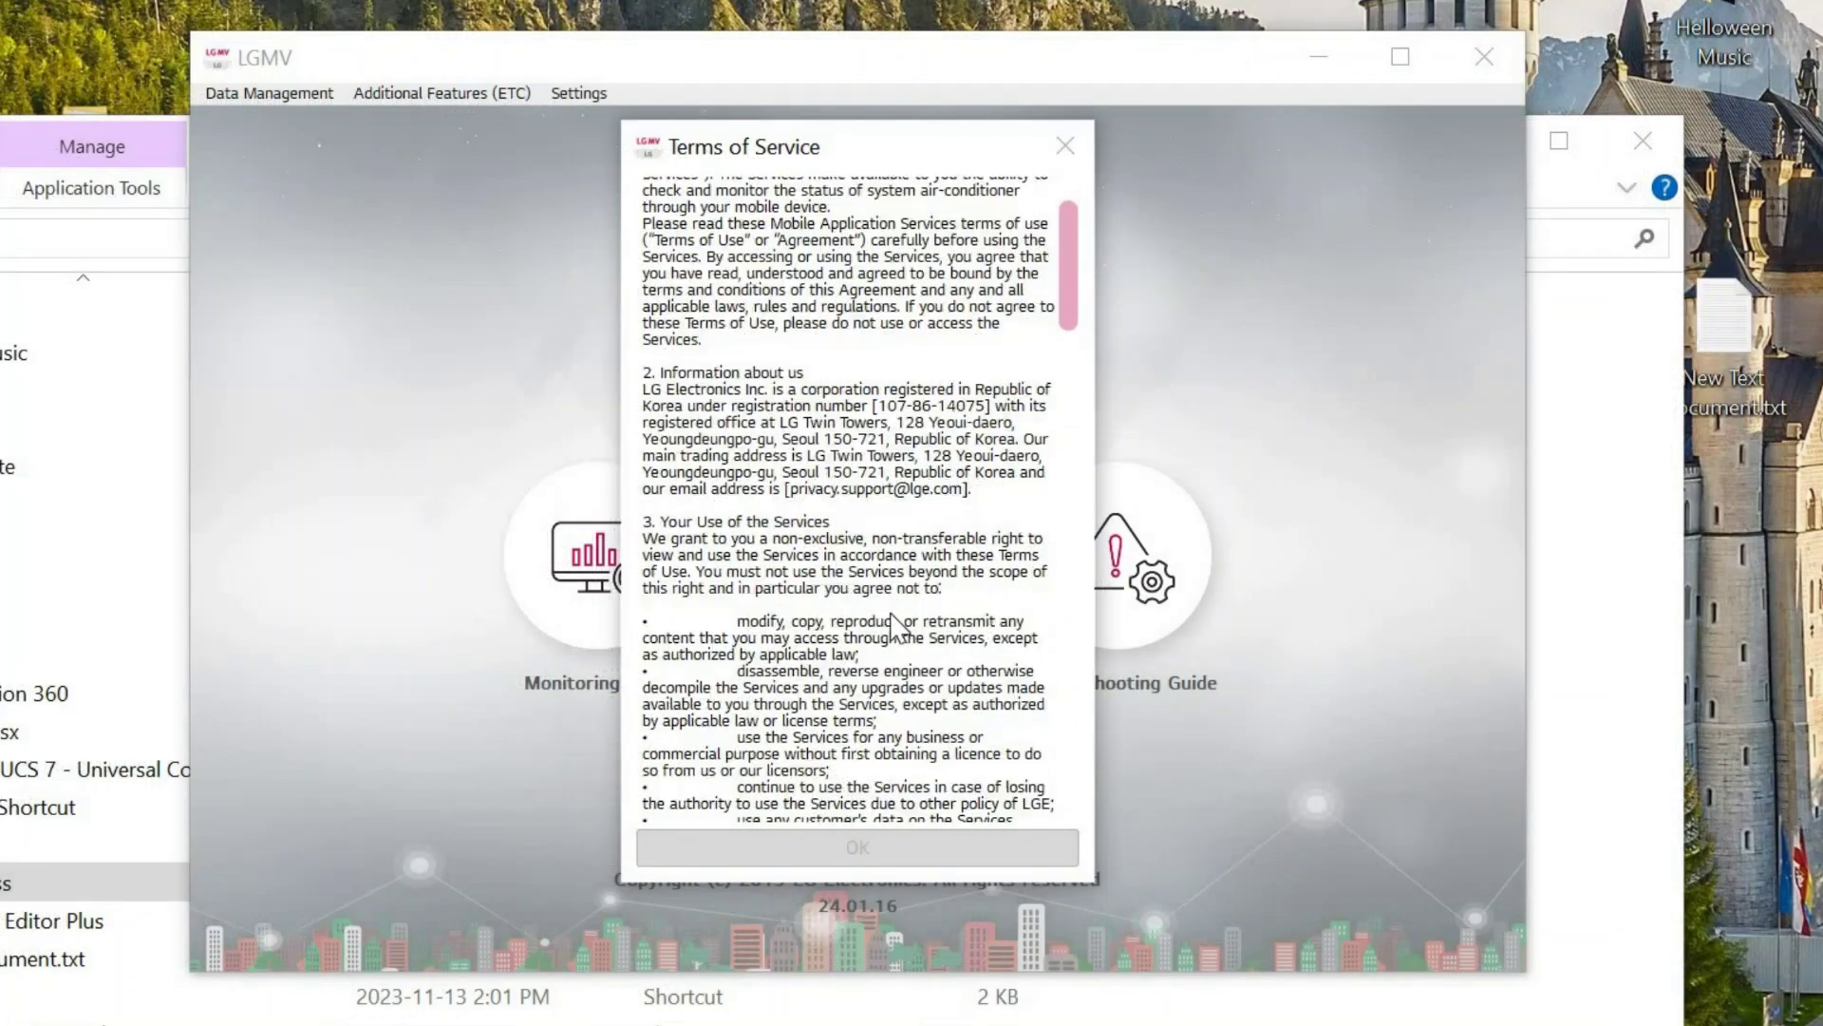
scroll(893, 626, "down", 15)
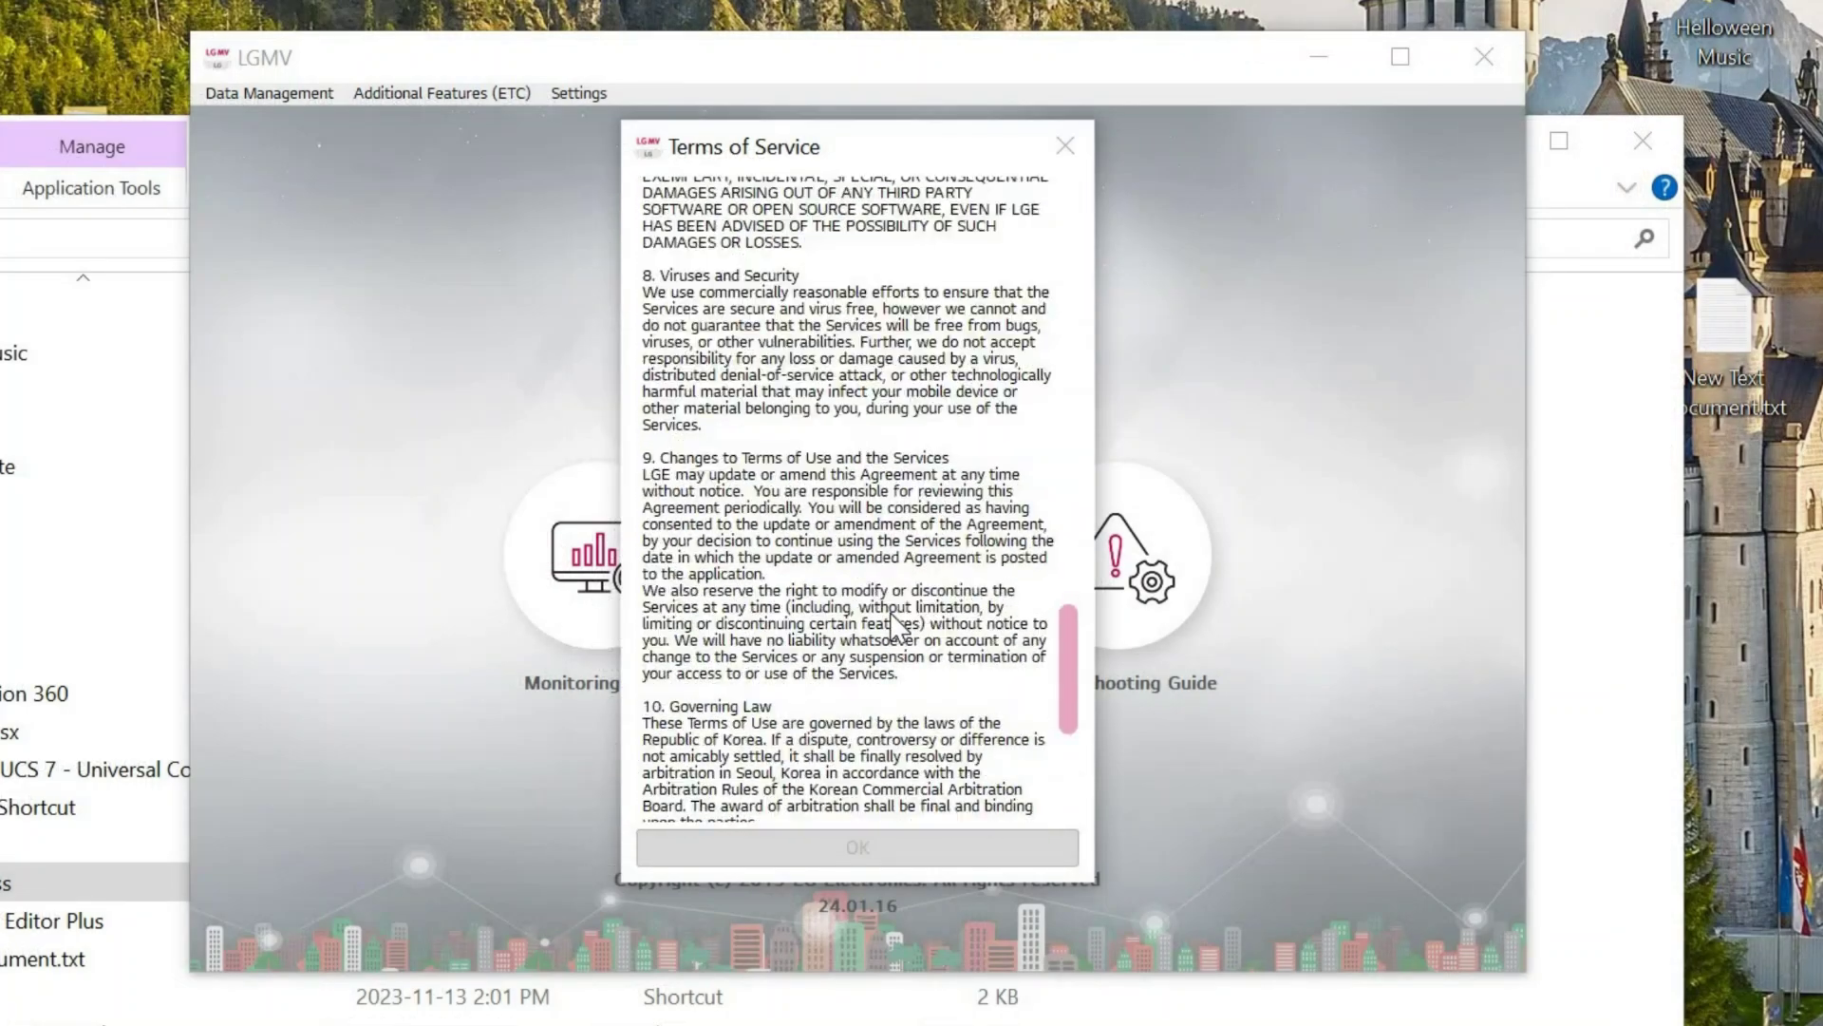
left_click(829, 857)
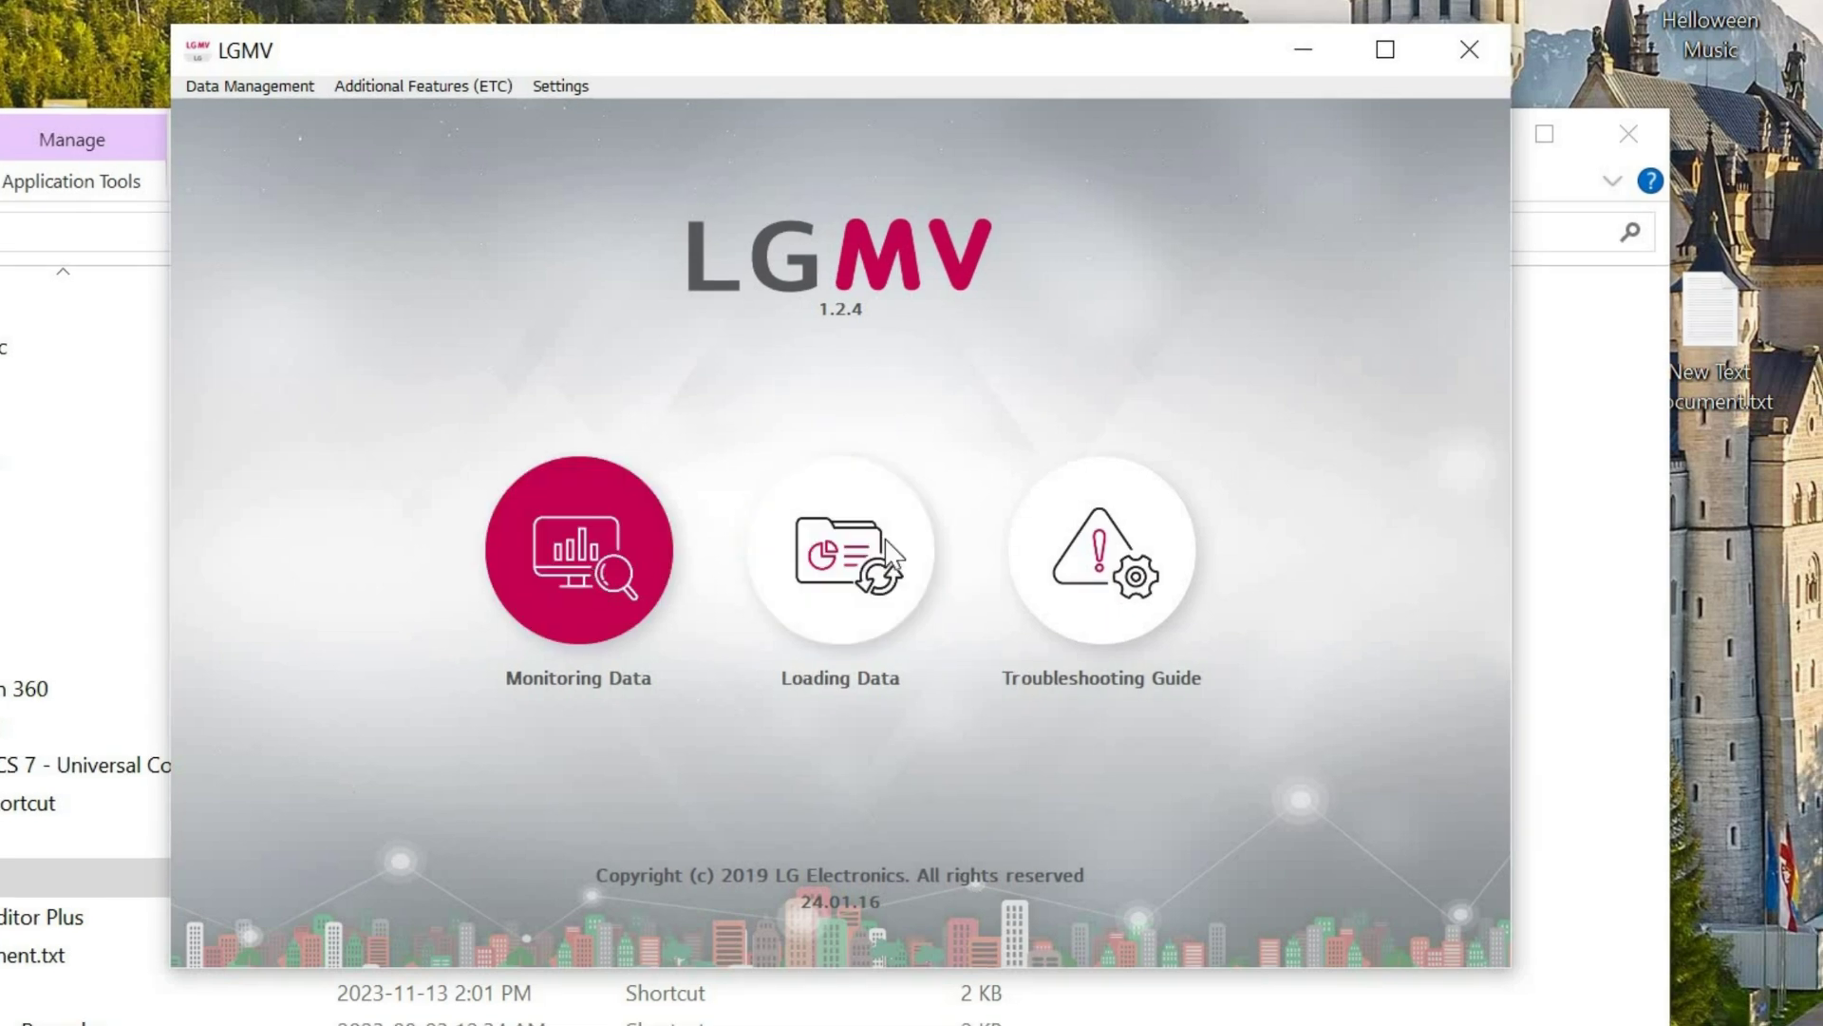
Start Monitoring Data with the Serial Port connection method and use COM1 as the COM port.
left_click(591, 588)
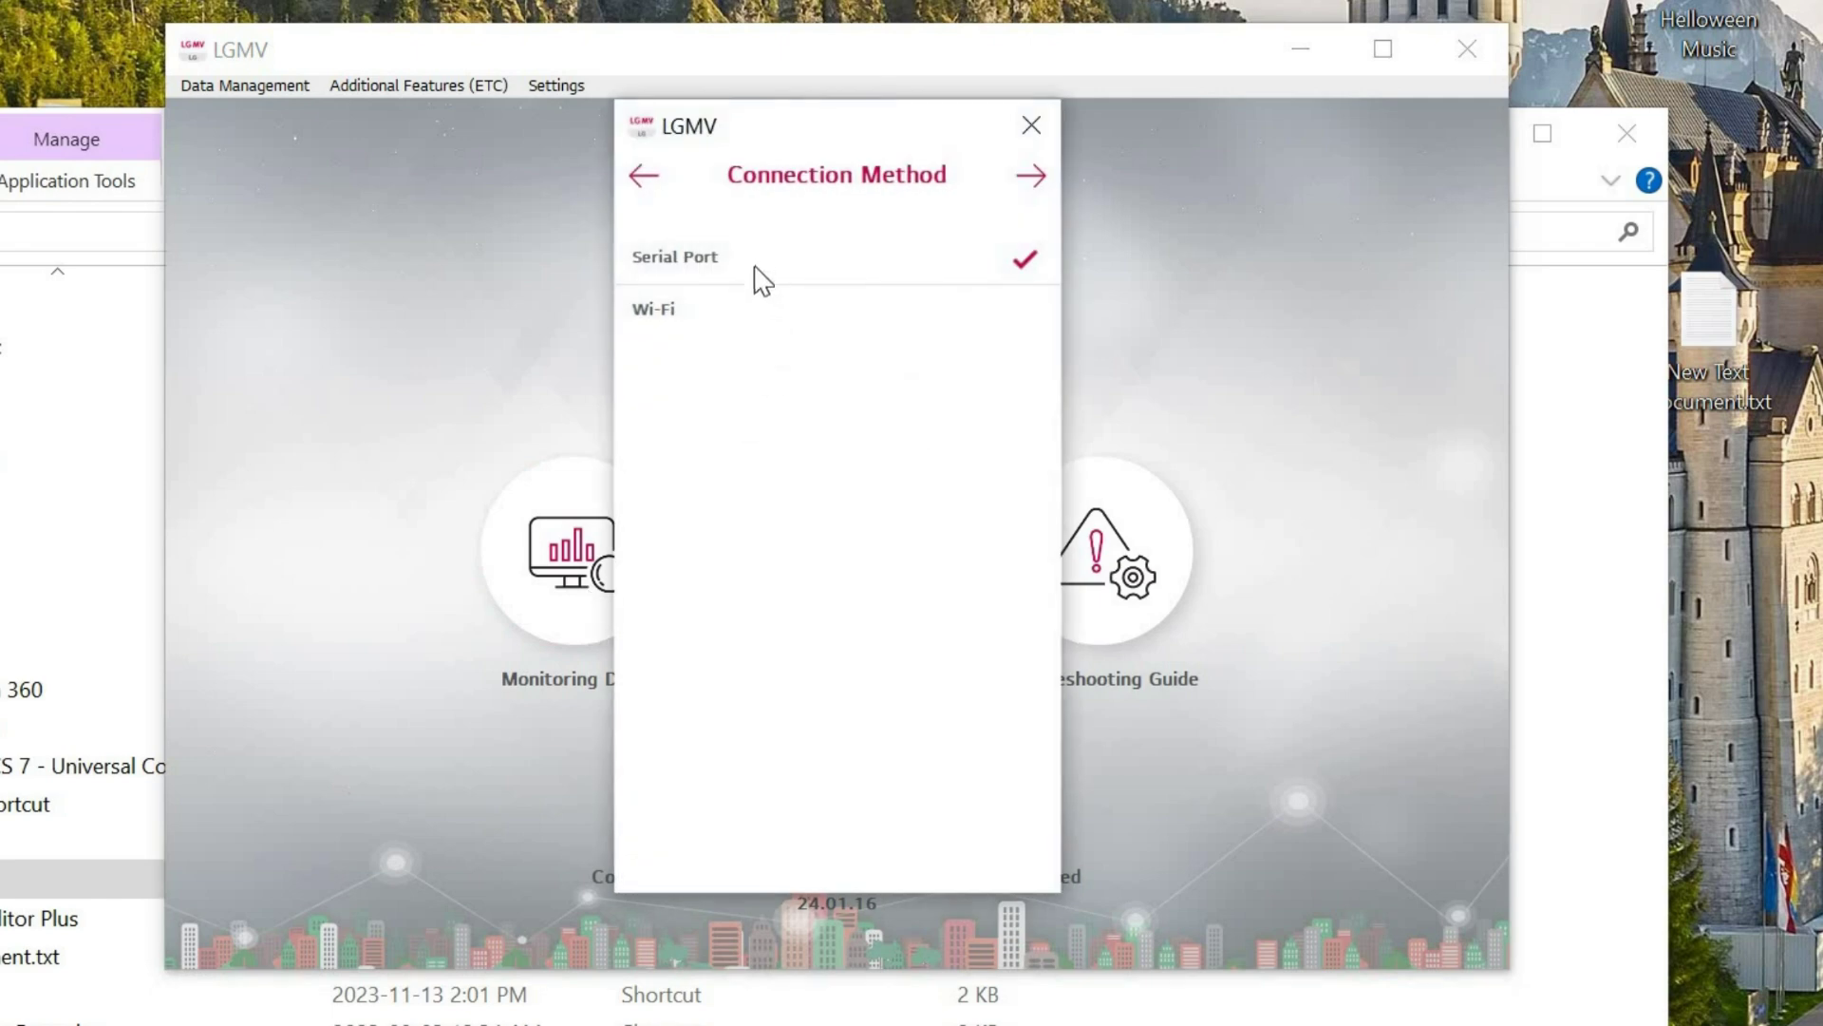
left_click(1033, 176)
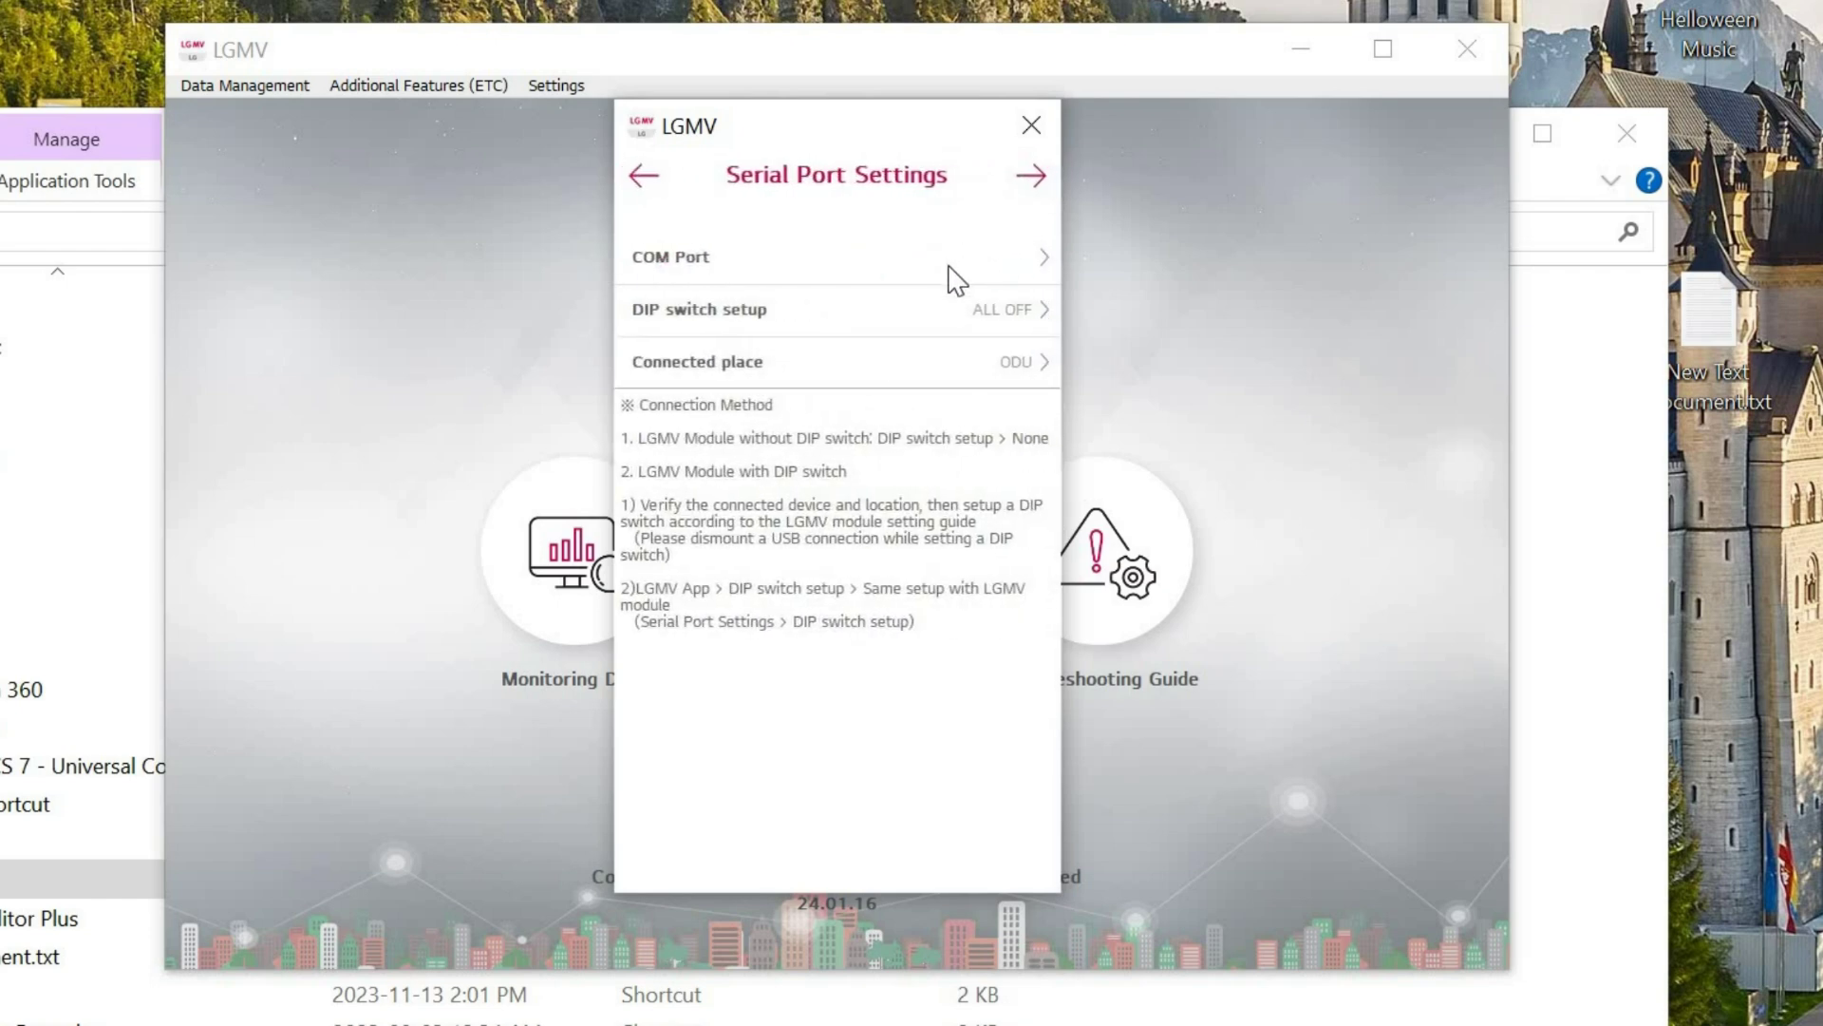
left_click(955, 278)
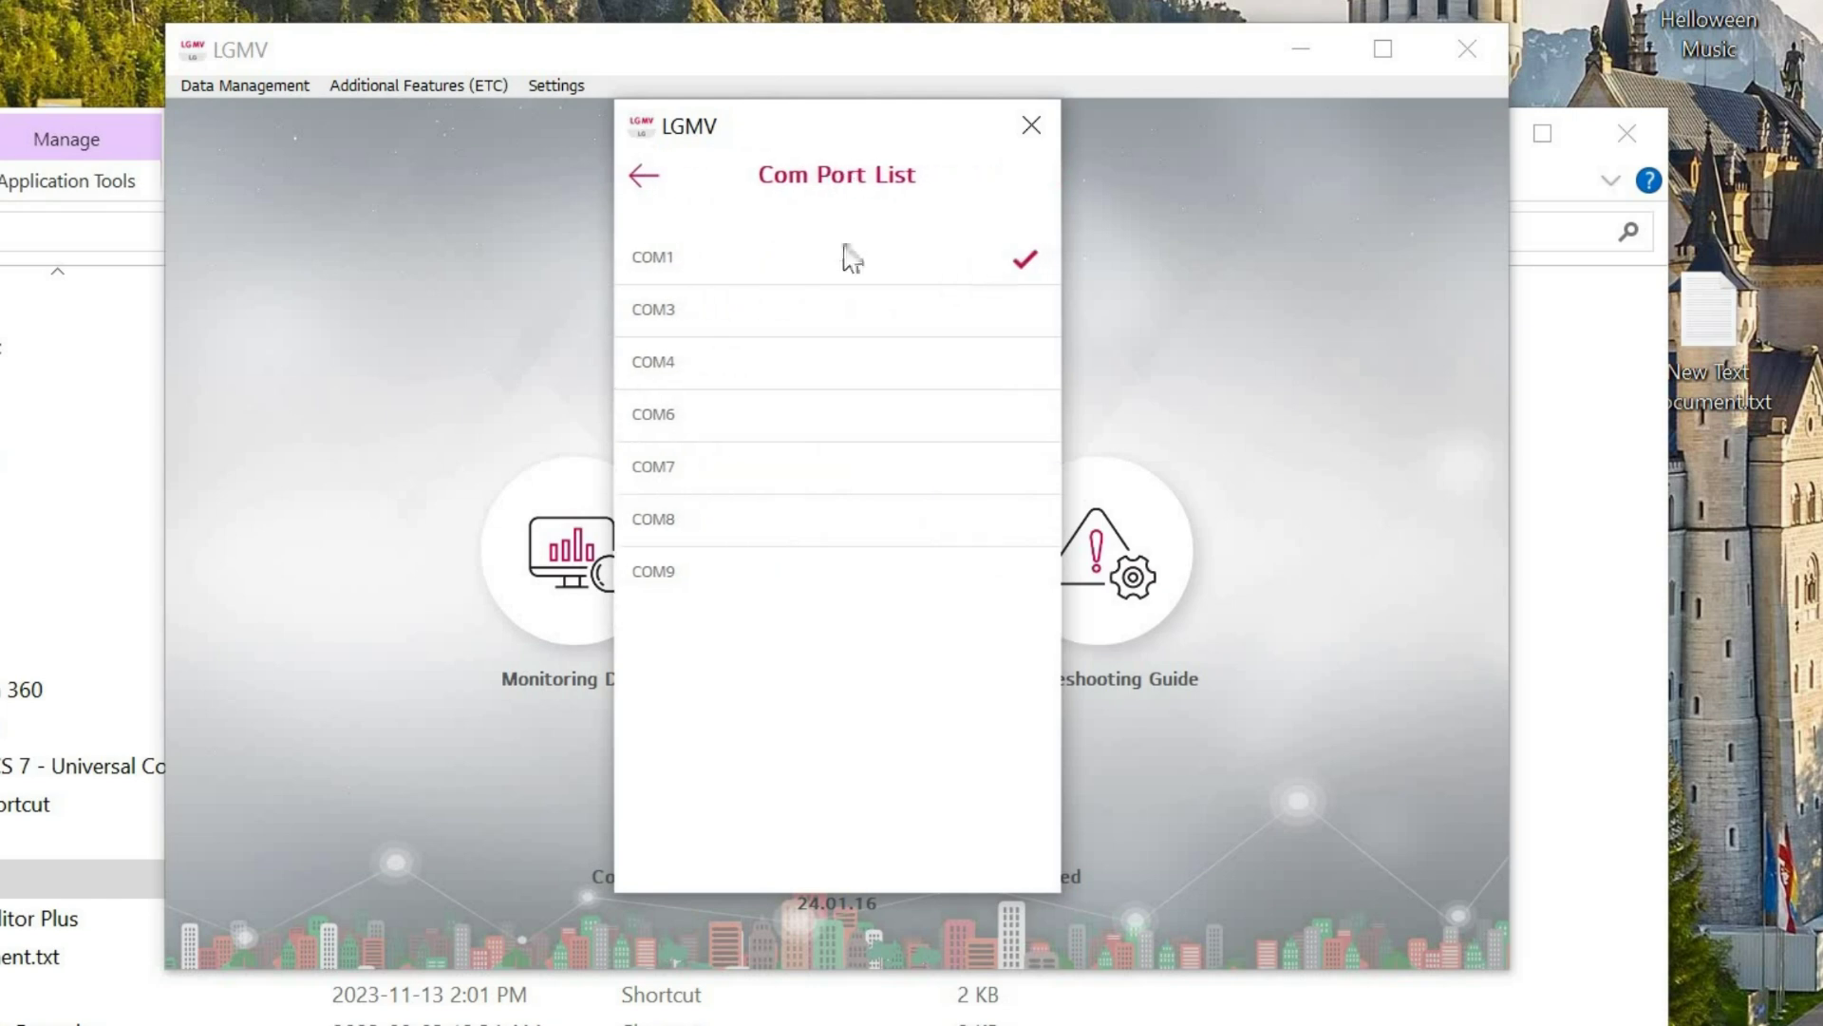
left_click(653, 191)
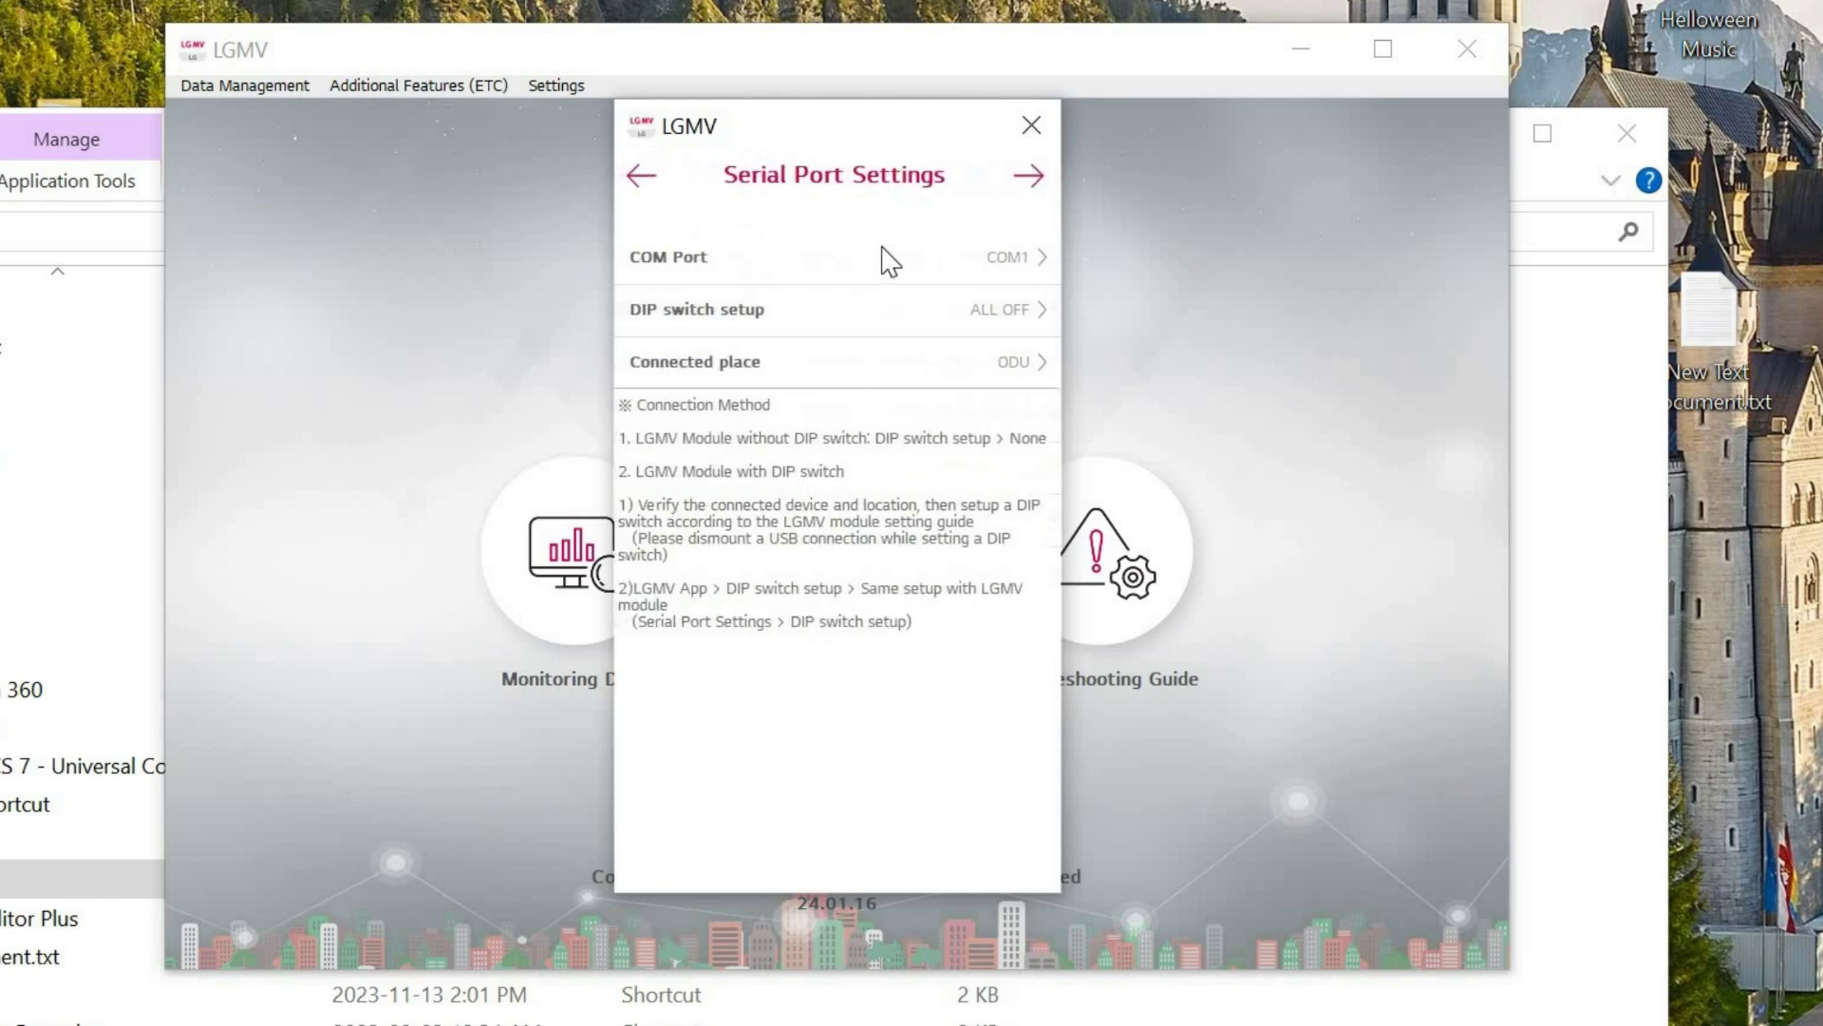
left_click(1012, 269)
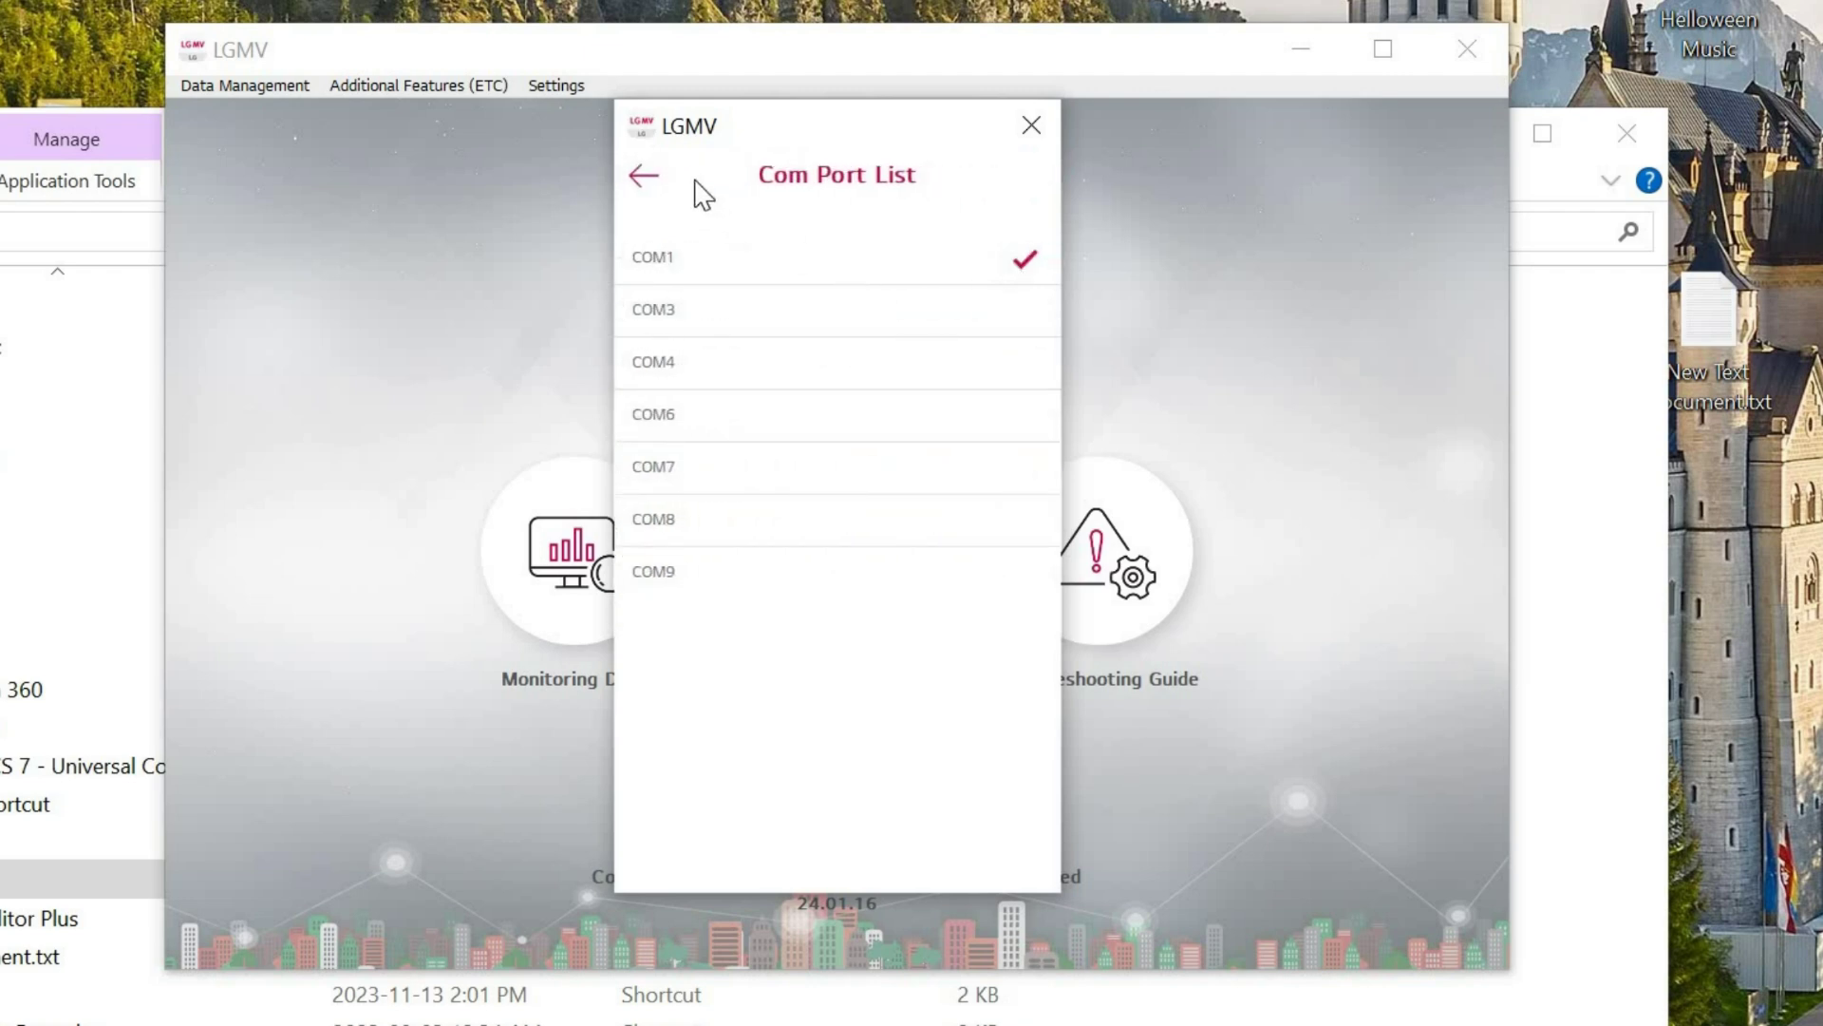
left_click(655, 187)
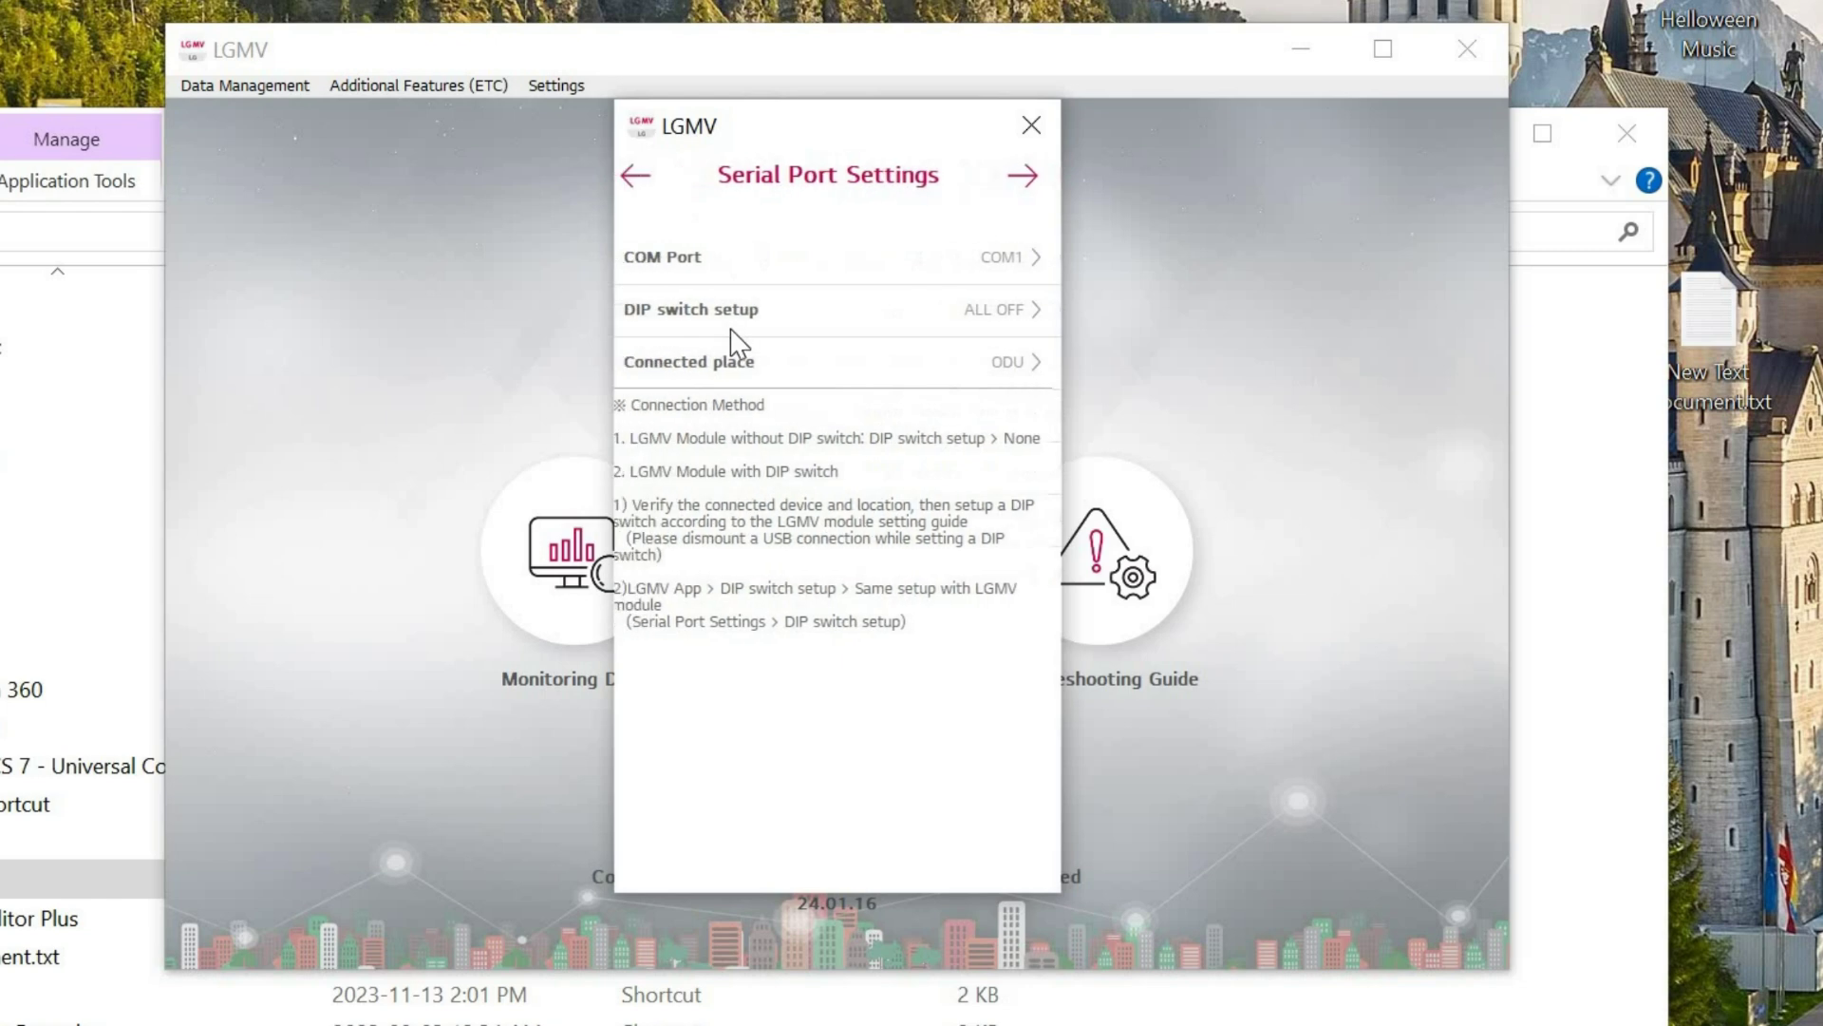
Review the DIP switch setup and connected place options, keep ALL OFF and ODU, and continue past the communication status to Model Selection.
left_click(737, 310)
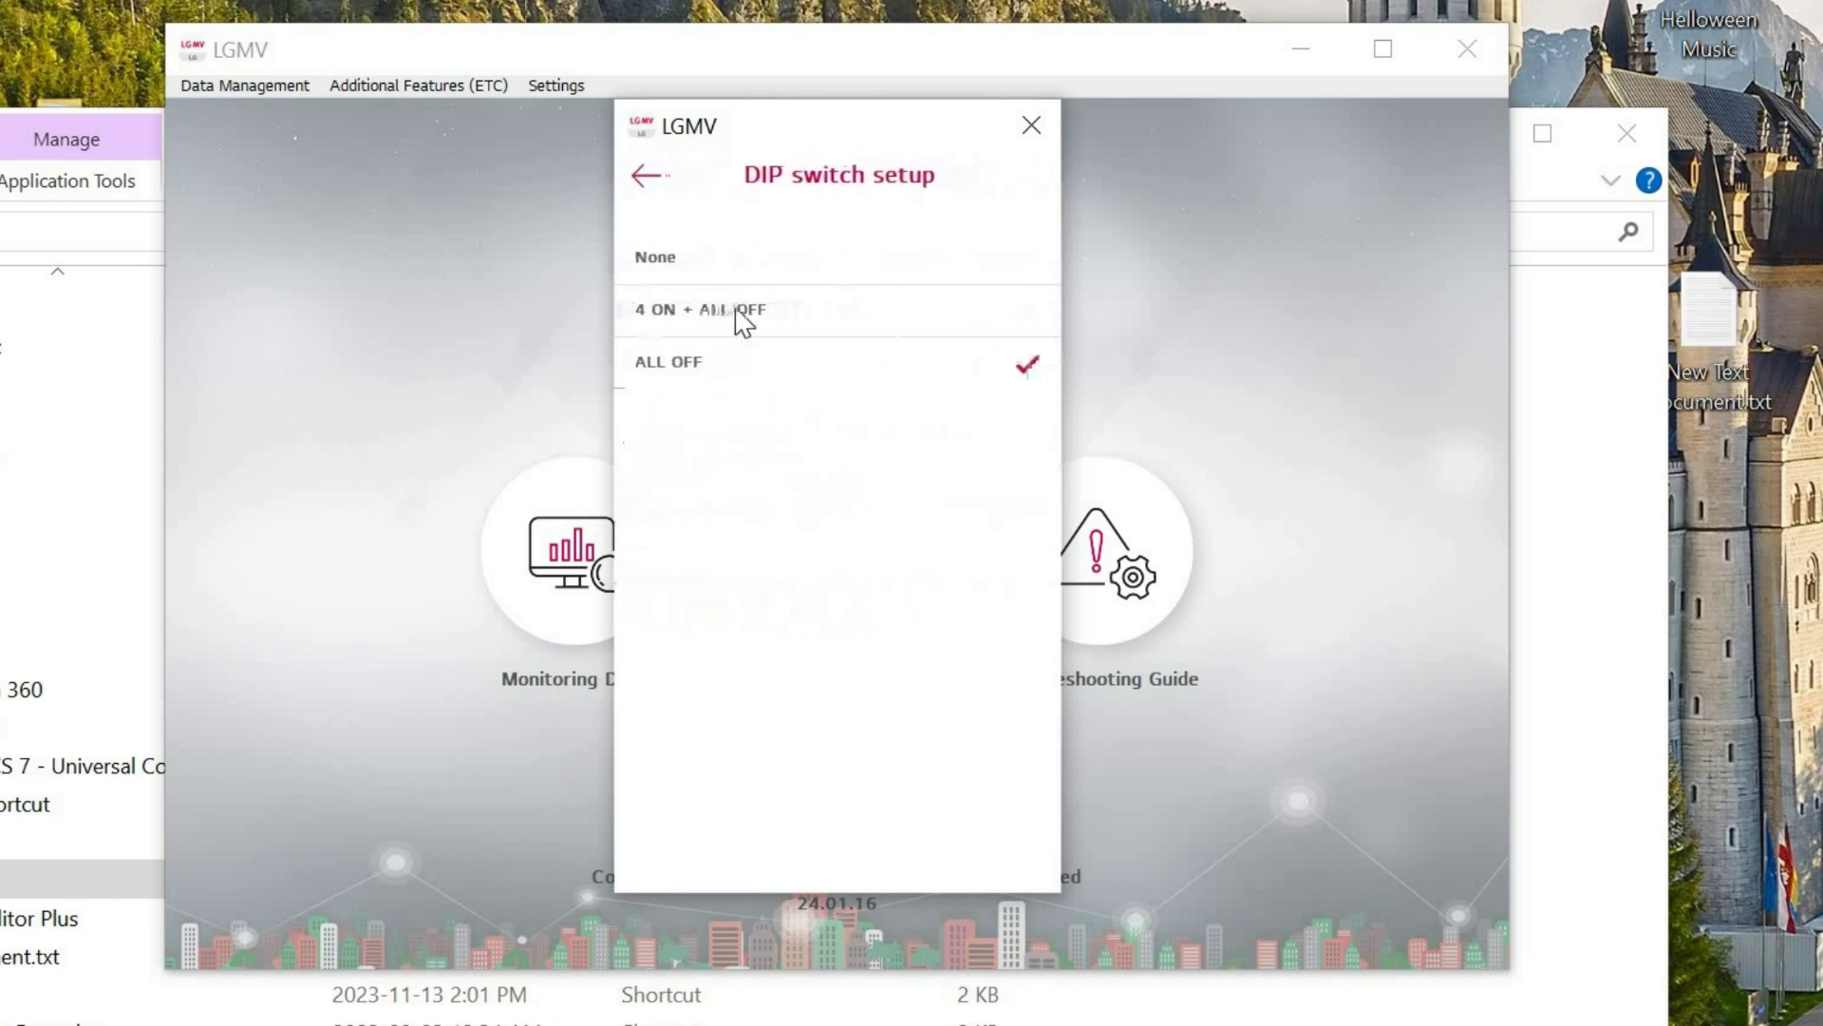
left_click(647, 177)
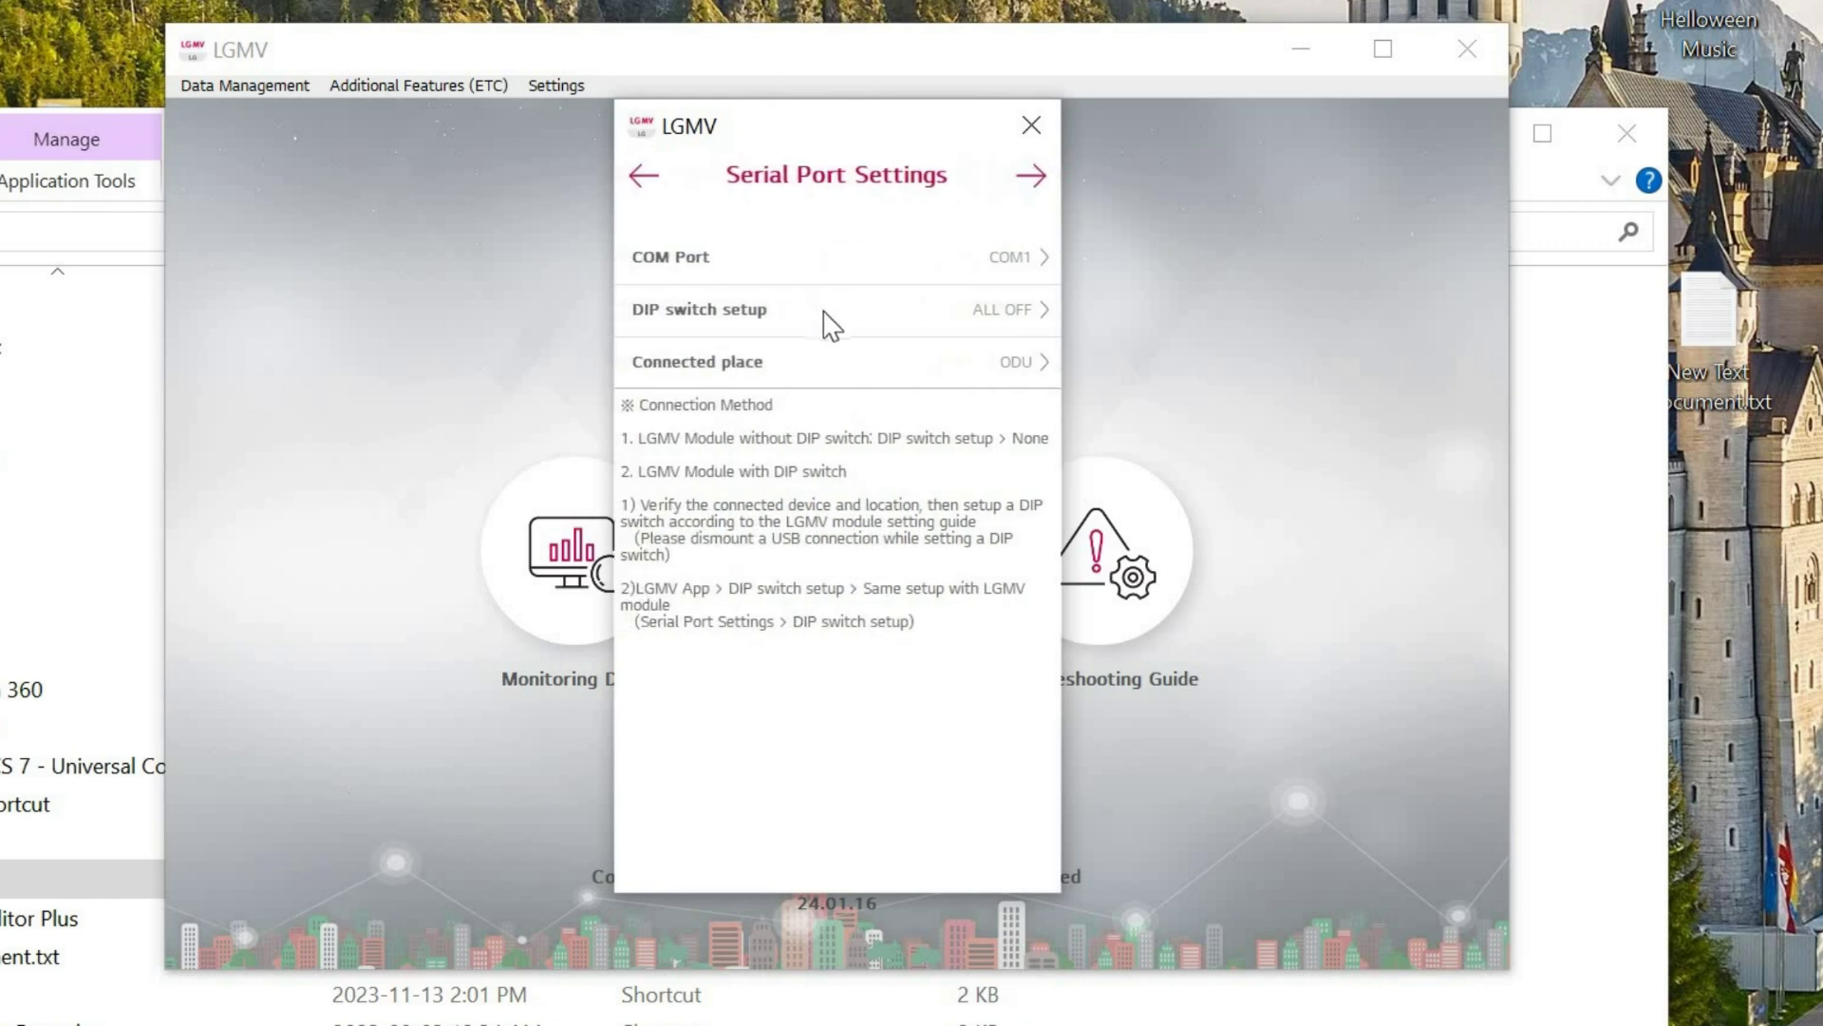
left_click(736, 375)
left_click(644, 179)
left_click(1032, 181)
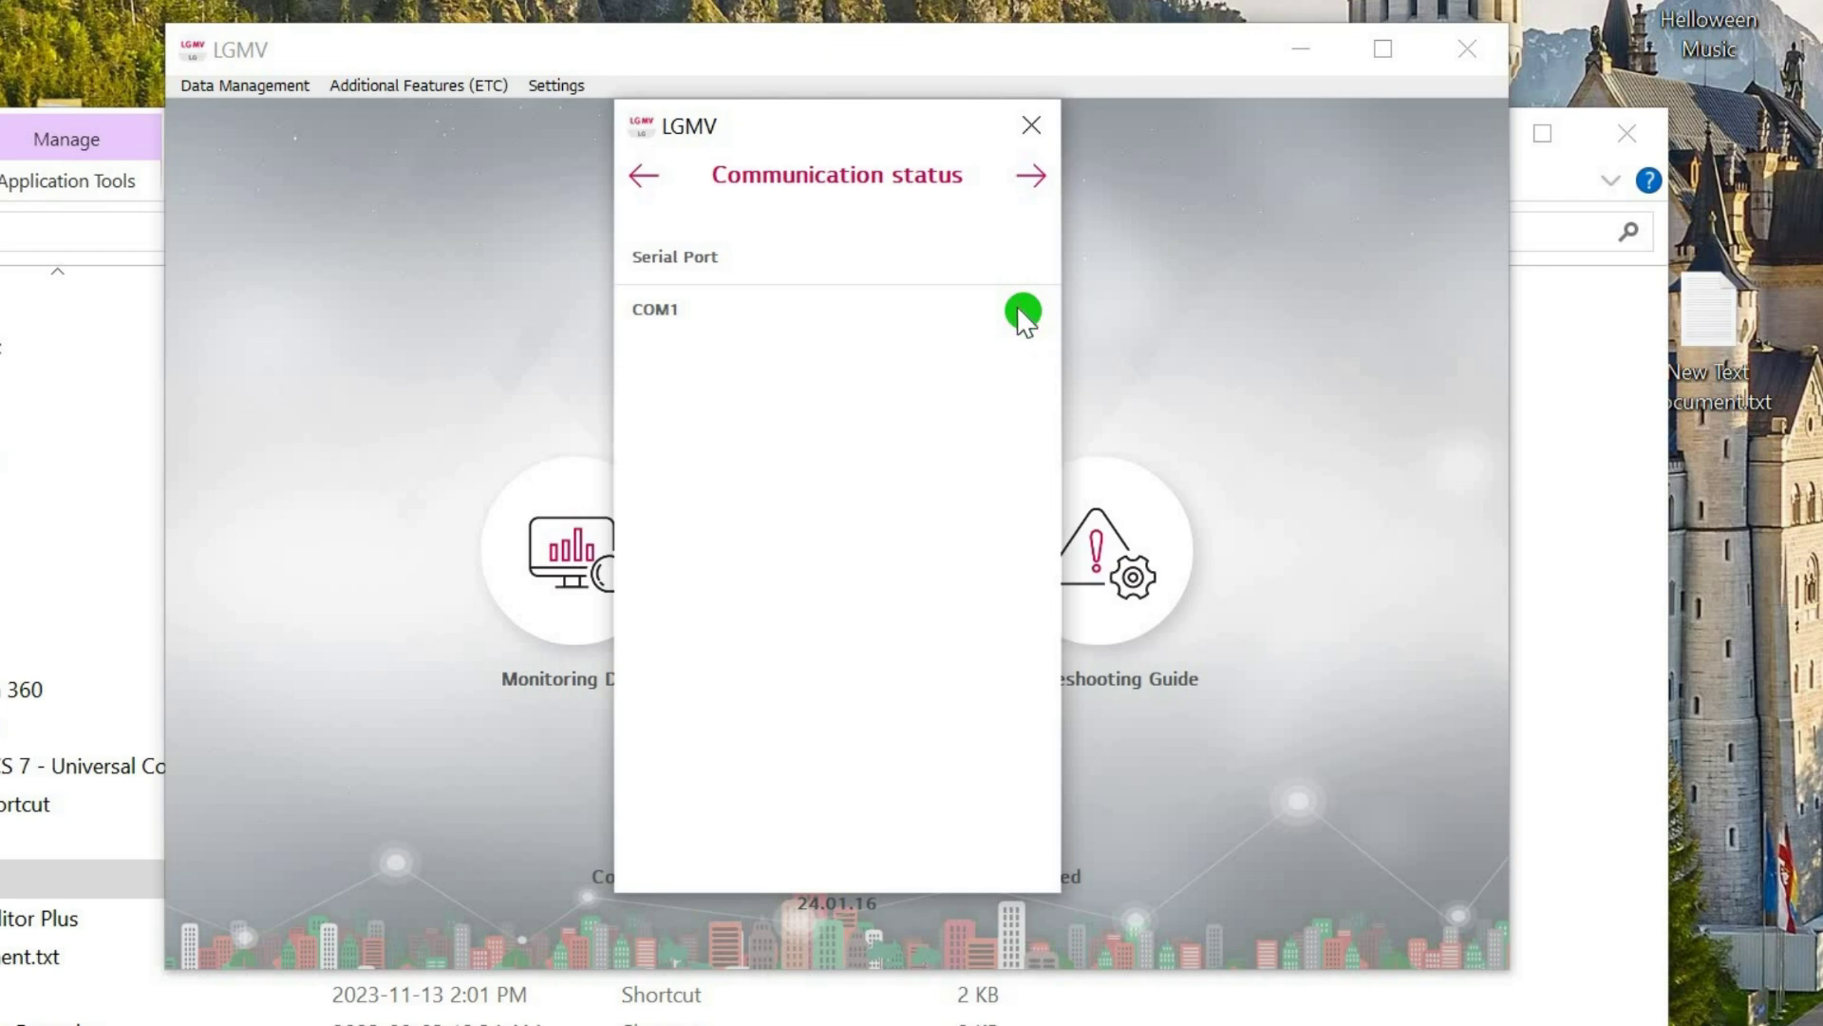
left_click(1033, 180)
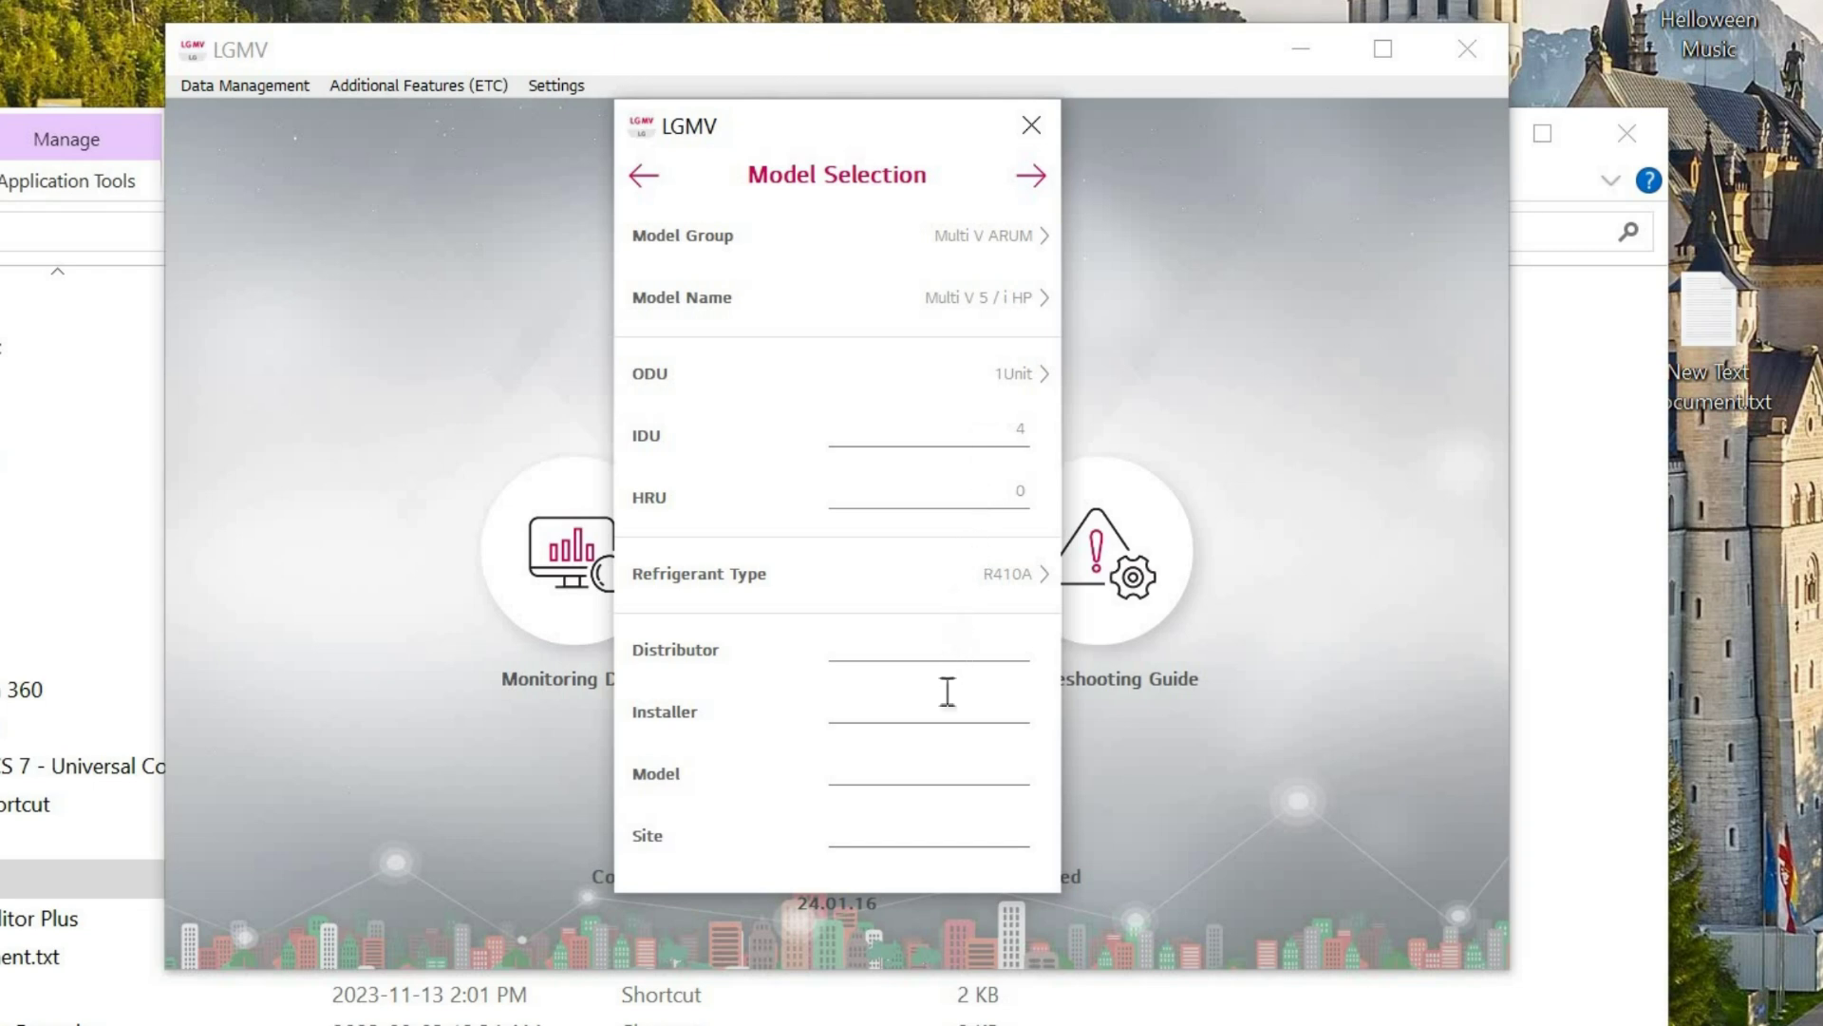
Fill in the site information with distributor "Distributor", installer "Installer" and model "ARUM096BTE5".
left_click(1030, 177)
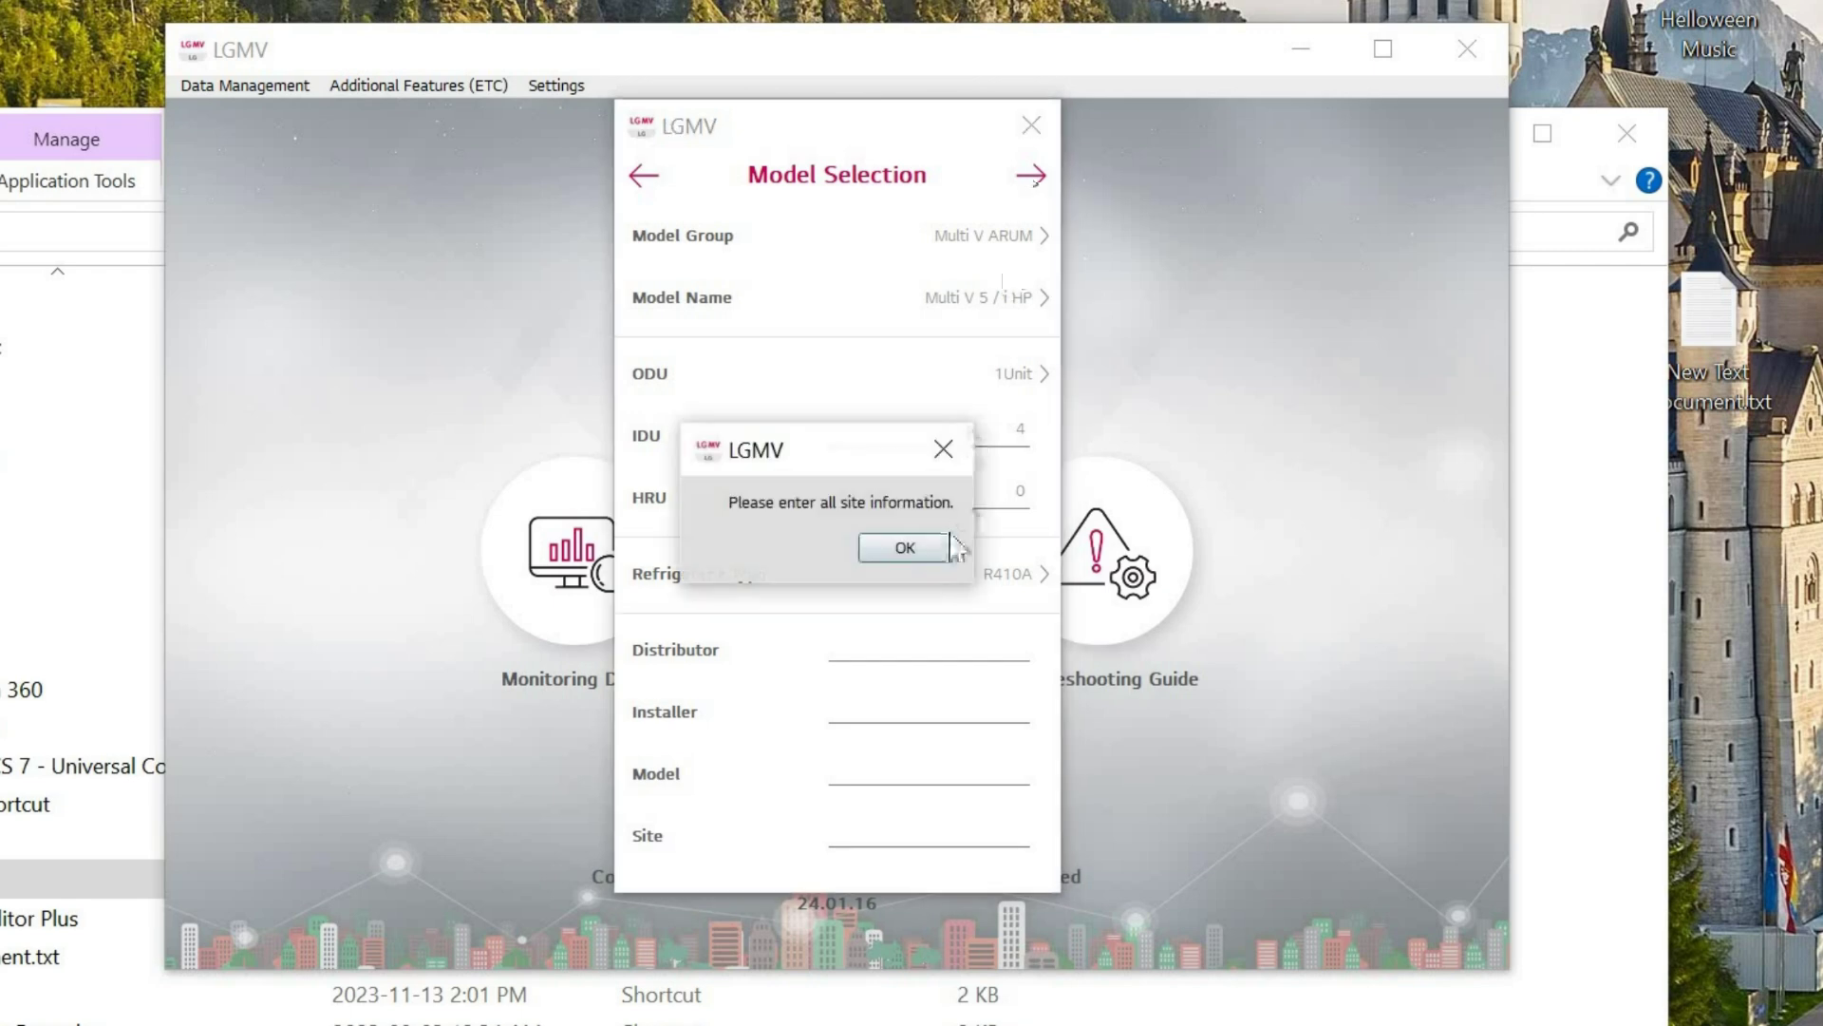
left_click(905, 548)
left_click(961, 639)
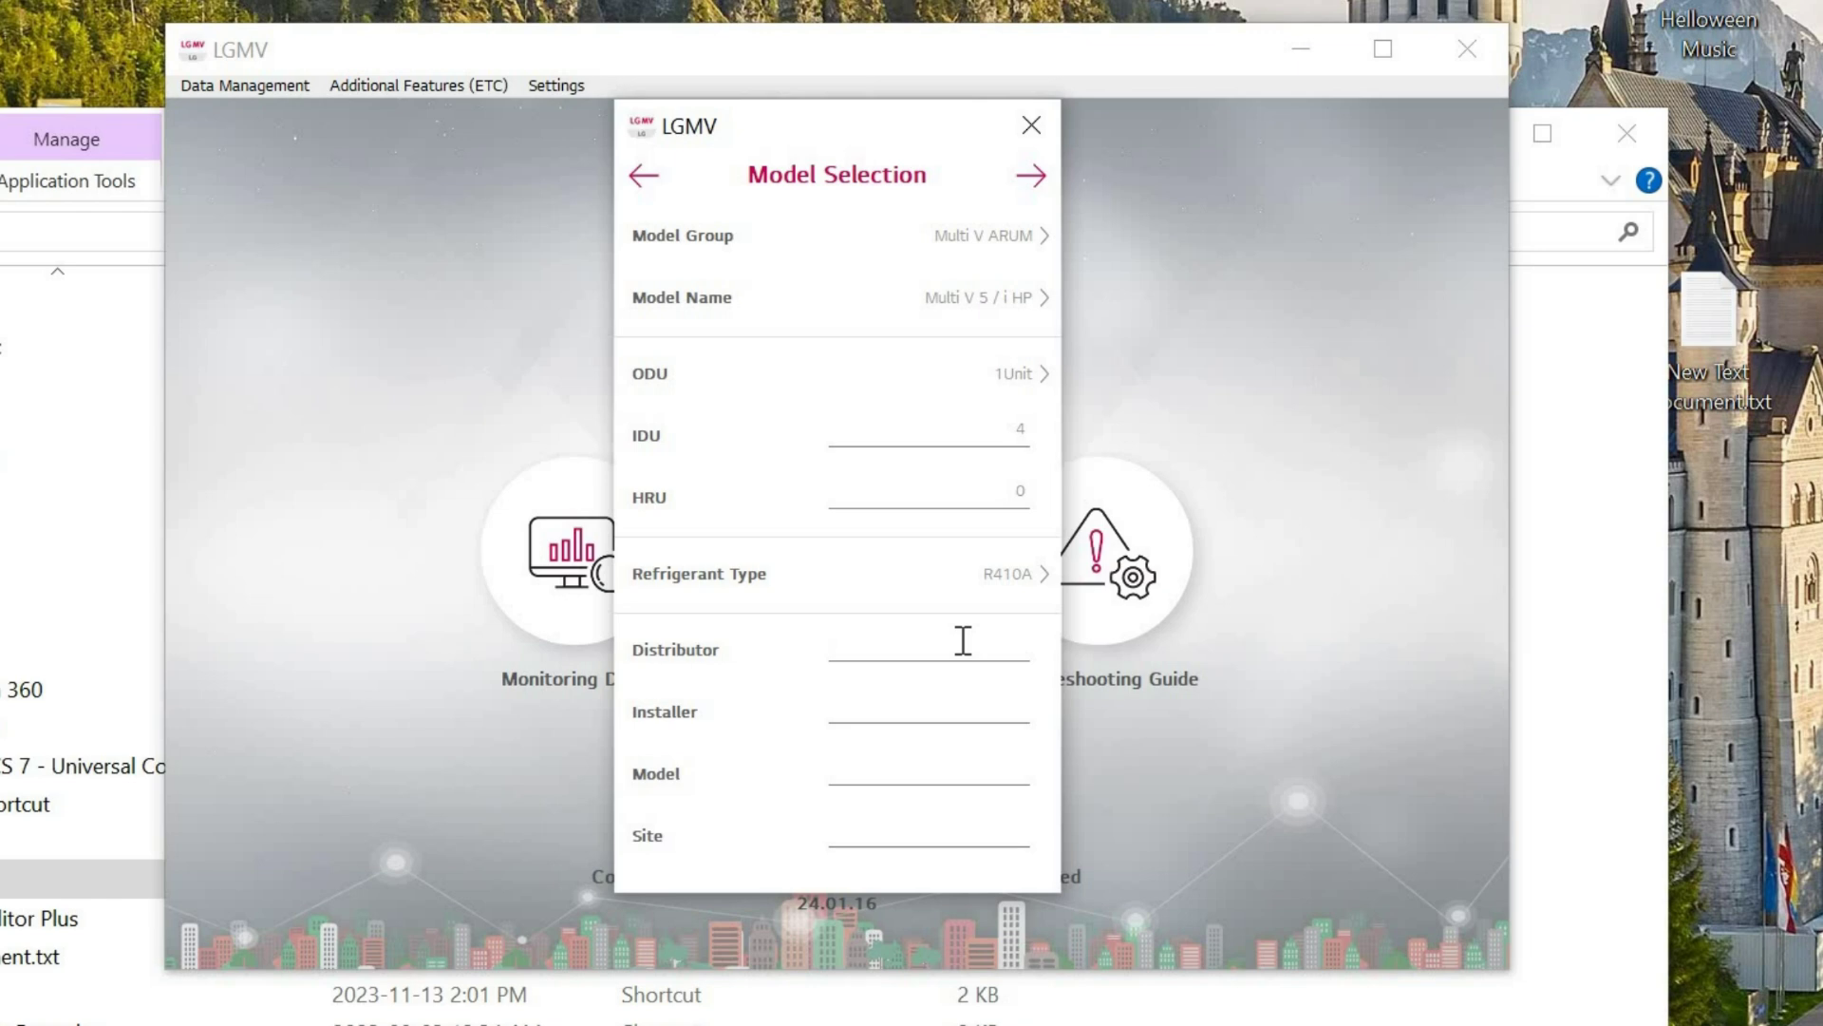
type("Distributor")
left_click(955, 704)
type("Installer")
left_click(938, 761)
type("ARUM")
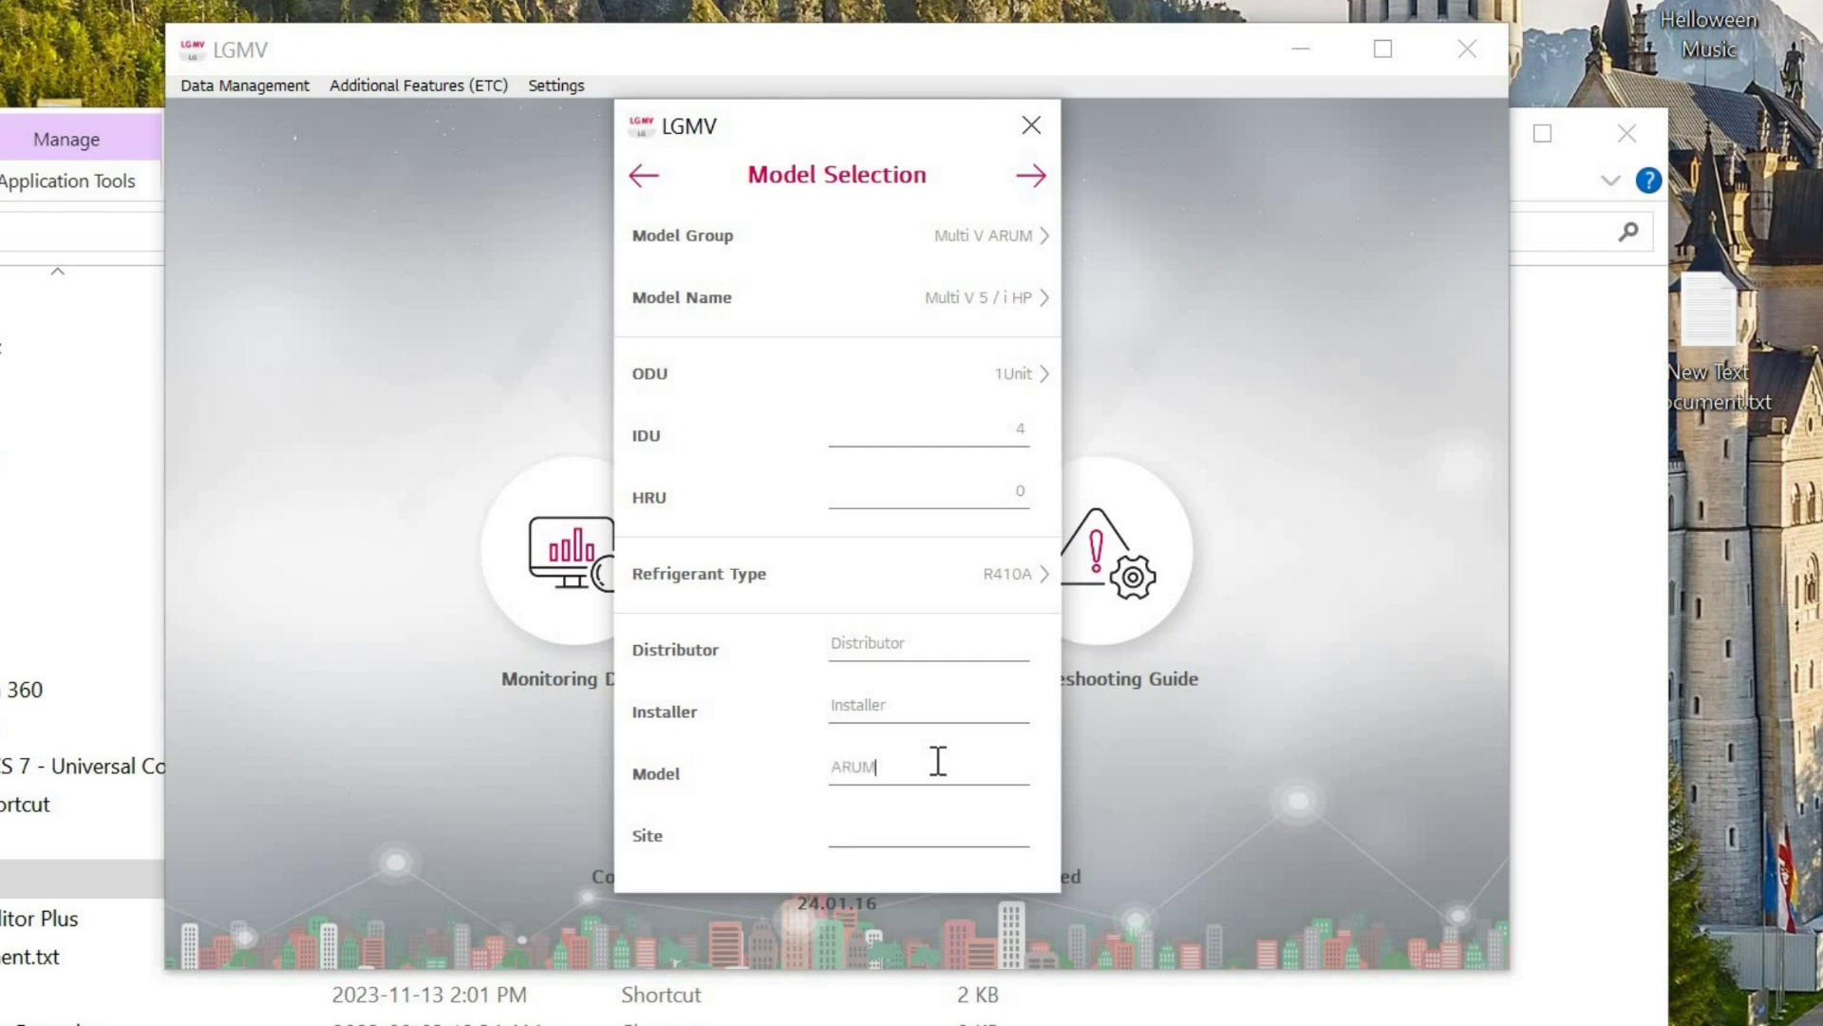
type("096")
type("BTE")
Set the site to "Office on the Hill CU-1" and continue to saving the data file.
type("Office")
type(" on the Hill")
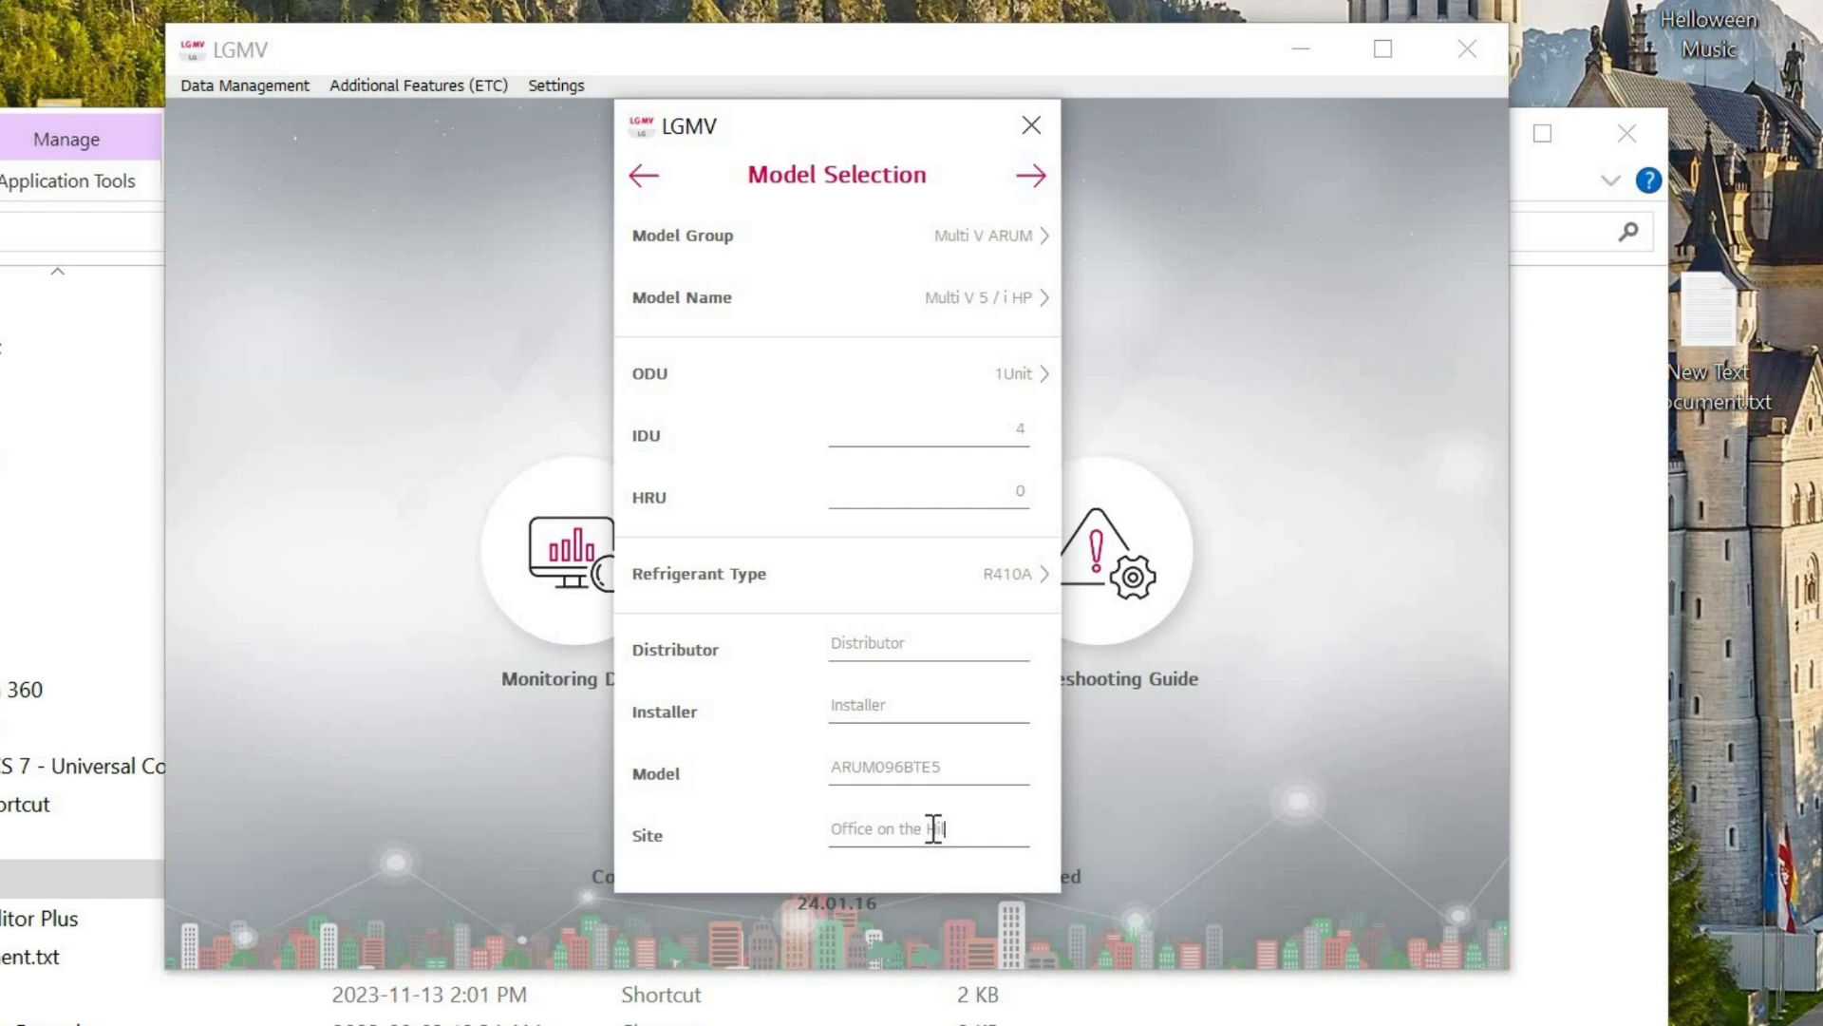
type(" CU")
type("-")
type("!")
left_click(1034, 176)
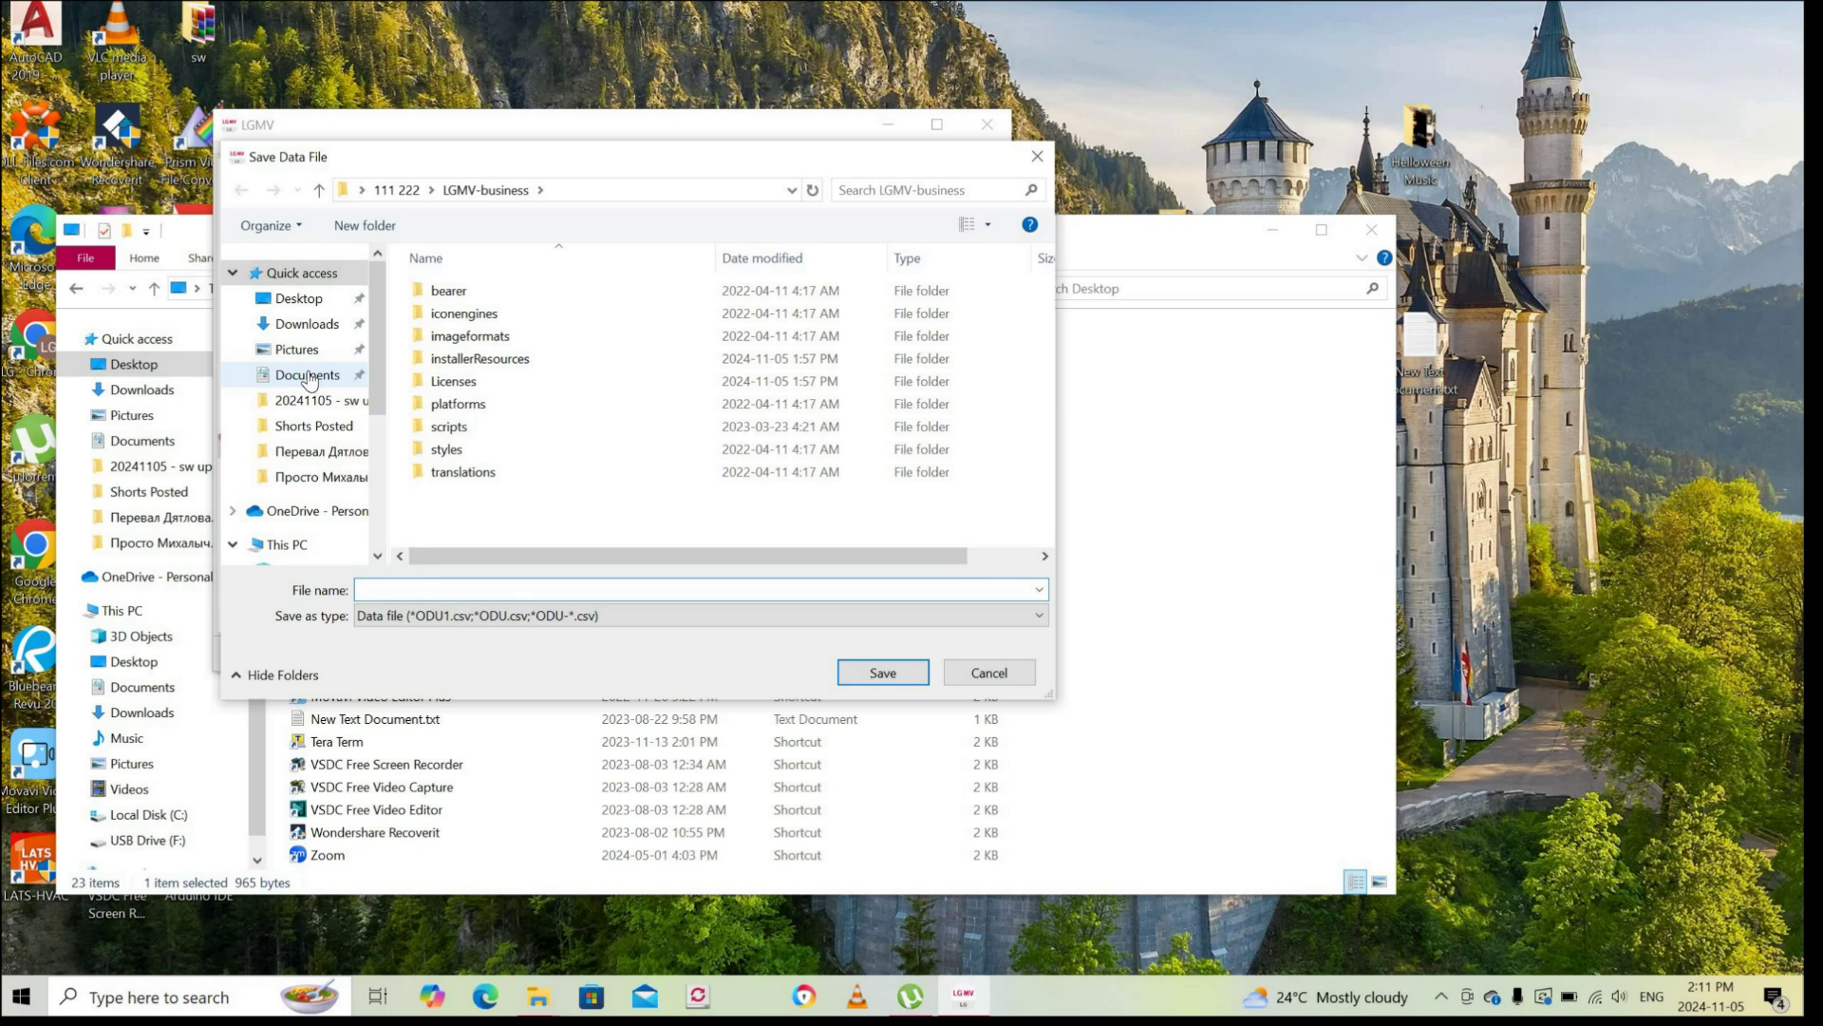
Create a folder named "Office on the Hills" on the Desktop and open it as the save location.
left_click(296, 298)
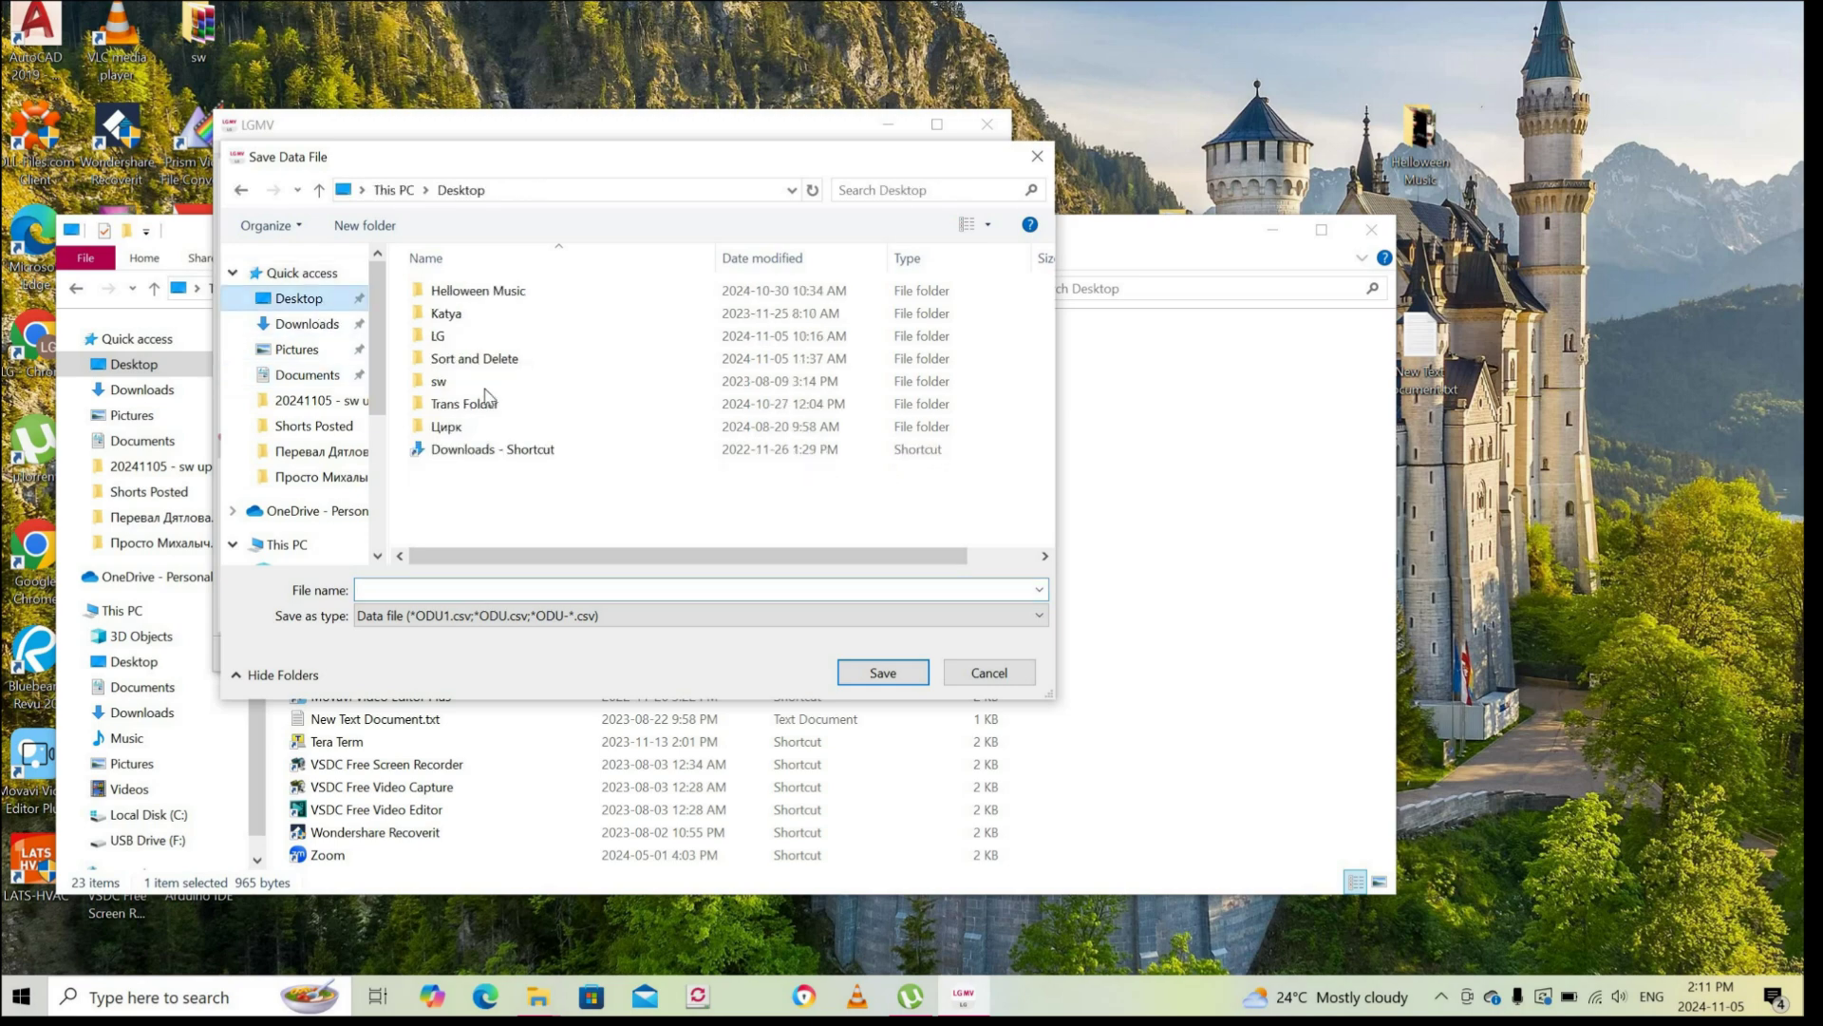
right_click(460, 525)
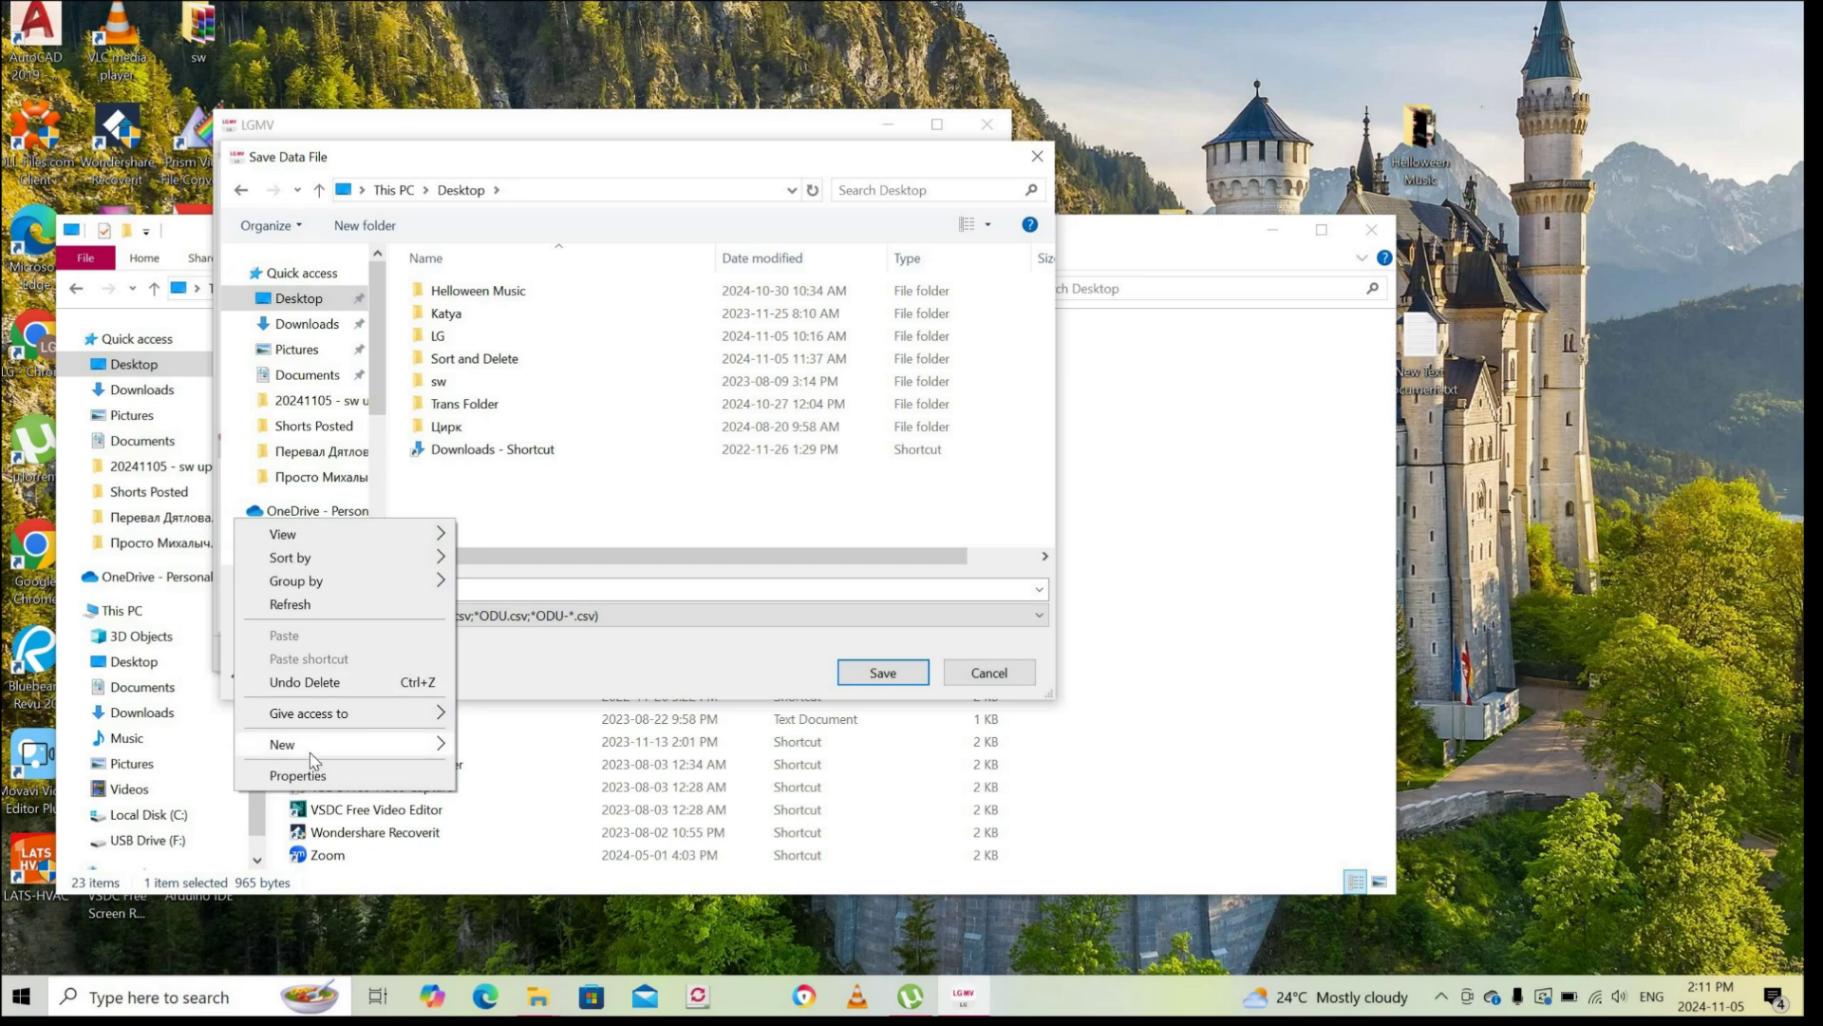
mouse_move(313, 750)
left_click(562, 480)
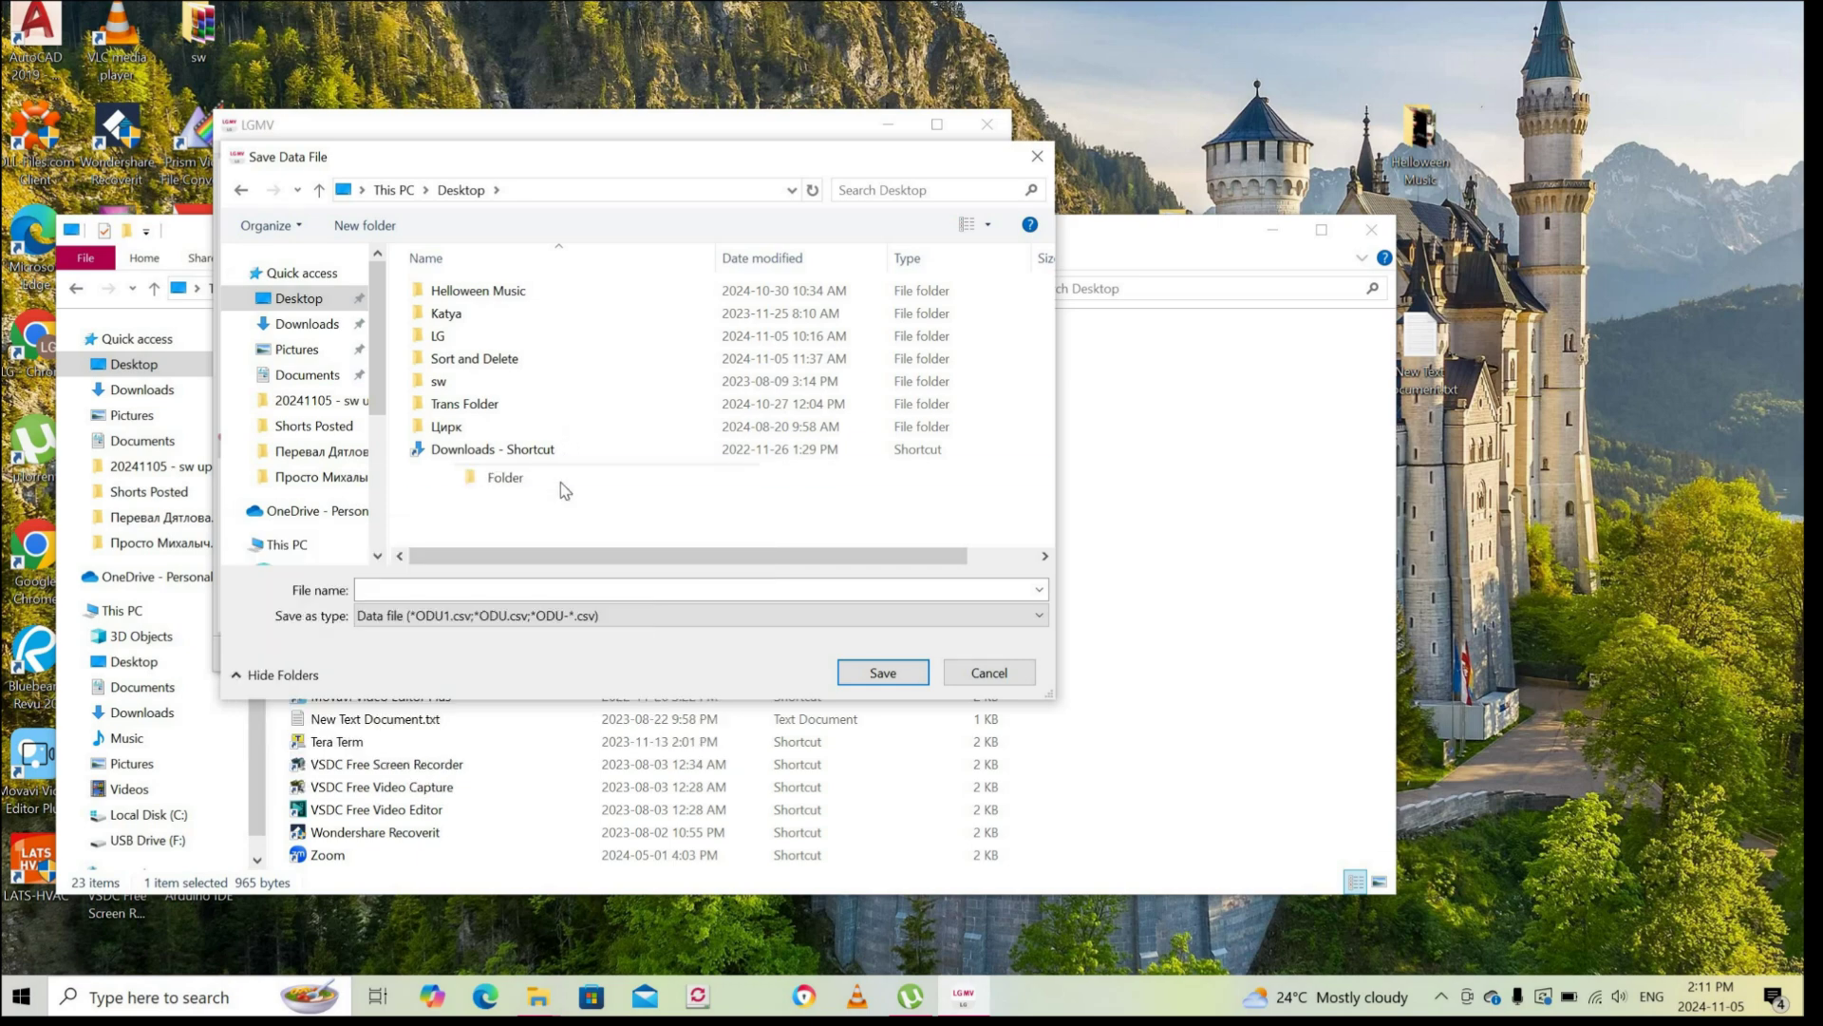
type("Officen")
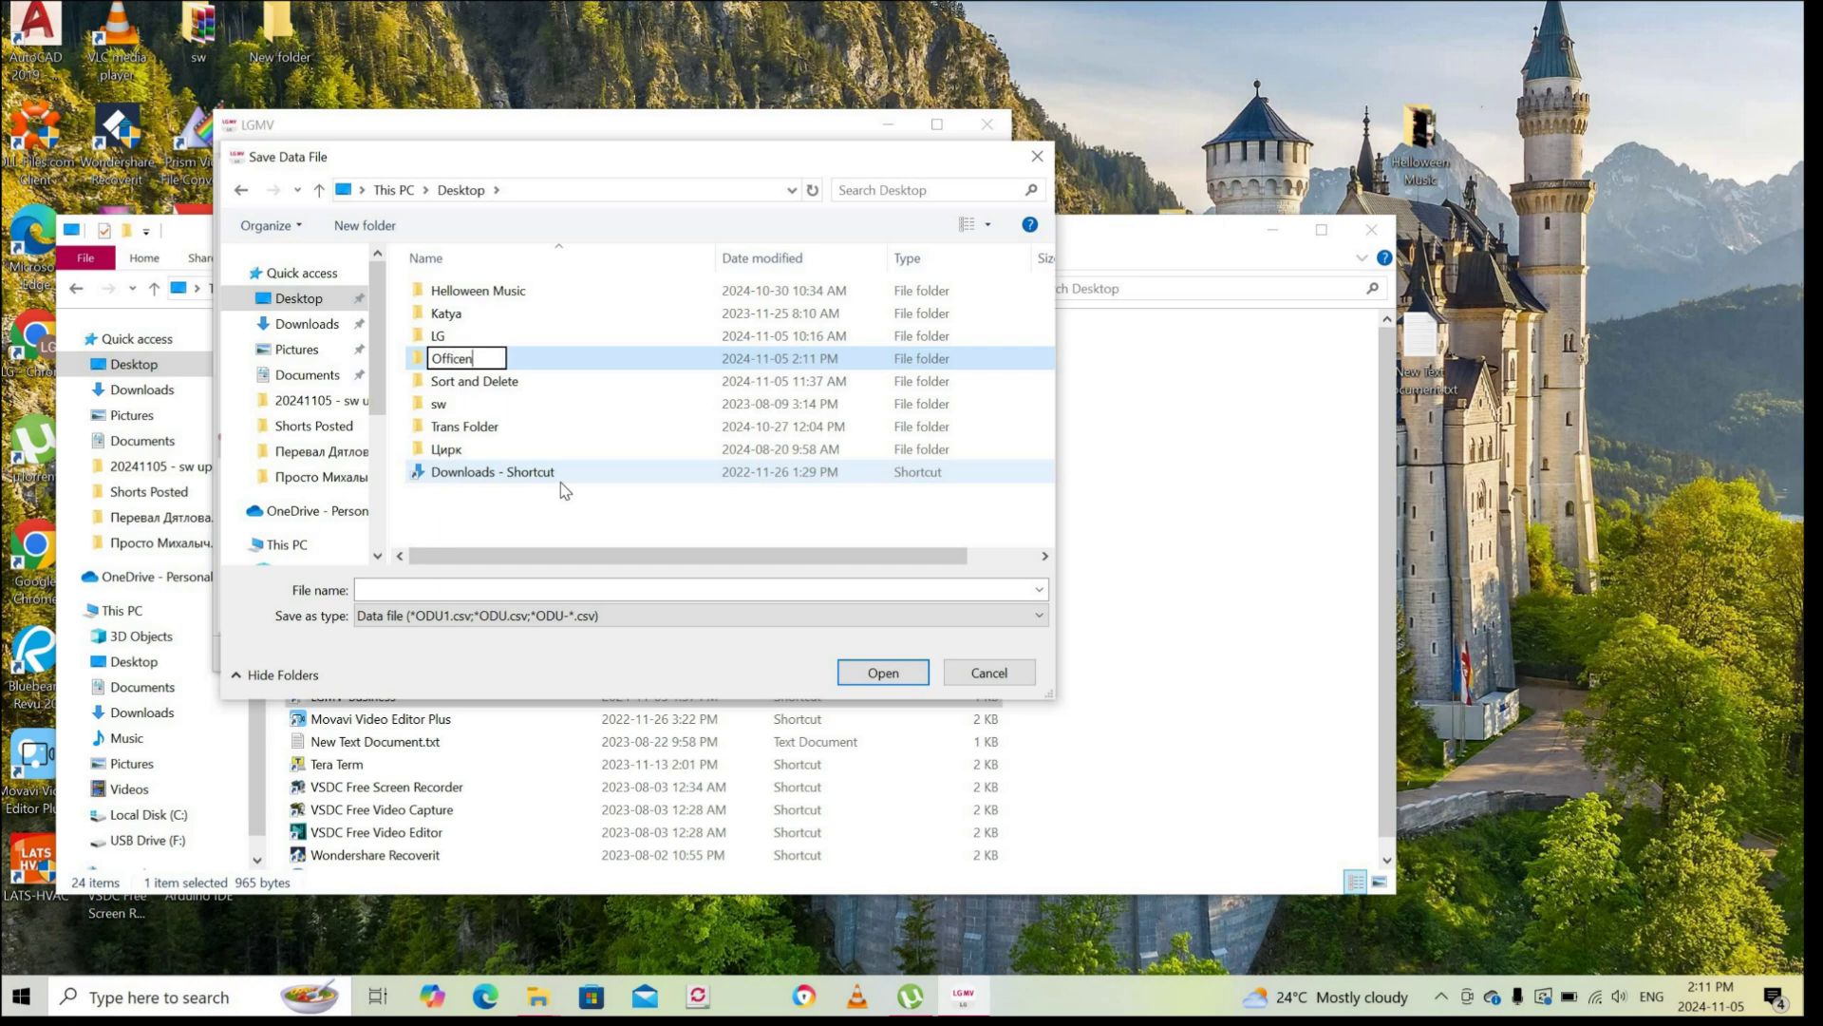
key("BackSpace")
type("on the Hills")
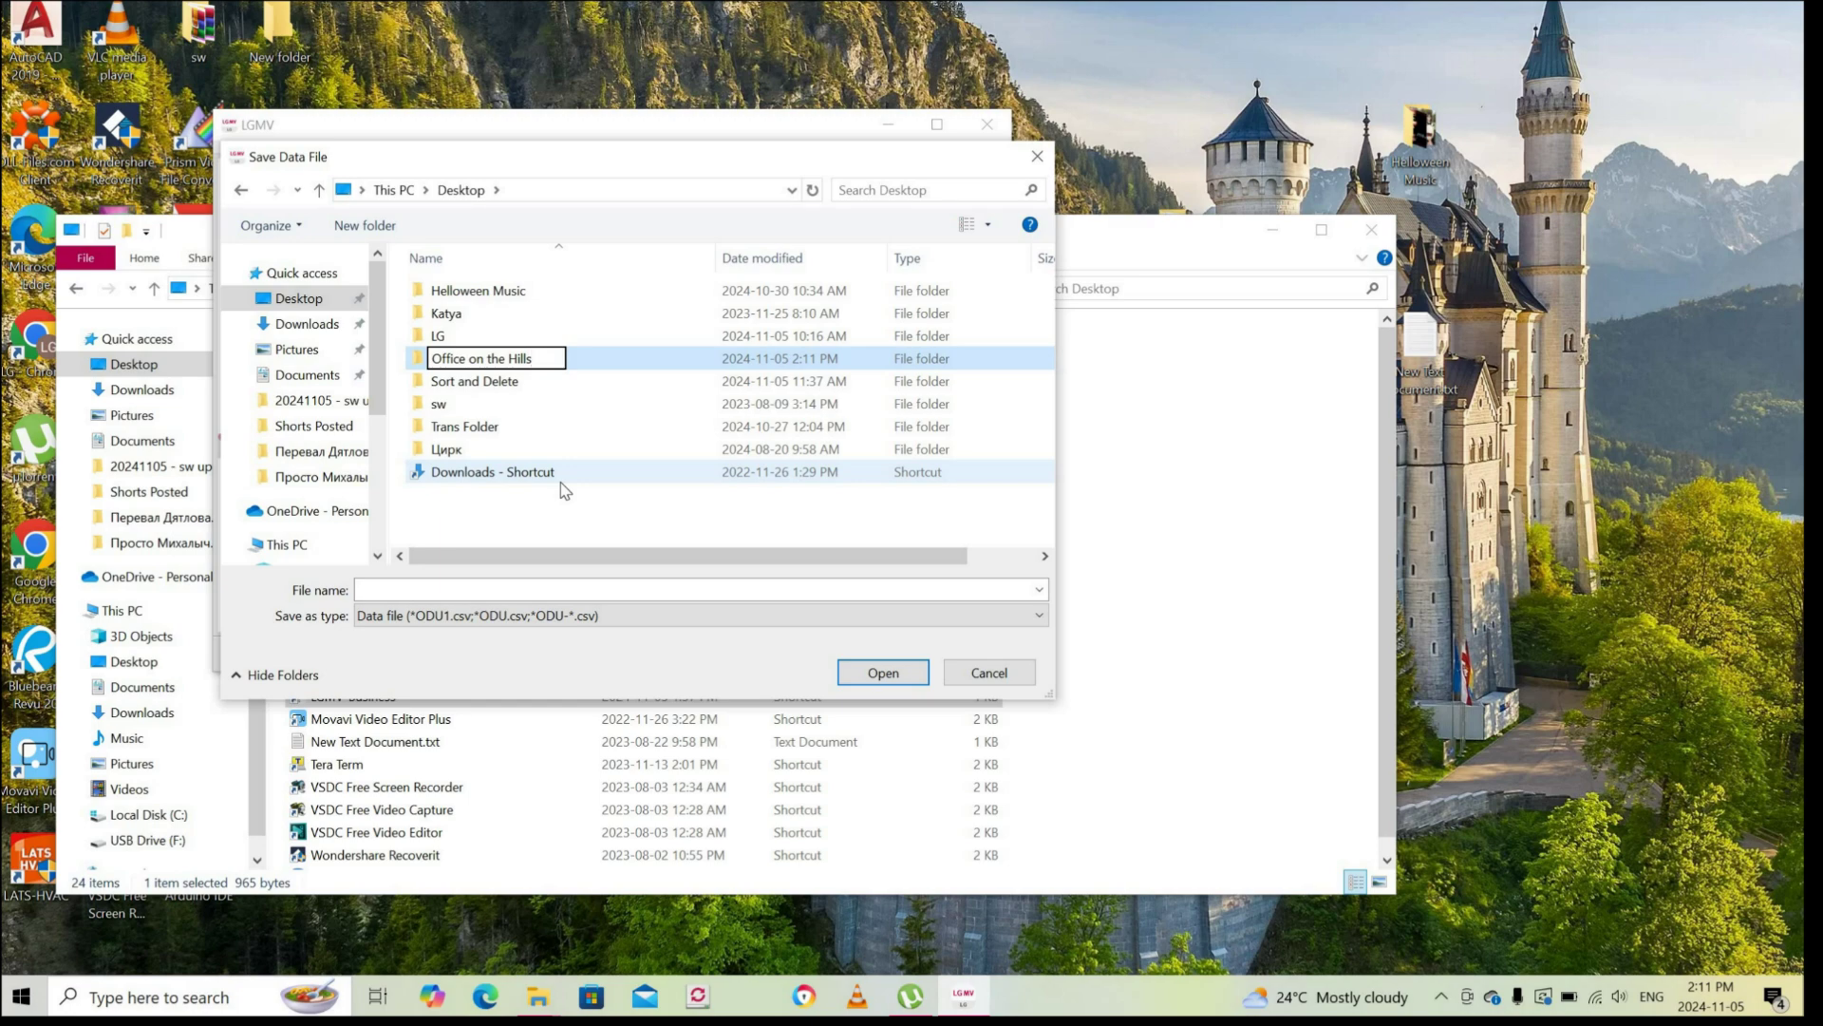
key("Return")
key("Return")
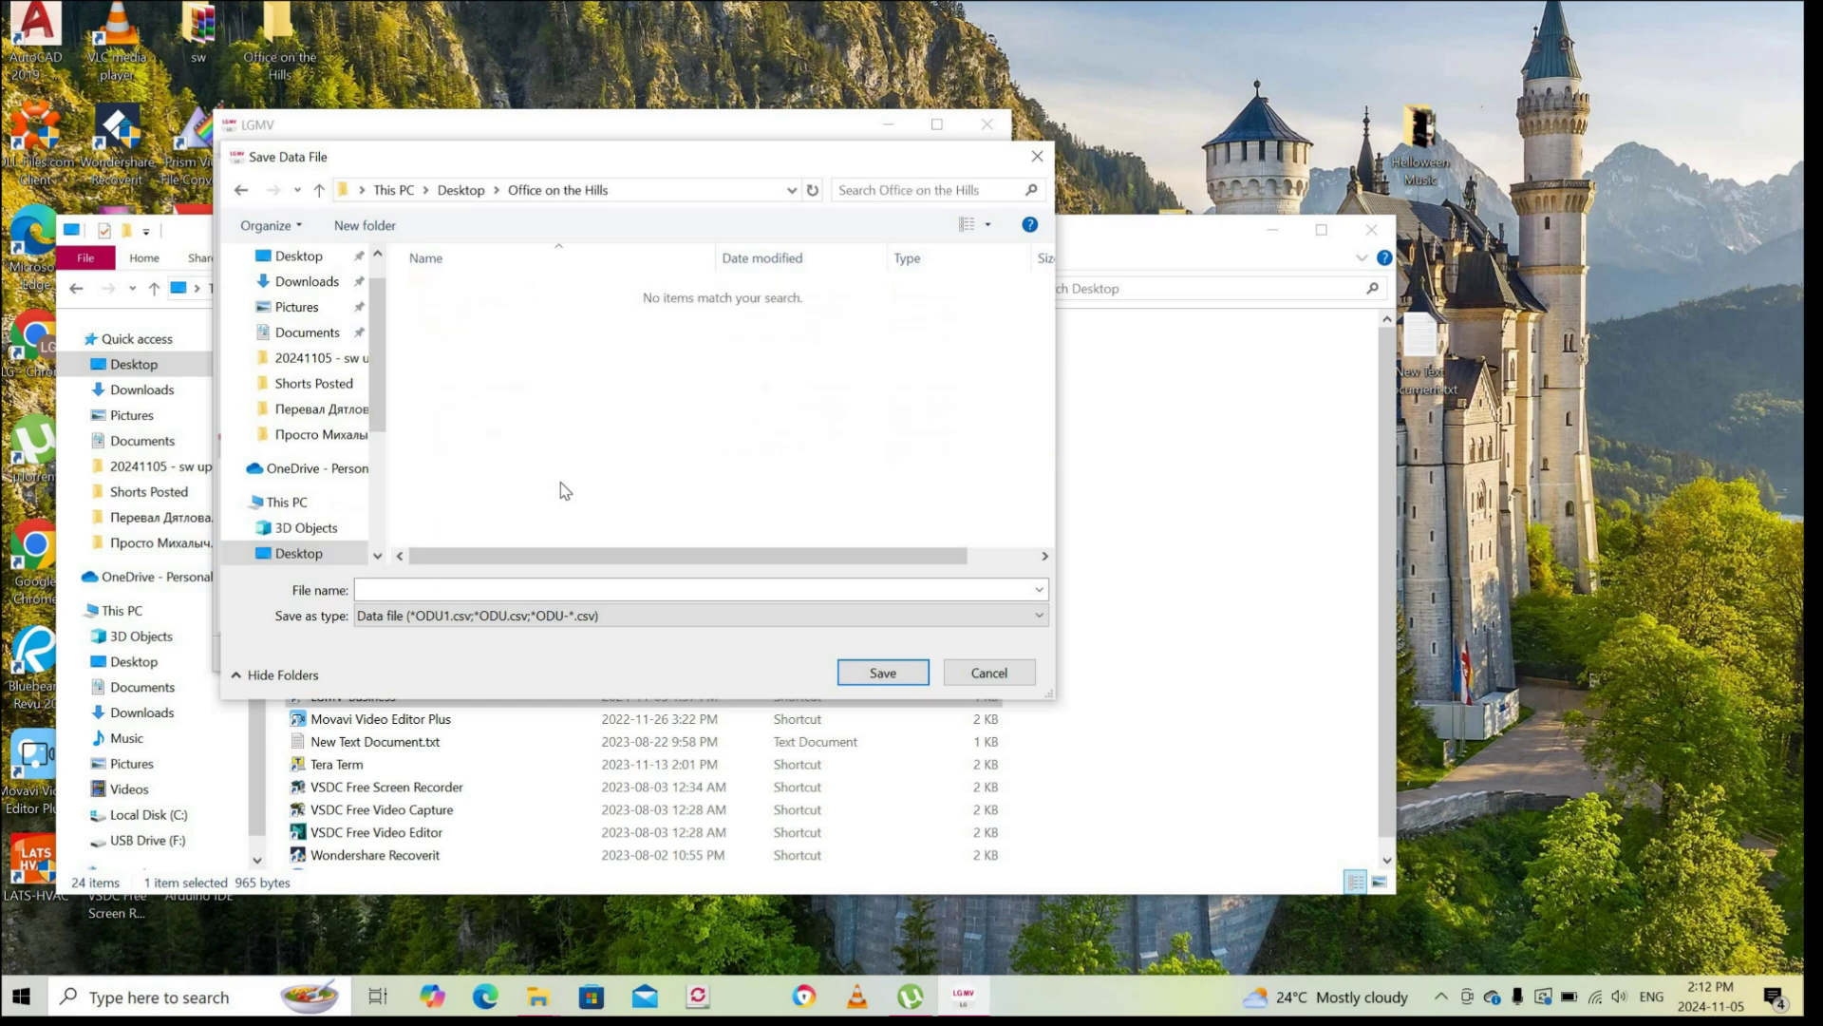
Save the monitoring data file as "Recording 1" in the Office on the Hills folder.
left_click(522, 586)
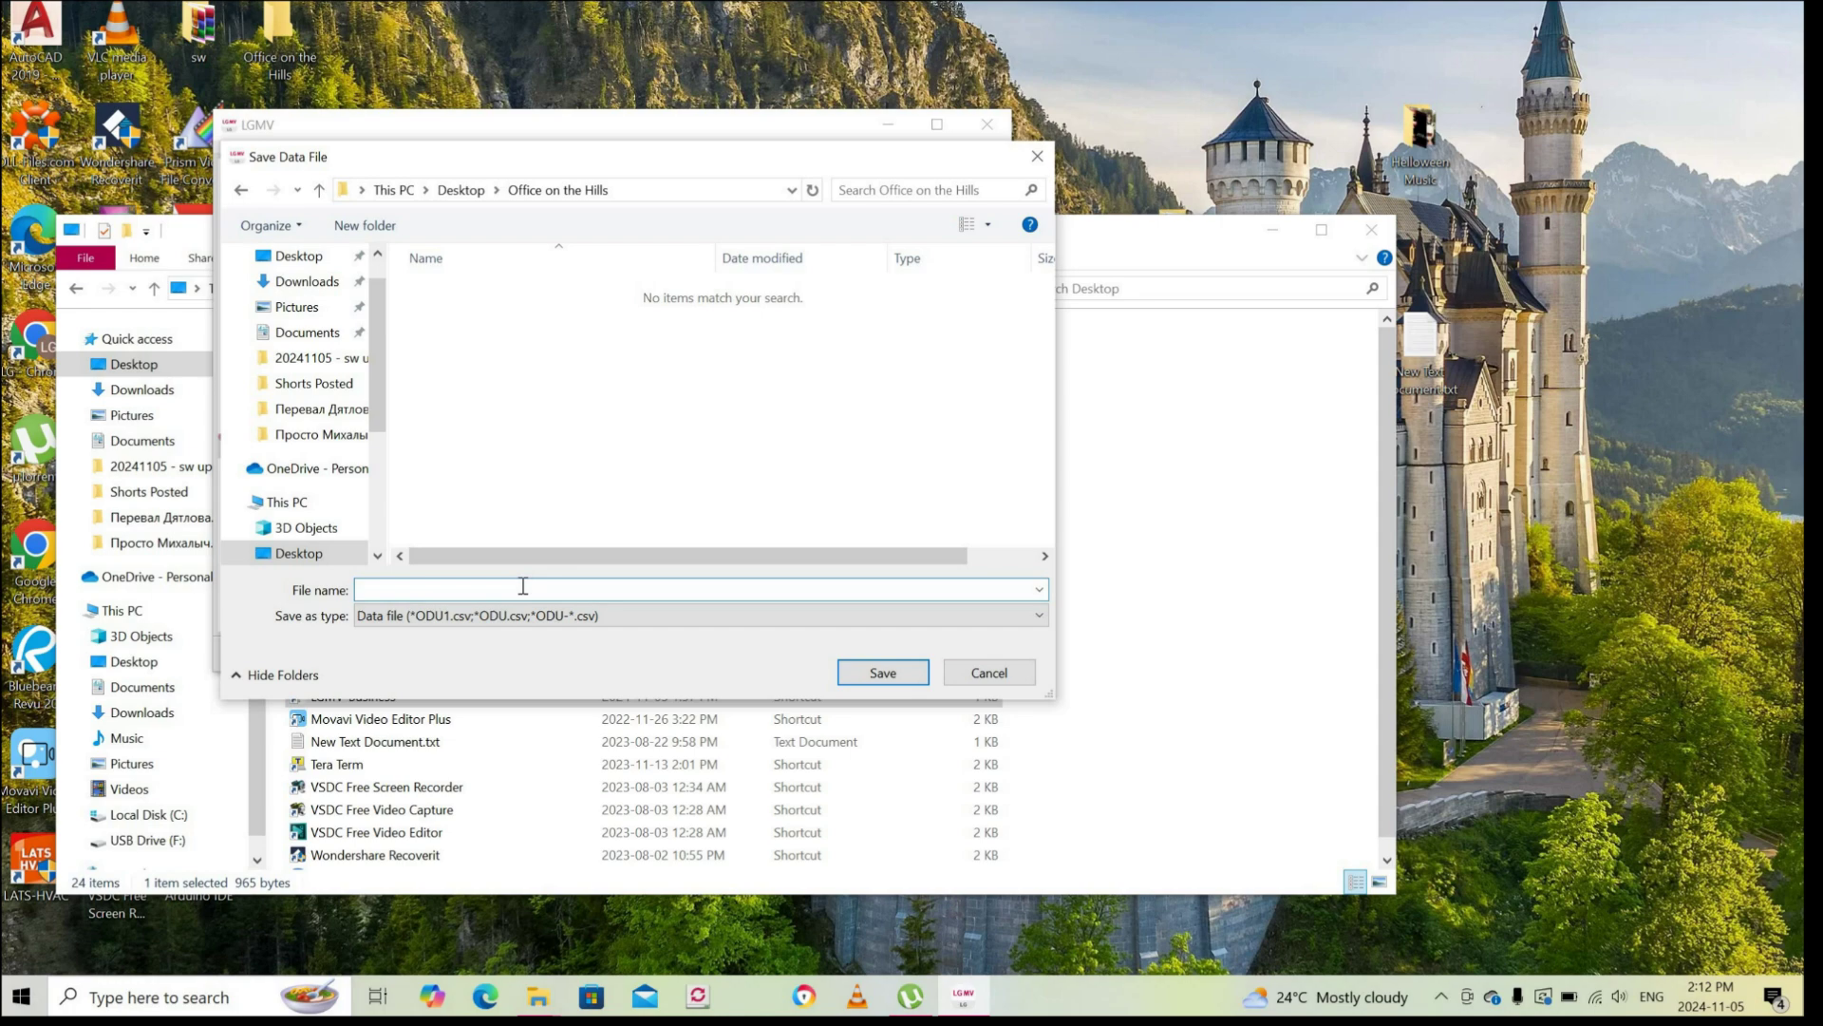
type("Recording 1")
left_click(882, 673)
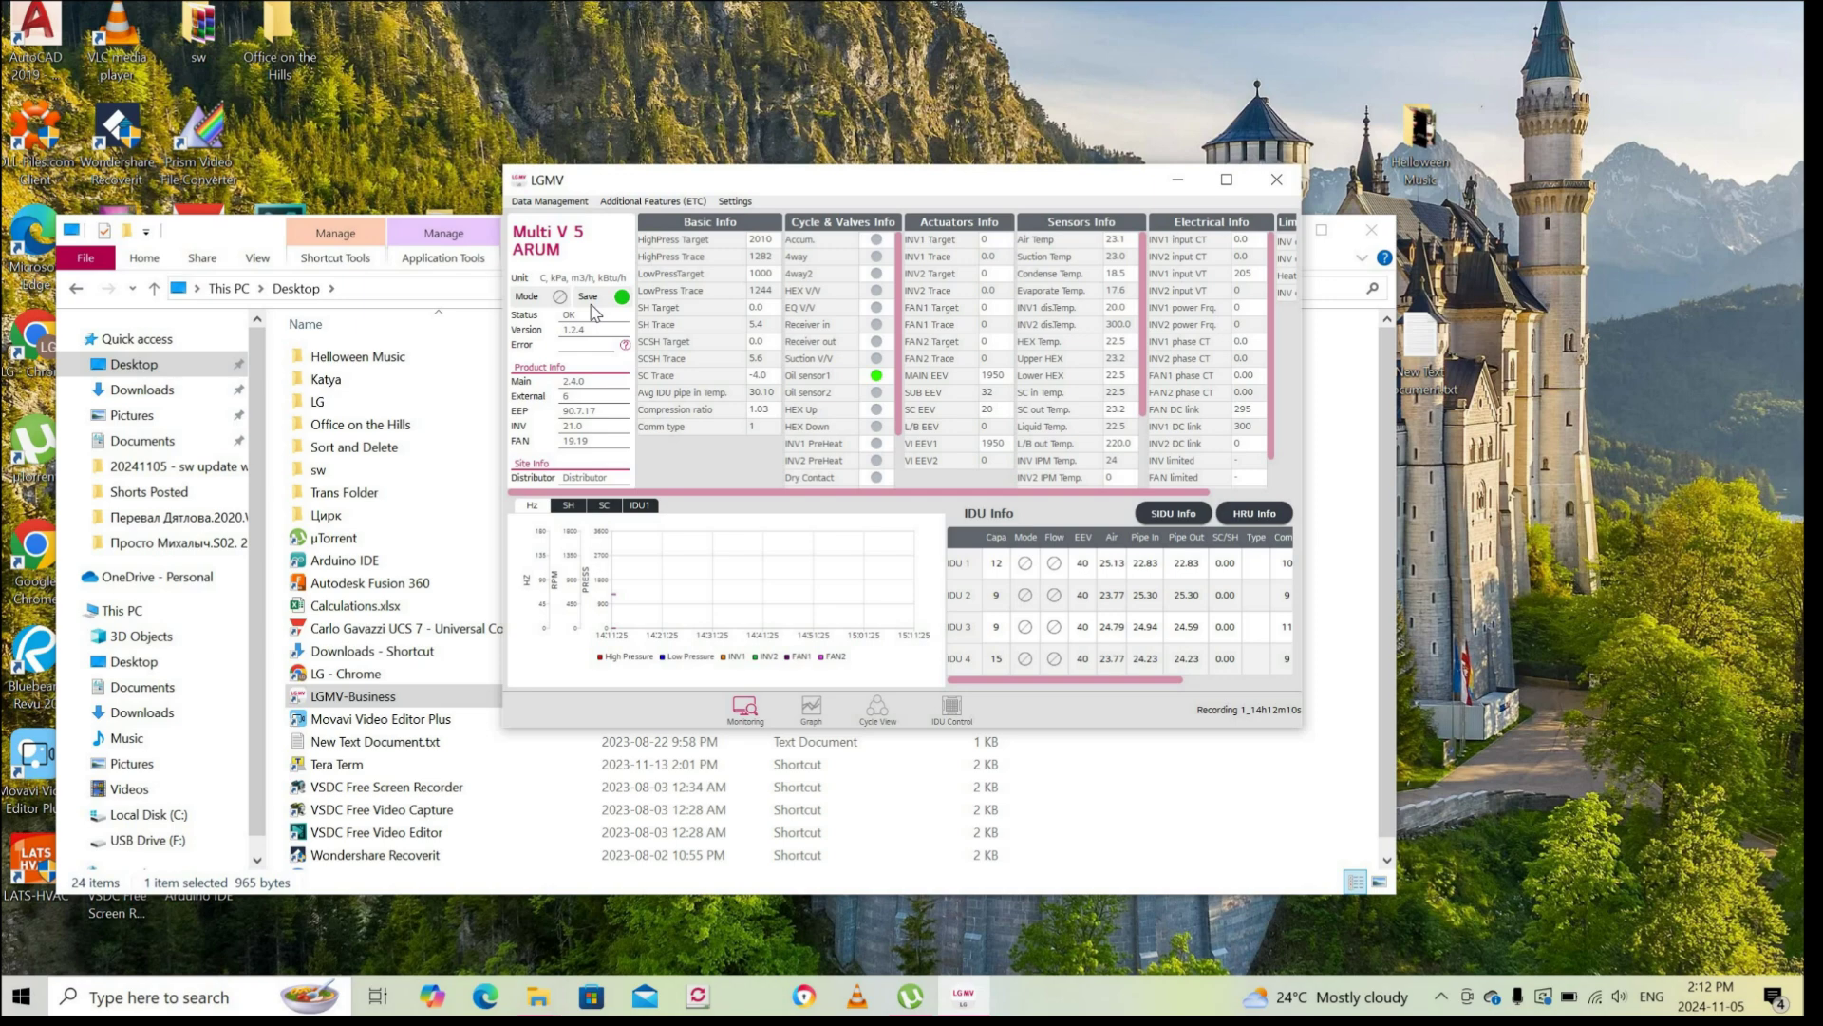
Move the LGMV monitoring window toward the screen corner and enlarge it to show all data tables.
left_click_drag(687, 184, 216, 65)
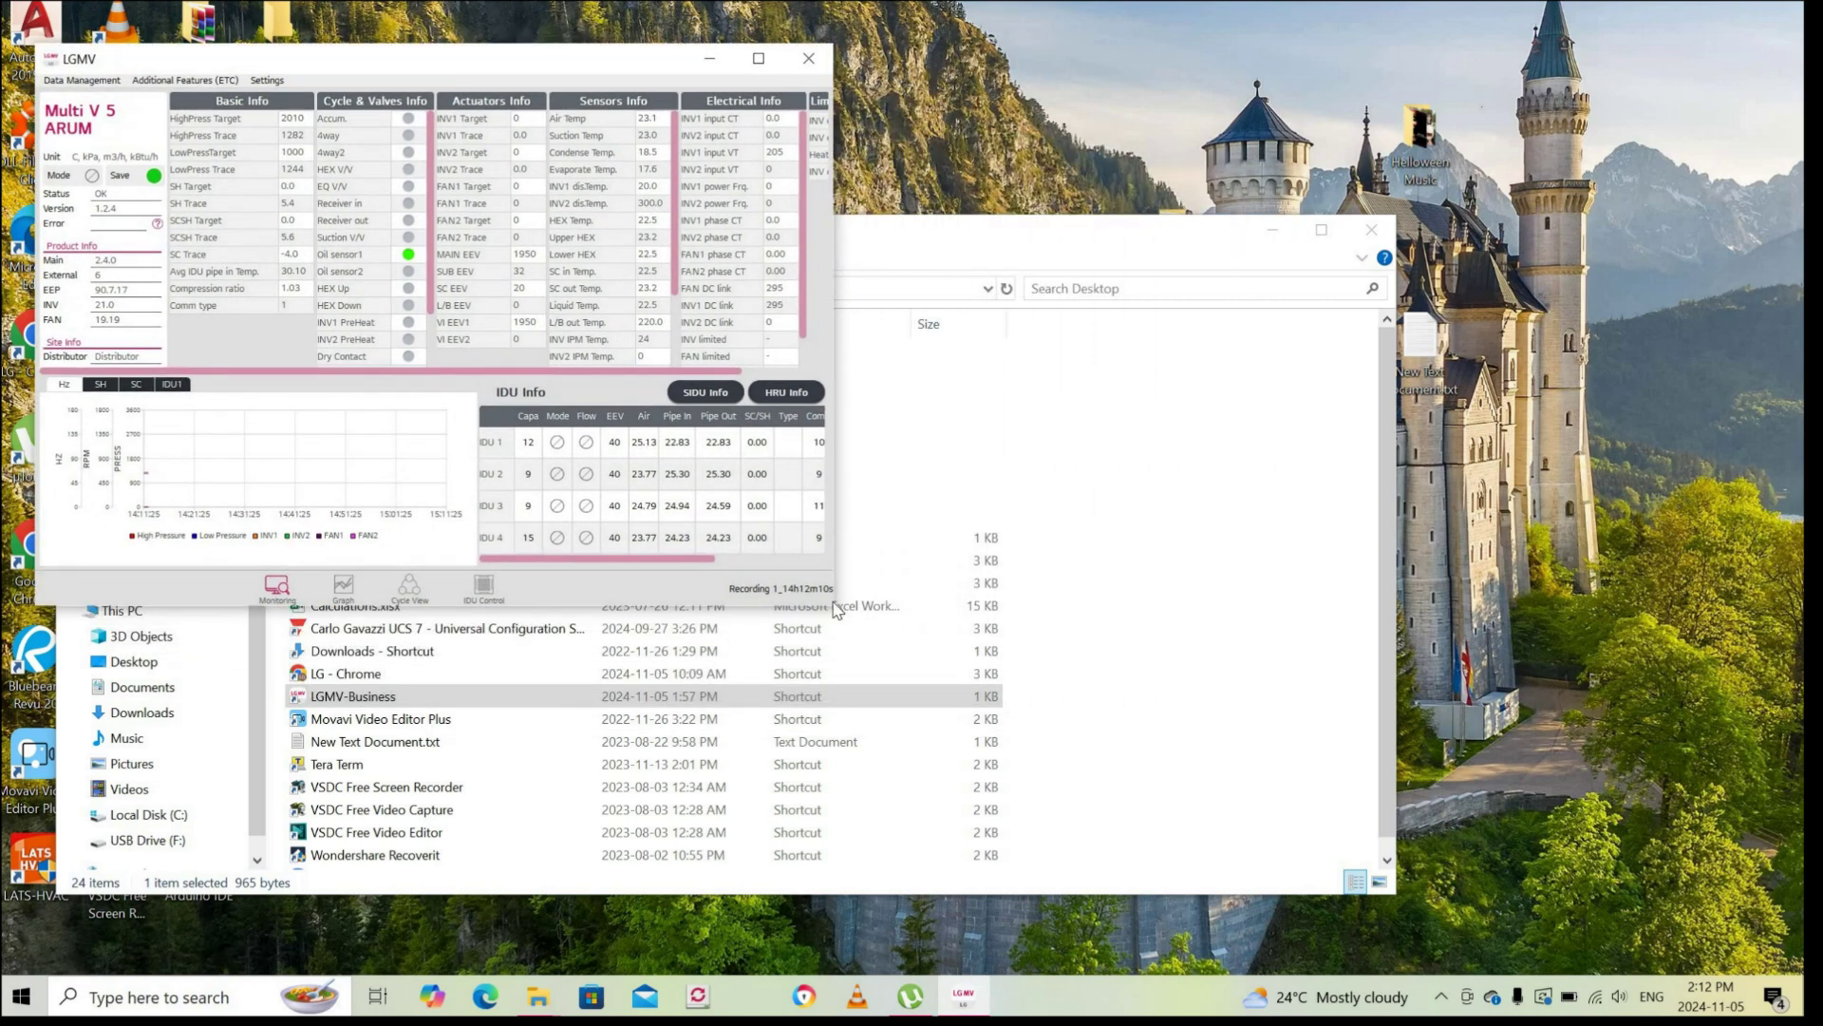
left_click_drag(833, 595, 1513, 668)
left_click_drag(1488, 606, 1472, 896)
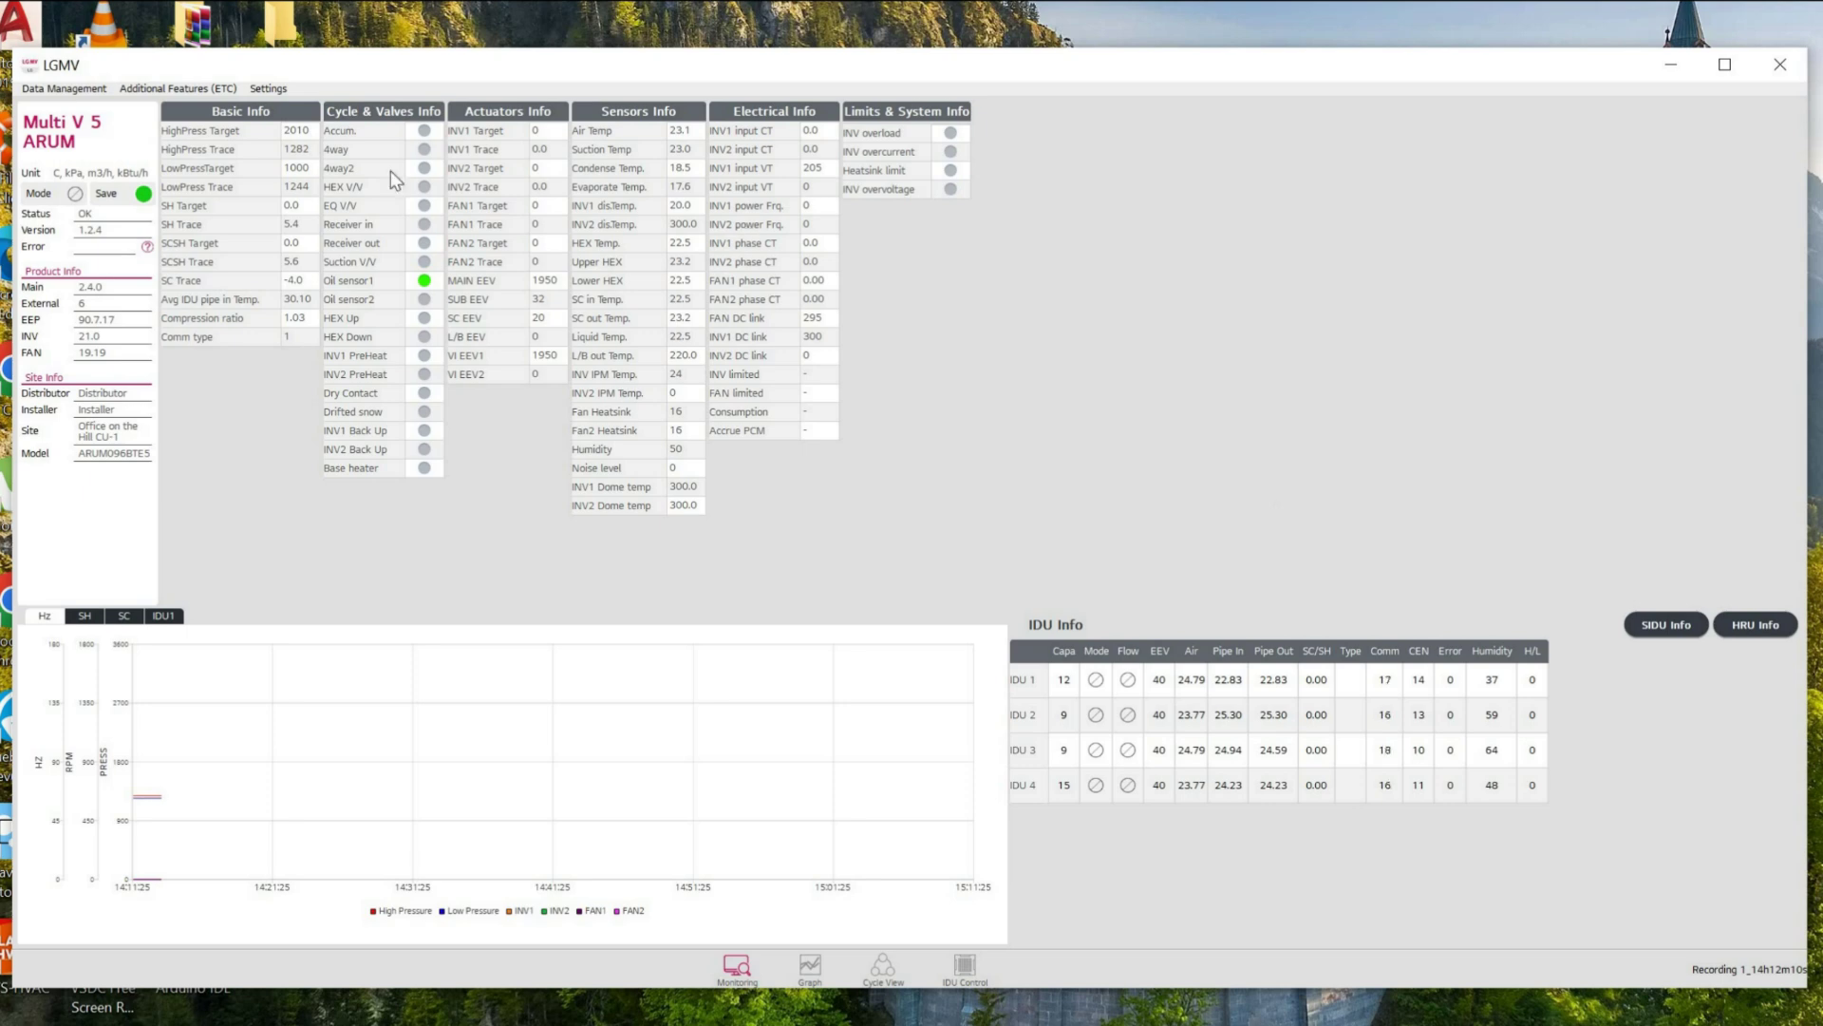
Stop saving the monitoring data recording.
left_click(68, 89)
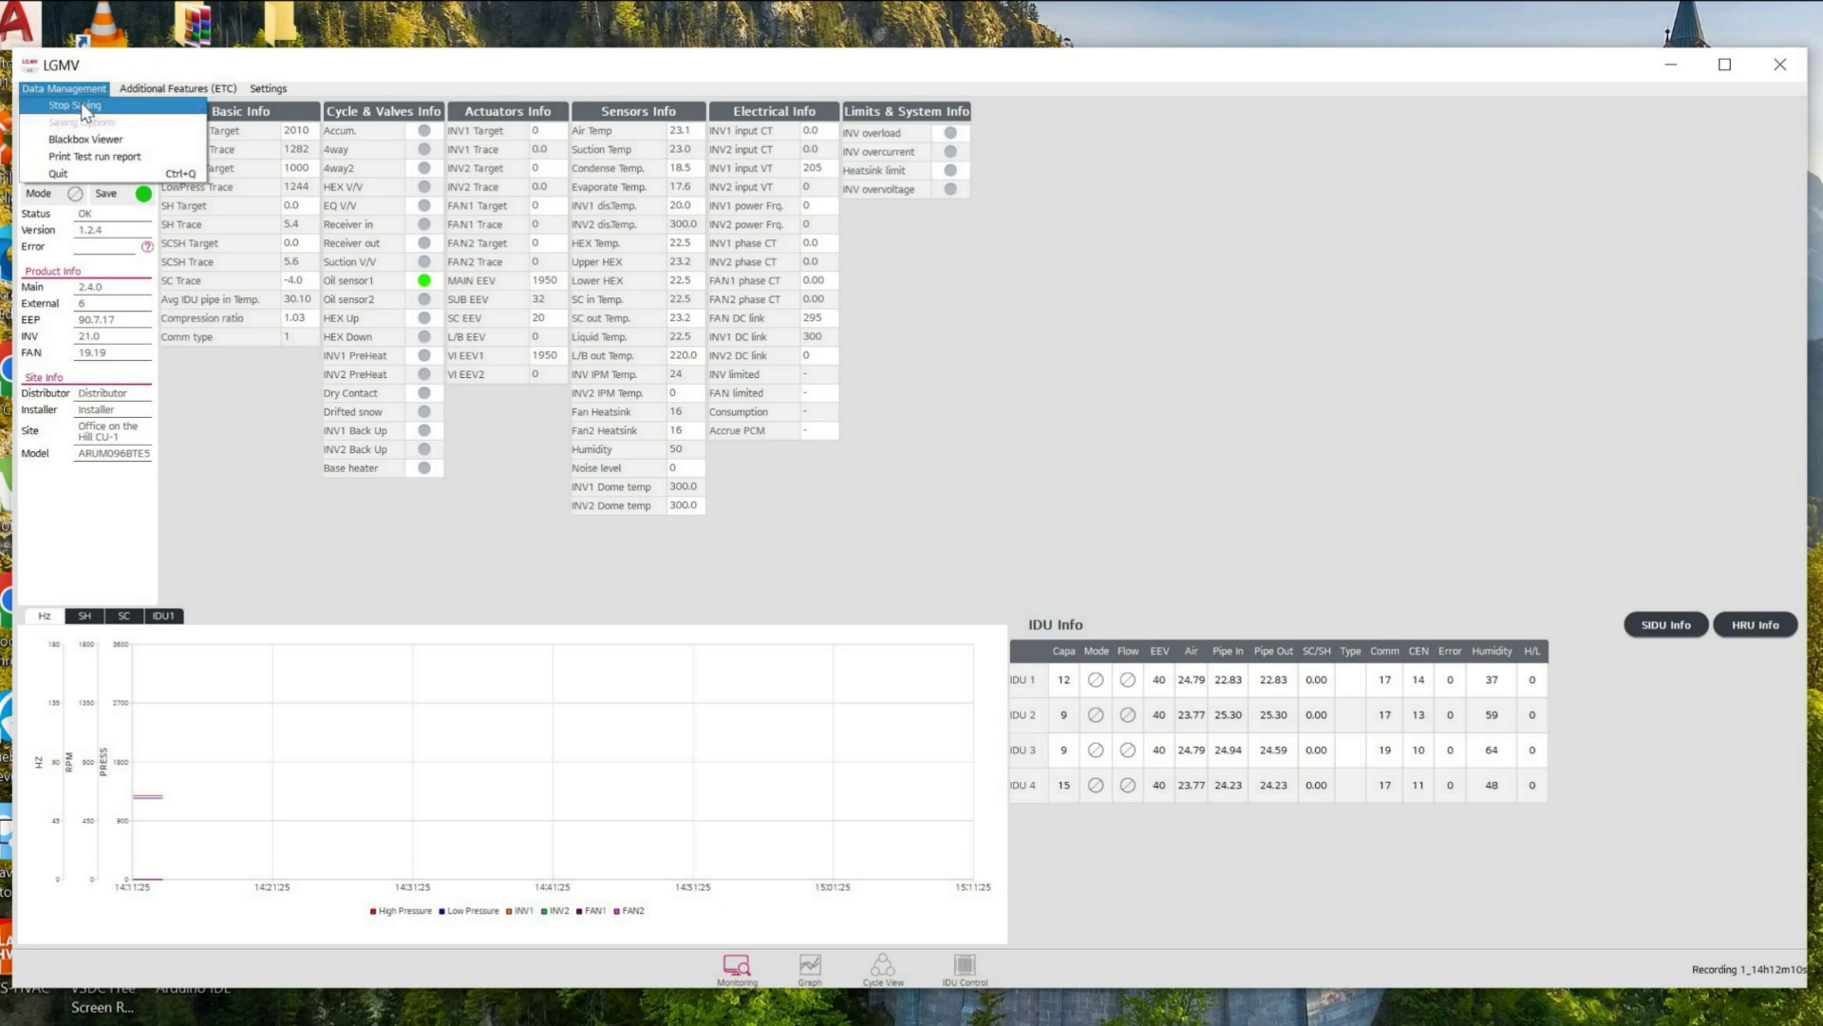
left_click(84, 108)
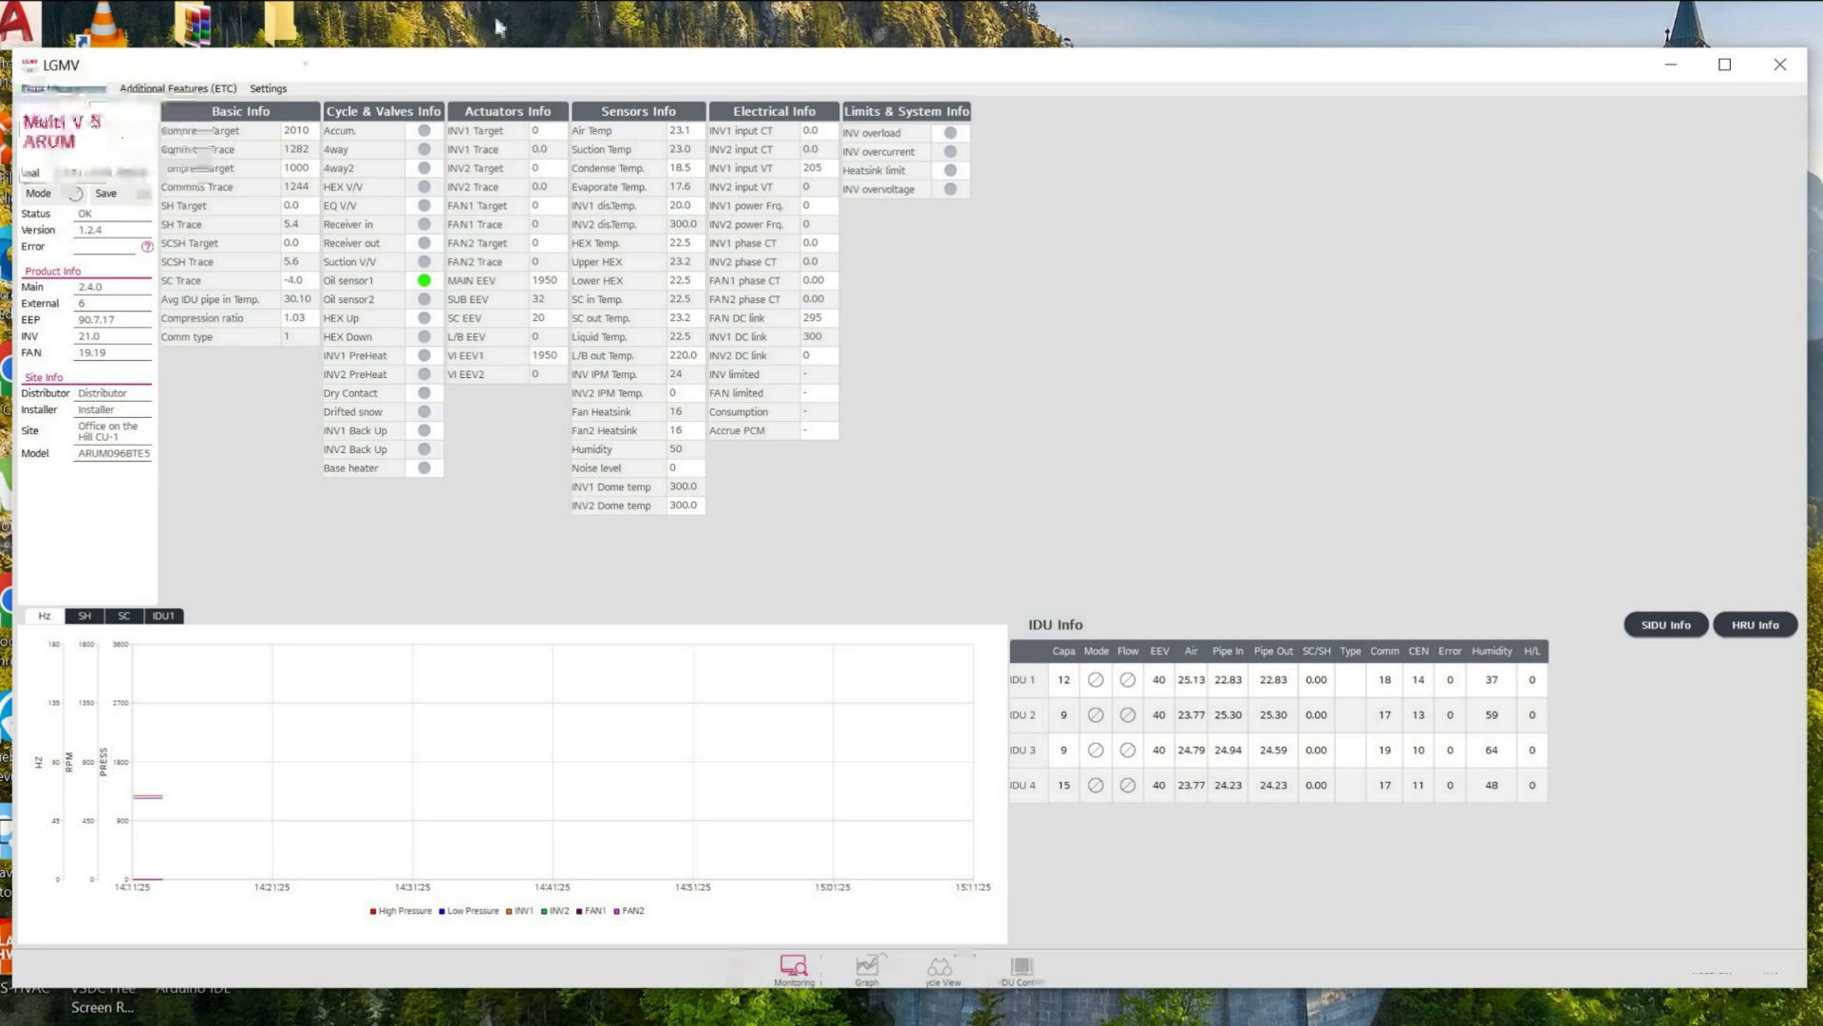